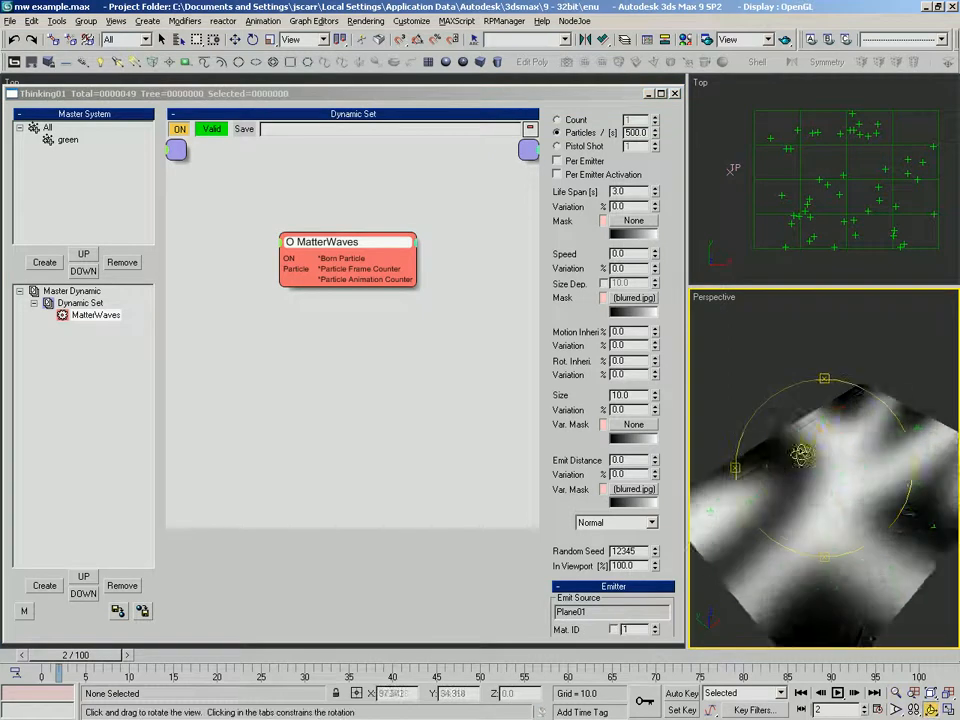
# - Raise the MatterWaves operator's Emit Distance to about 65.751
pyautogui.scroll(-4, 812, 425)
pyautogui.scroll(1, 810, 427)
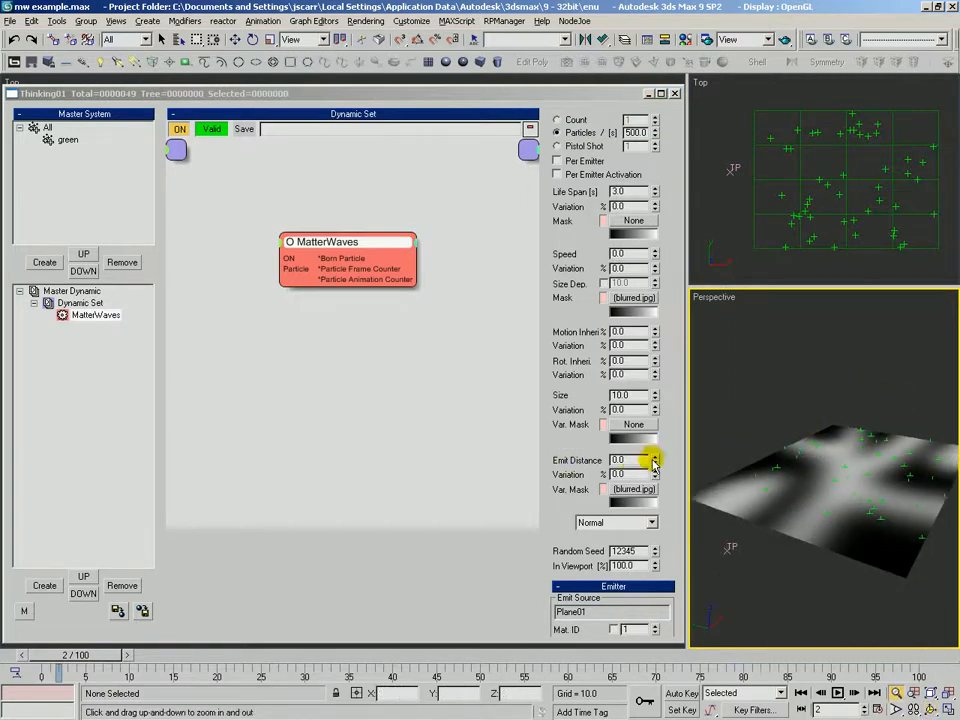
pyautogui.moveTo(652, 461); pyautogui.dragTo(651, 439)
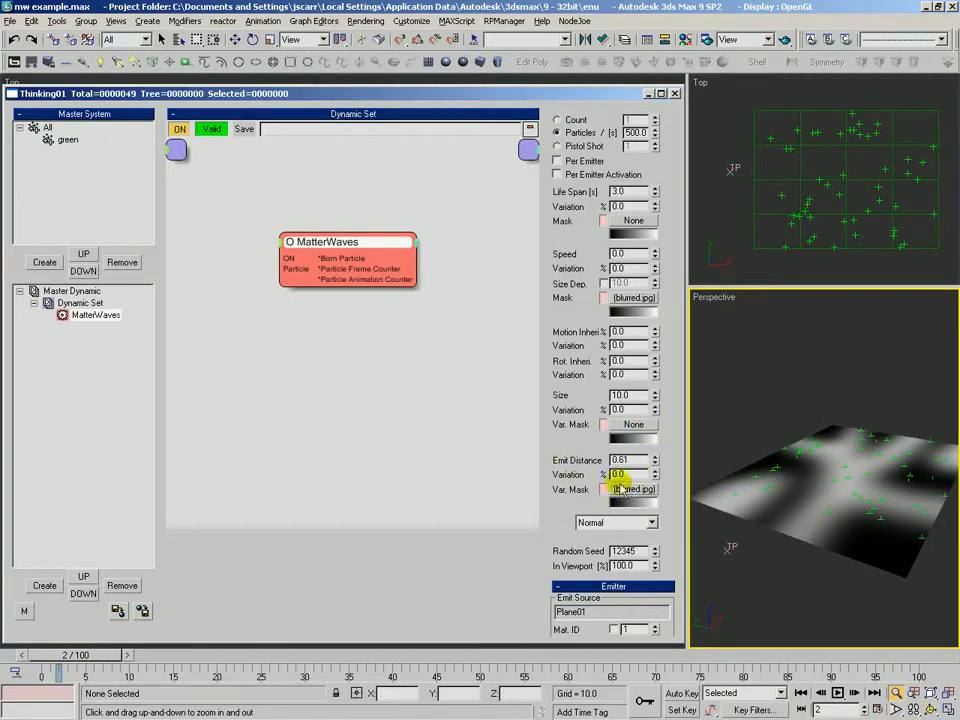
pyautogui.moveTo(648, 417); pyautogui.dragTo(652, 374)
pyautogui.moveTo(659, 461)
pyautogui.mouseDown()
pyautogui.moveTo(658, 407)
pyautogui.moveTo(647, 463)
pyautogui.moveTo(650, 452)
pyautogui.mouseUp()
# - Switch the MatterWaves emission to Pistol Shot and set its amount to 1991 particles
pyautogui.moveTo(575, 304); pyautogui.dragTo(566, 432)
pyautogui.click(560, 446)
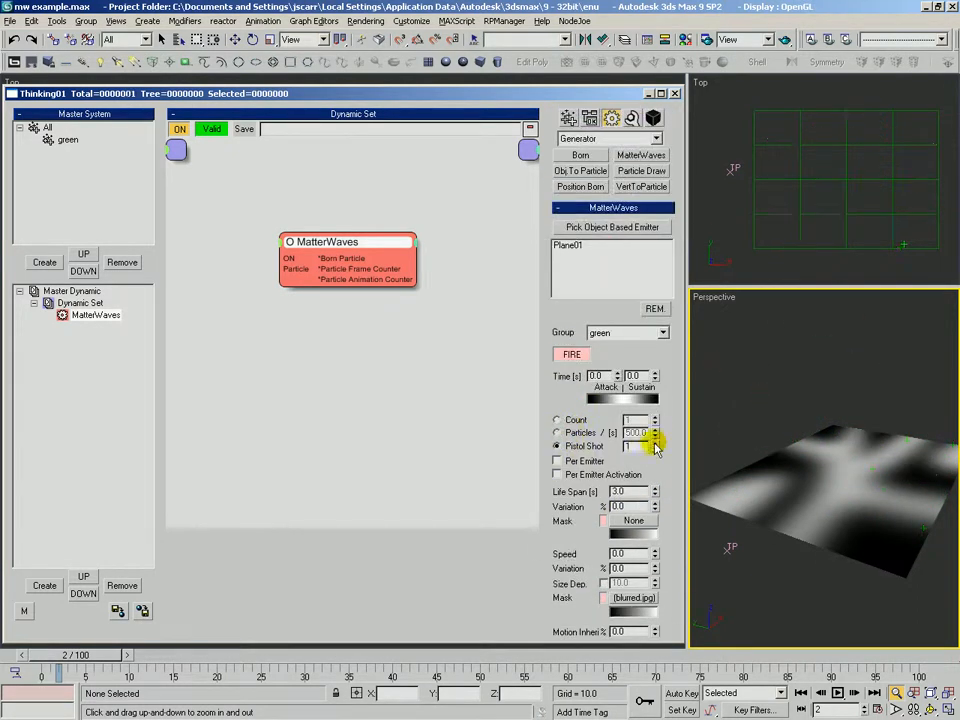
pyautogui.moveTo(657, 450); pyautogui.dragTo(645, 303)
# - Set the MatterWaves Emit Distance to 50.628 with the particle terrain in view
pyautogui.moveTo(791, 391); pyautogui.dragTo(825, 419)
pyautogui.hotkey('ctrl', 'r')
pyautogui.scroll(-10, 655, 492)
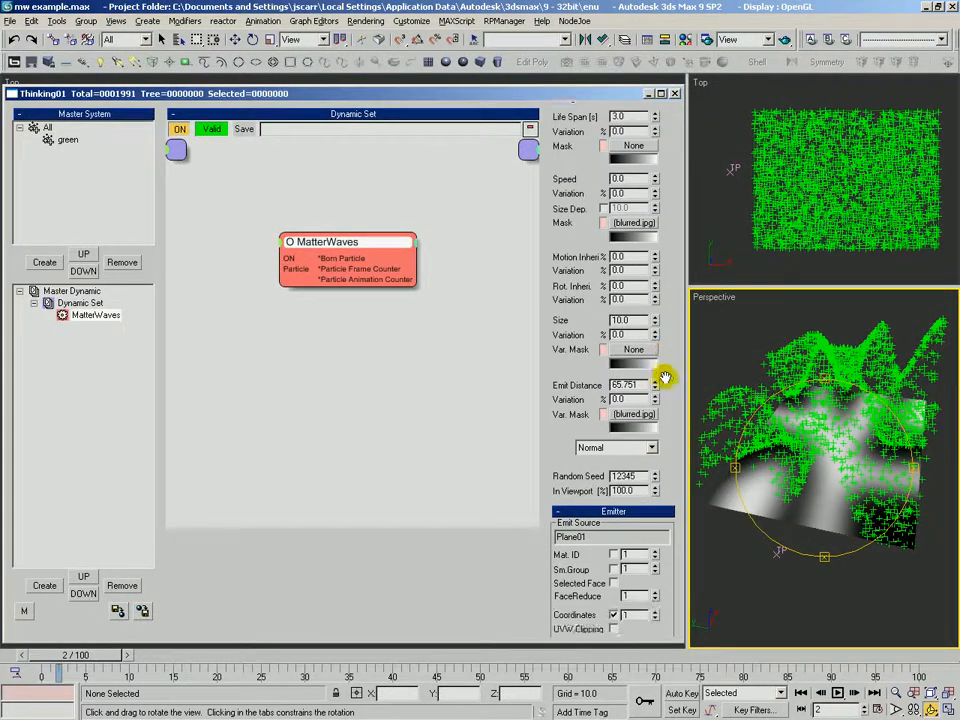
pyautogui.moveTo(655, 399); pyautogui.dragTo(652, 414)
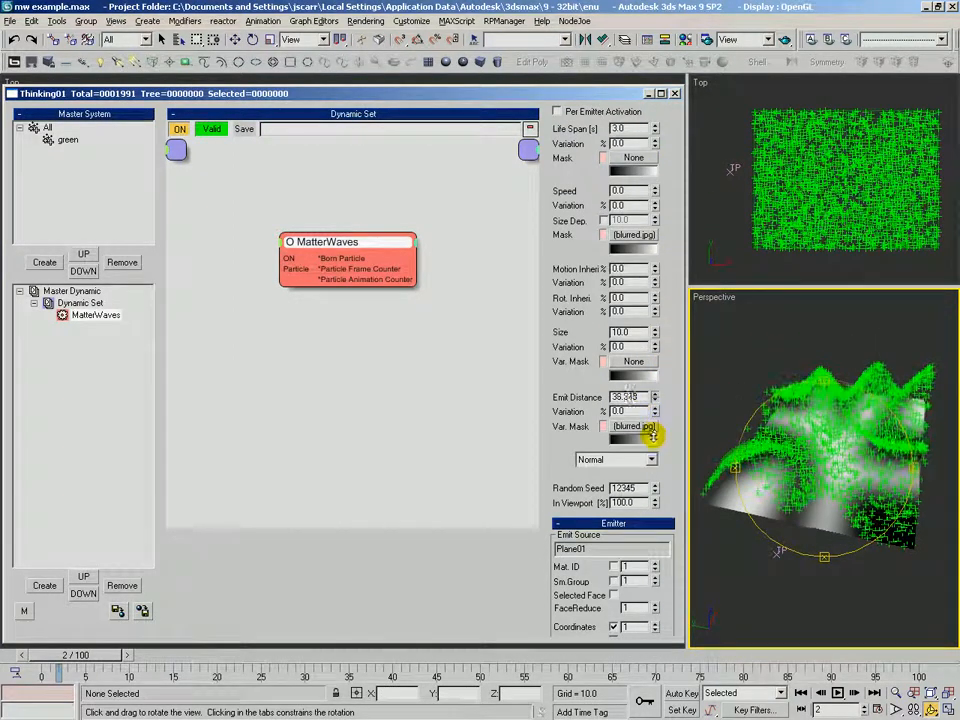
pyautogui.moveTo(648, 412); pyautogui.dragTo(649, 415)
# - Examine from several angles how the particle heights follow the light and dark areas of the plane's map
pyautogui.moveTo(784, 456); pyautogui.dragTo(856, 403)
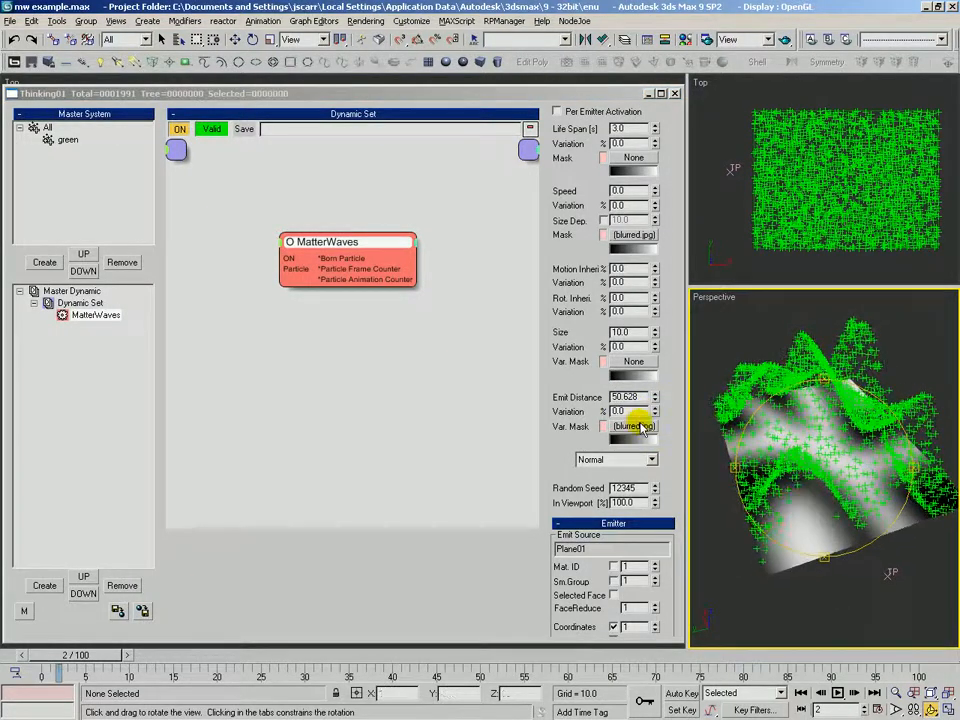
pyautogui.moveTo(761, 499); pyautogui.dragTo(857, 486)
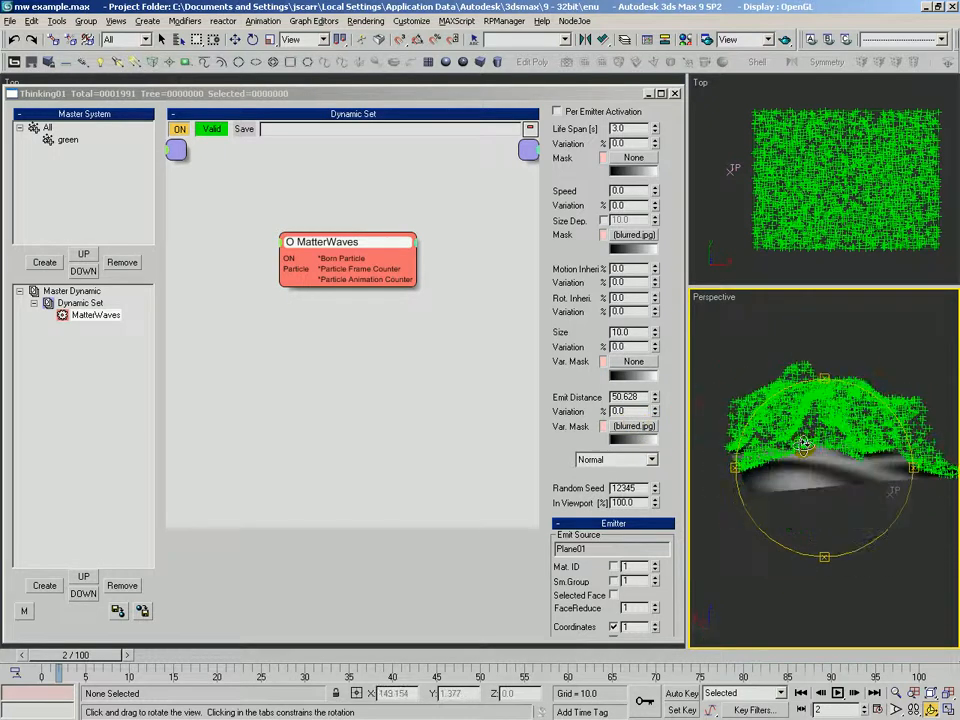
pyautogui.hotkey('alt', 'z')
pyautogui.moveTo(809, 478); pyautogui.dragTo(786, 451)
pyautogui.hotkey('ctrl', 'r')
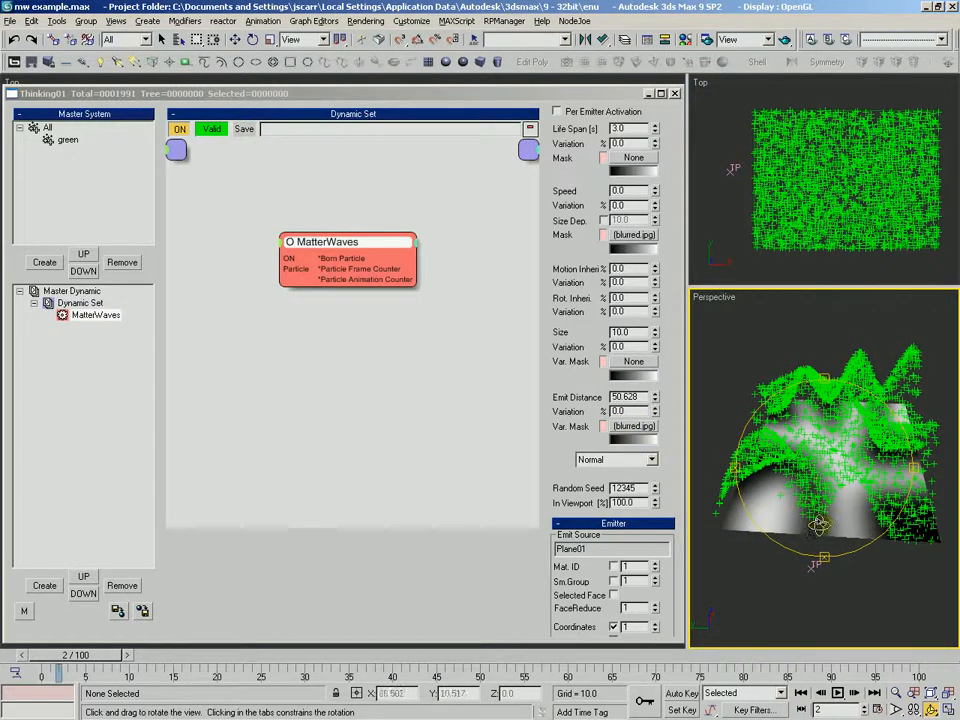
pyautogui.moveTo(848, 514)
pyautogui.mouseDown()
pyautogui.moveTo(821, 499)
pyautogui.moveTo(874, 484)
pyautogui.mouseUp()
pyautogui.moveTo(808, 481); pyautogui.dragTo(706, 467)
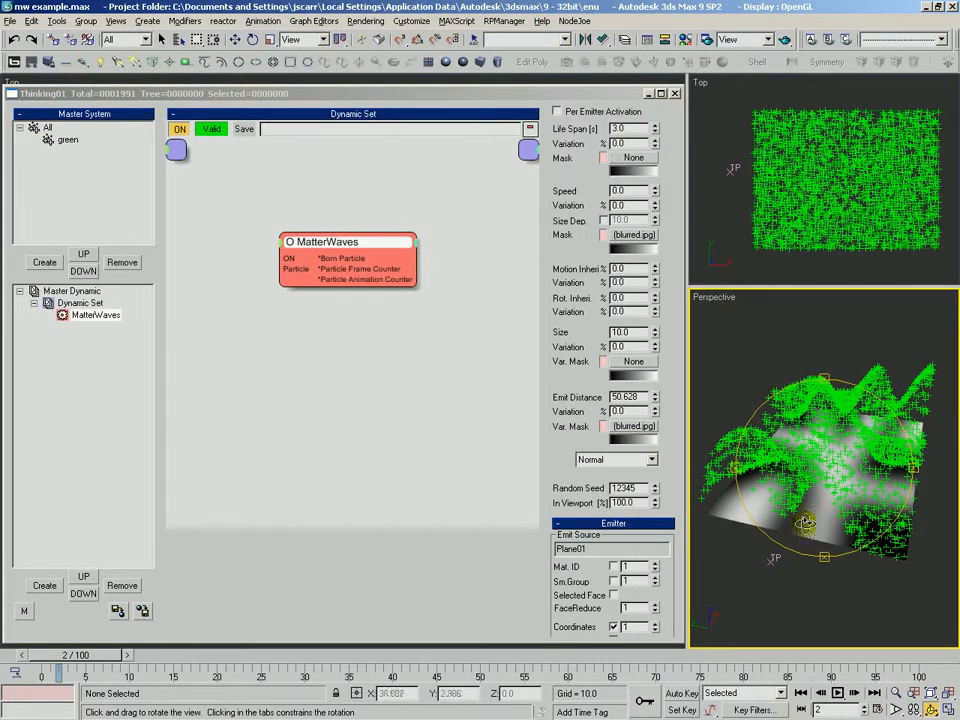
pyautogui.moveTo(829, 476); pyautogui.dragTo(805, 448)
pyautogui.scroll(-2, 841, 452)
pyautogui.scroll(2, 840, 450)
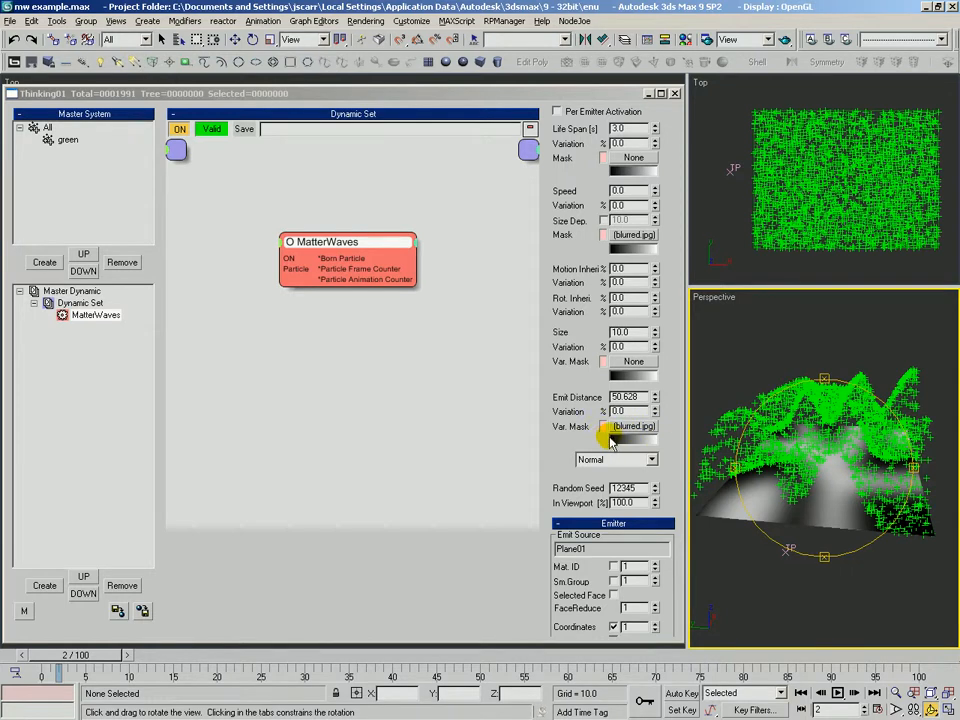
# - Invert the Emit Distance variation mask gradient by making its start white and its end black, and return to frame 0
pyautogui.click(622, 441)
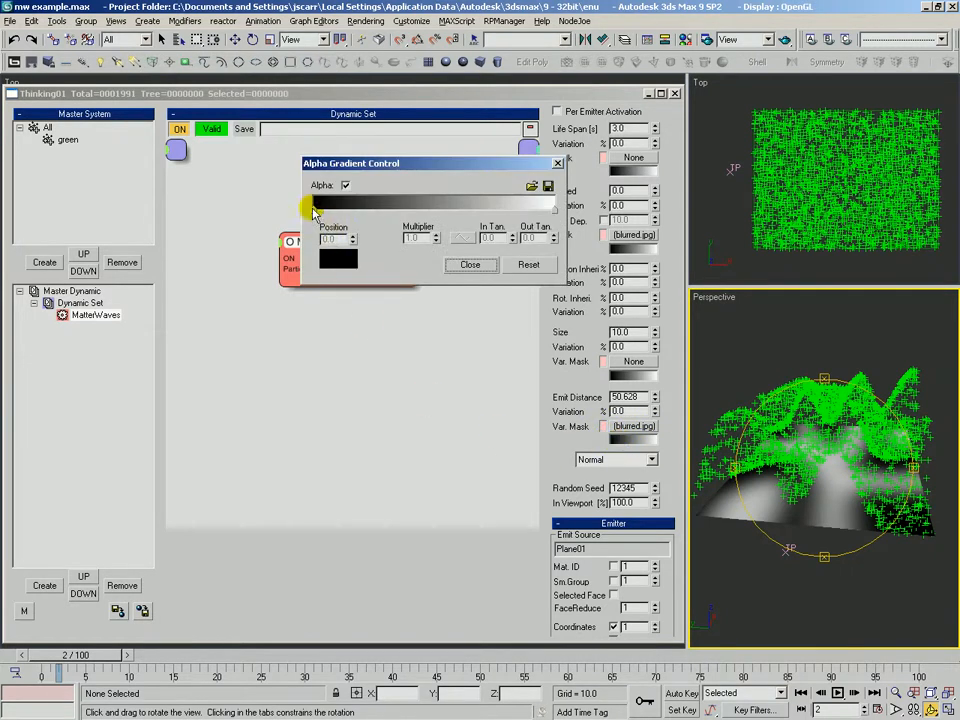
pyautogui.doubleClick(315, 210)
pyautogui.click(386, 146)
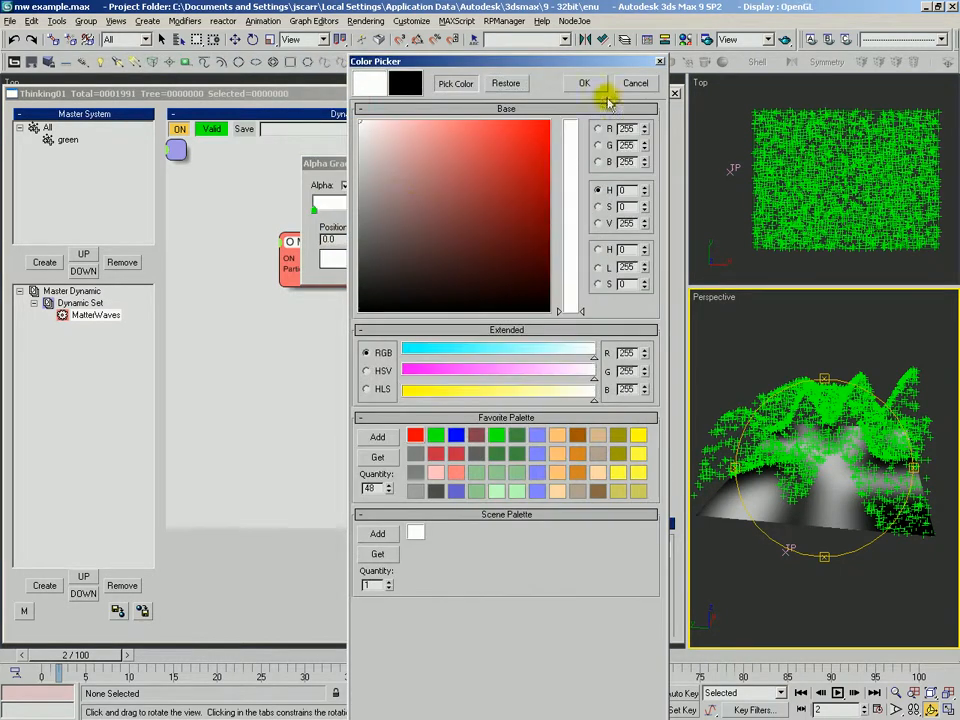
pyautogui.click(572, 84)
pyautogui.doubleClick(555, 209)
pyautogui.moveTo(396, 219); pyautogui.dragTo(236, 366)
pyautogui.click(579, 84)
pyautogui.click(469, 264)
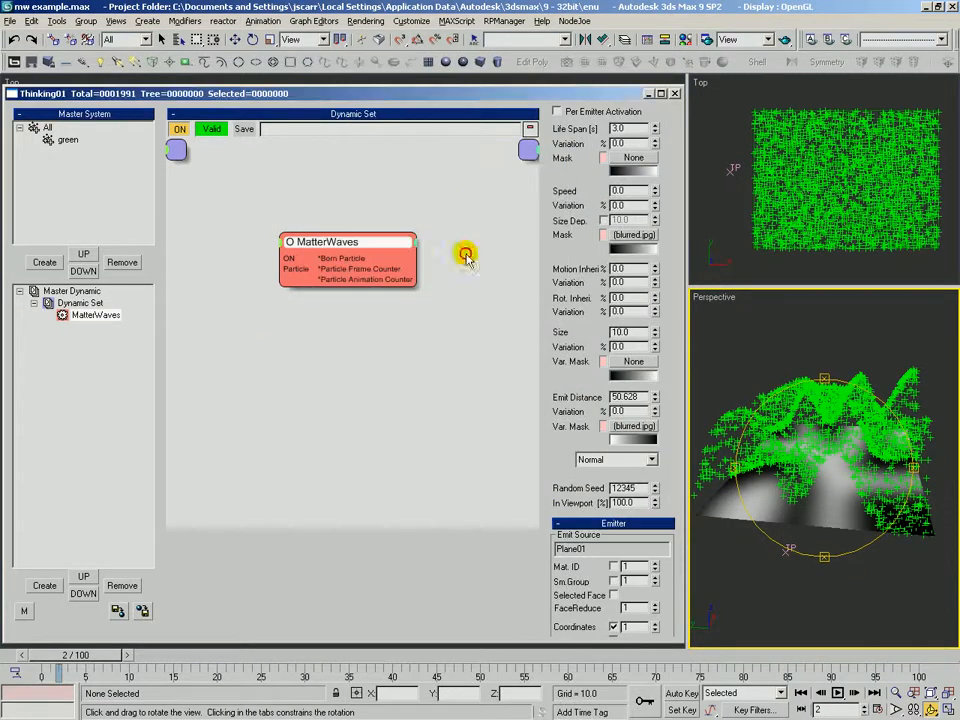
pyautogui.moveTo(104, 661); pyautogui.dragTo(58, 655)
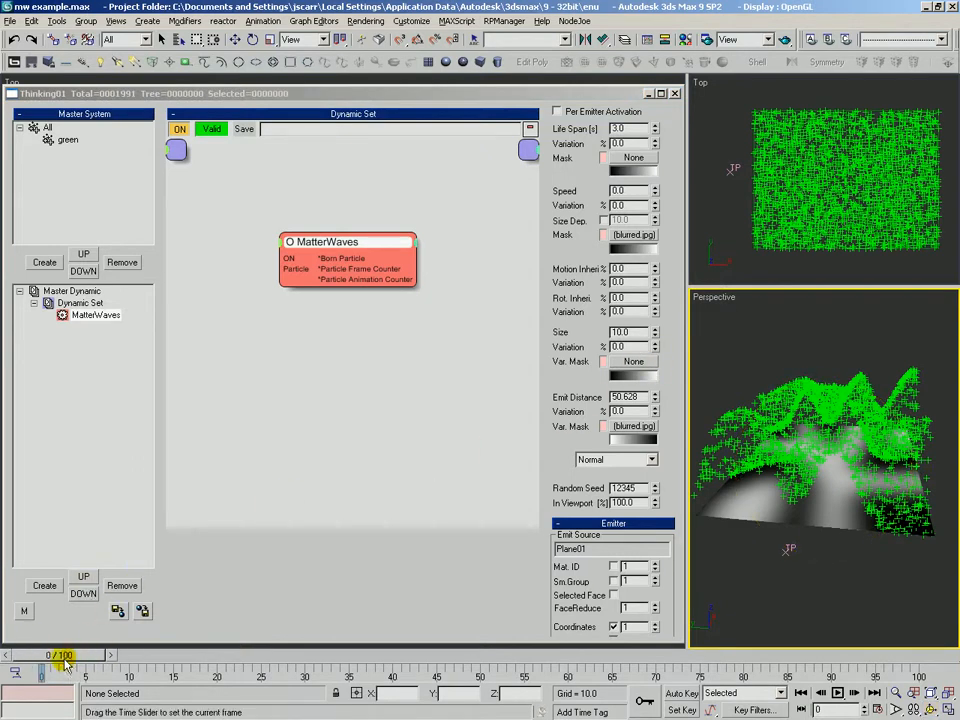
# - Toggle the Emit Distance variation mask off and back on to refresh the particles, and inspect their inverted displacement
pyautogui.click(603, 427)
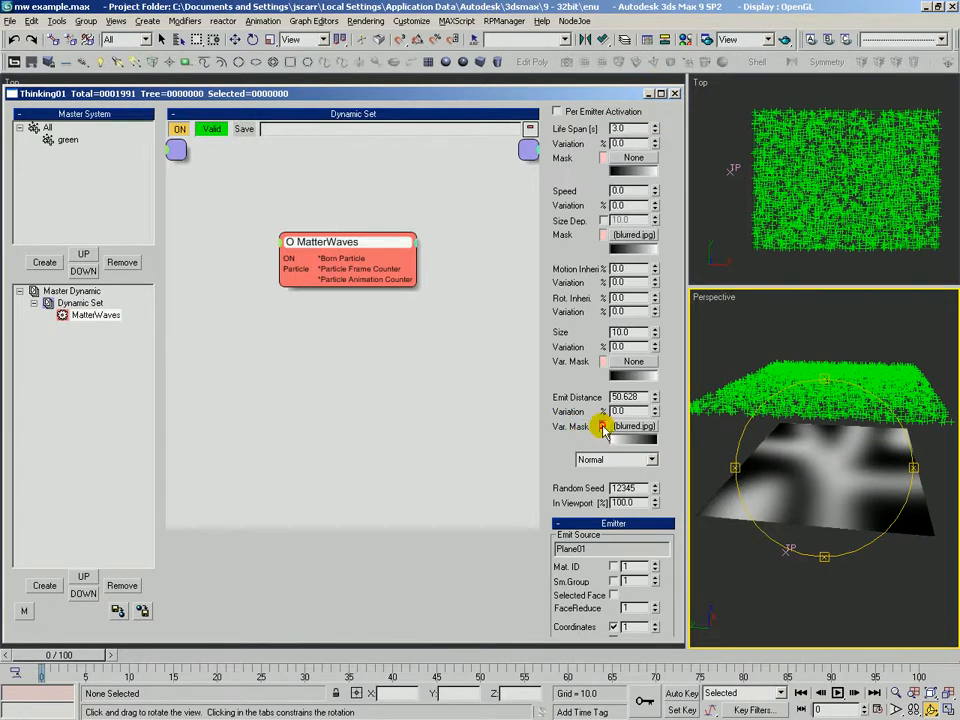
pyautogui.click(602, 427)
pyautogui.moveTo(786, 487); pyautogui.dragTo(919, 518)
pyautogui.moveTo(845, 461); pyautogui.dragTo(865, 458)
pyautogui.keyDown('alt'); pyautogui.moveTo(865, 459); pyautogui.dragTo(783, 461, button='middle'); pyautogui.keyUp('alt')
# - Assign the blurred.jpg map to the MatterWaves Size variation mask as an instance
pyautogui.moveTo(562, 372); pyautogui.dragTo(555, 392)
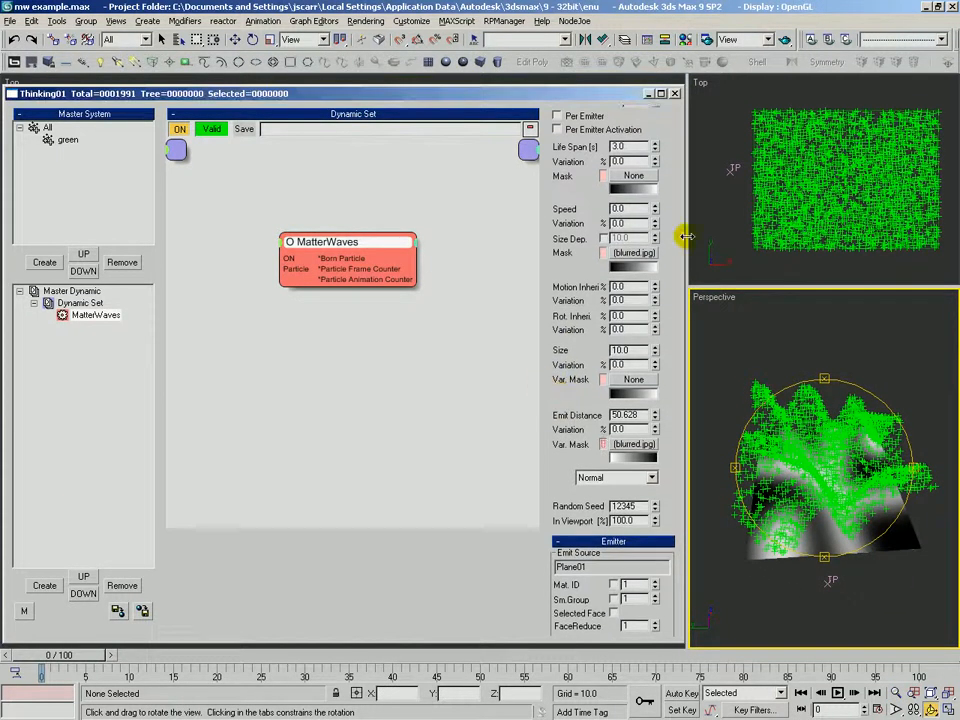
pyautogui.moveTo(585, 247); pyautogui.dragTo(596, 268)
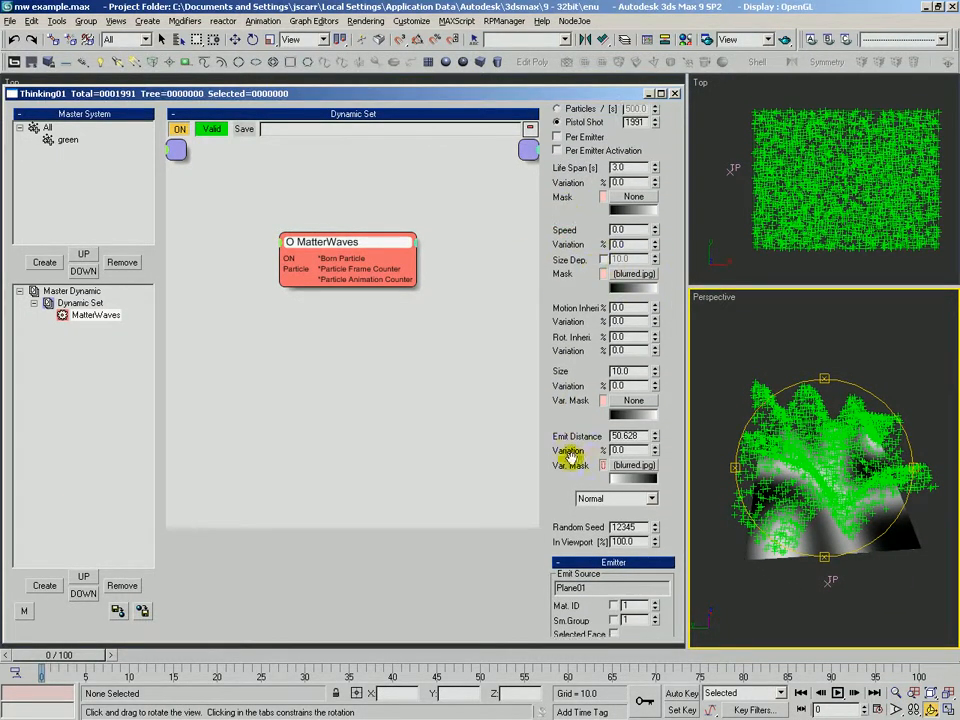
pyautogui.moveTo(564, 433); pyautogui.dragTo(562, 396)
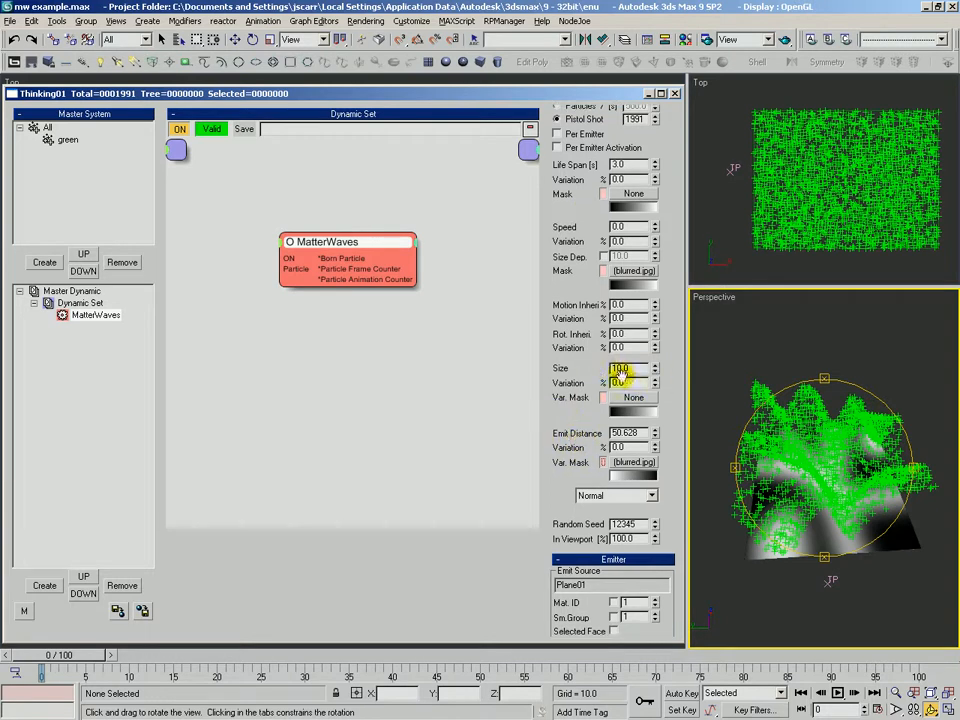
pyautogui.moveTo(618, 400); pyautogui.dragTo(620, 398)
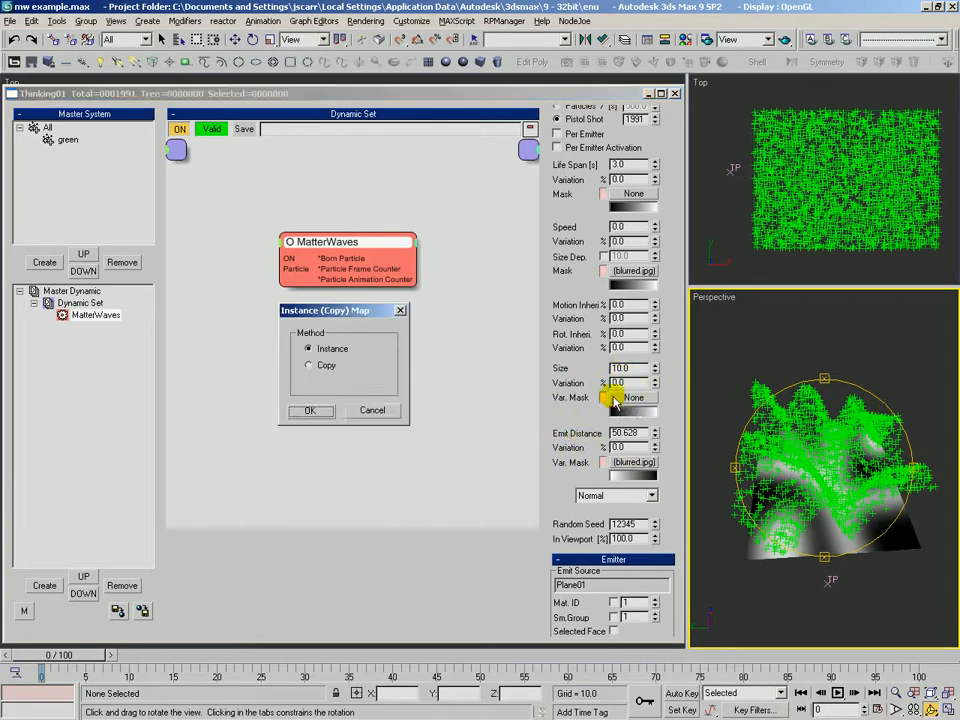
pyautogui.click(315, 407)
# - Add a Std Shape operator beside MatterWaves and connect the born particle output to its Particle input
pyautogui.moveTo(337, 246); pyautogui.dragTo(271, 230)
pyautogui.click(430, 177)
pyautogui.rightClick(371, 177)
pyautogui.moveTo(425, 210)
pyautogui.moveTo(501, 247)
pyautogui.click(572, 315)
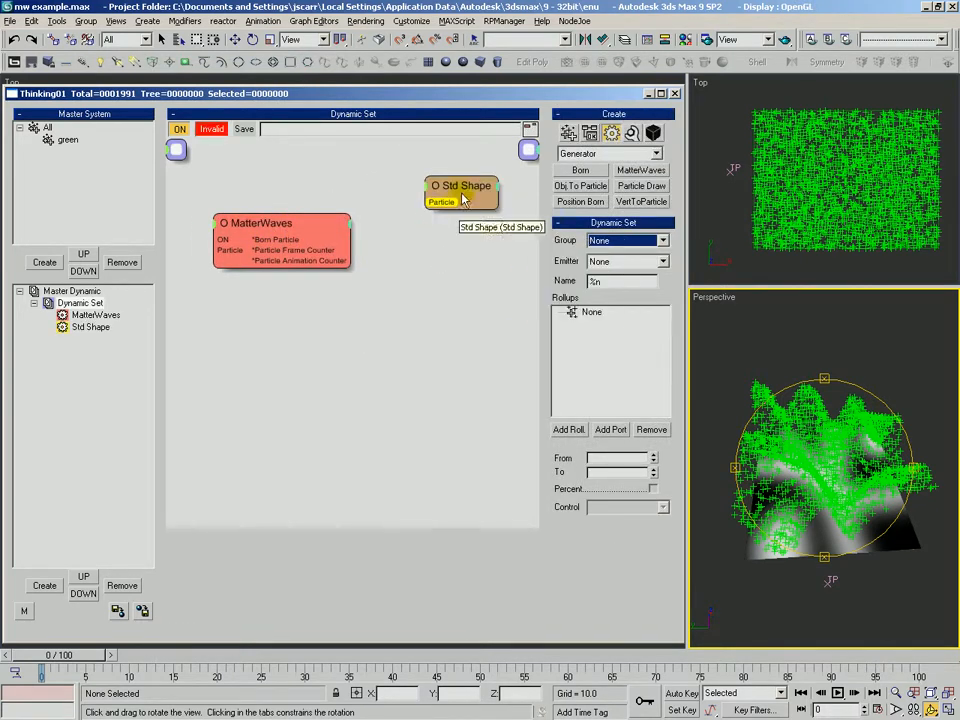
pyautogui.moveTo(465, 205); pyautogui.dragTo(440, 234)
pyautogui.moveTo(318, 236); pyautogui.dragTo(389, 230)
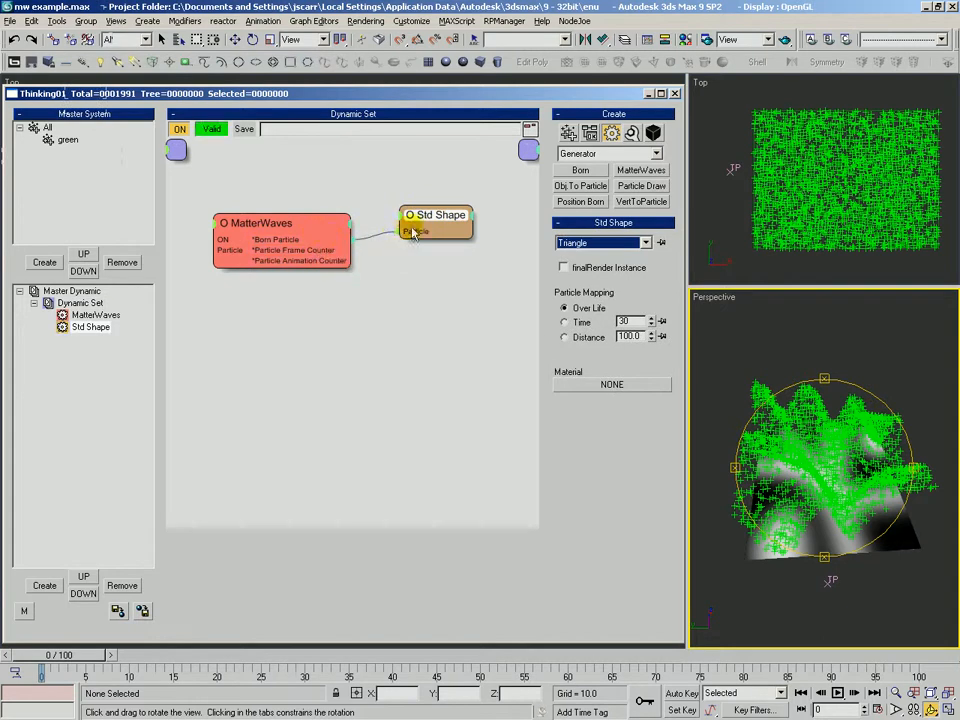
# - Set the Std Shape operator's particle shape to a cube
pyautogui.click(284, 241)
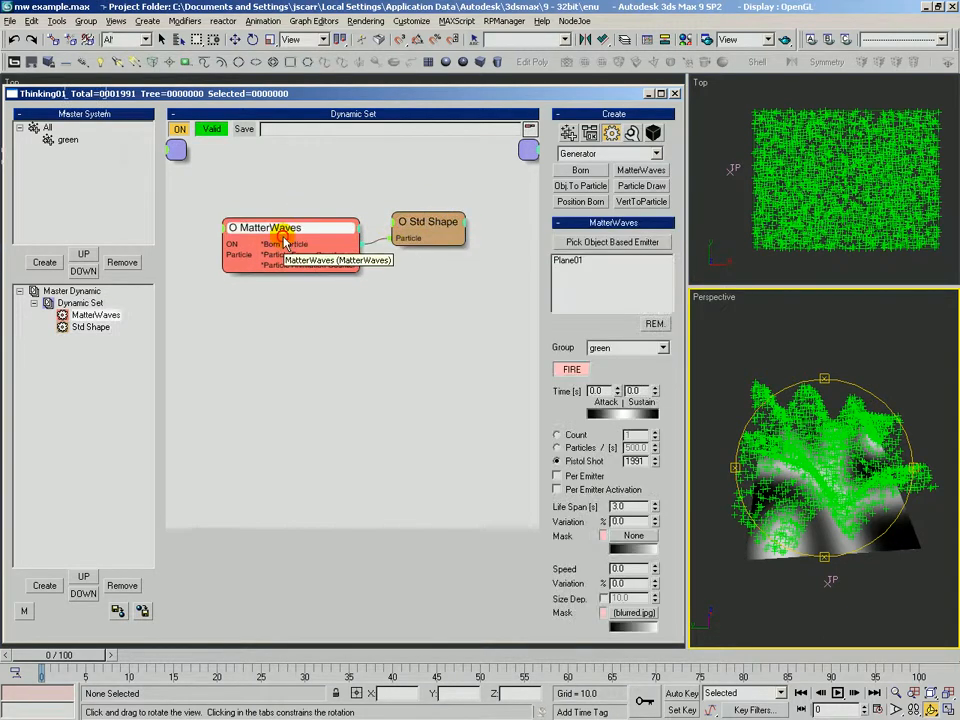
pyautogui.click(440, 224)
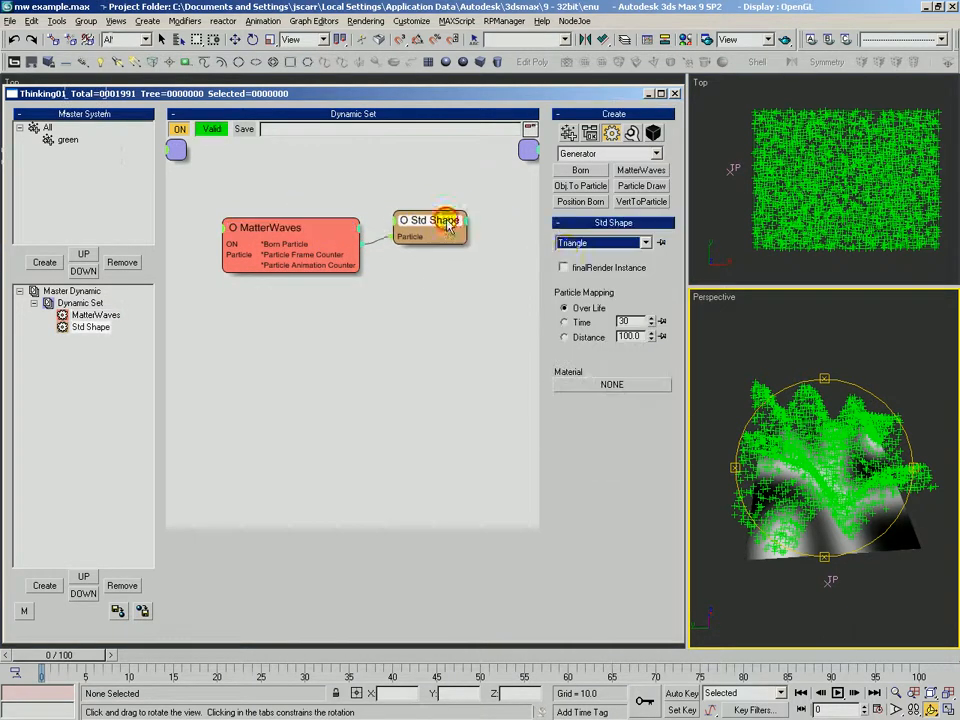
pyautogui.click(584, 244)
pyautogui.click(568, 268)
# - Turn on Show Mesh in the Master Dynamic settings and switch the viewport particle display away from Ticks
pyautogui.click(328, 235)
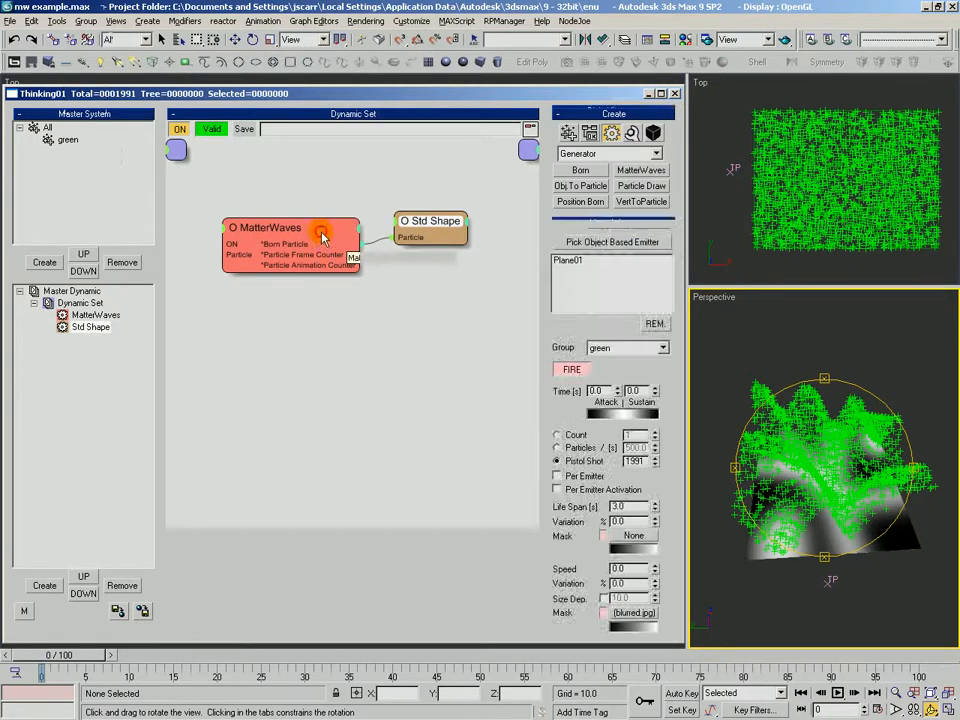
pyautogui.scroll(-5, 564, 412)
pyautogui.keyDown('ctrl'); pyautogui.keyDown('alt'); pyautogui.moveTo(771, 476); pyautogui.dragTo(762, 436, button='middle'); pyautogui.keyUp('alt'); pyautogui.keyUp('ctrl')
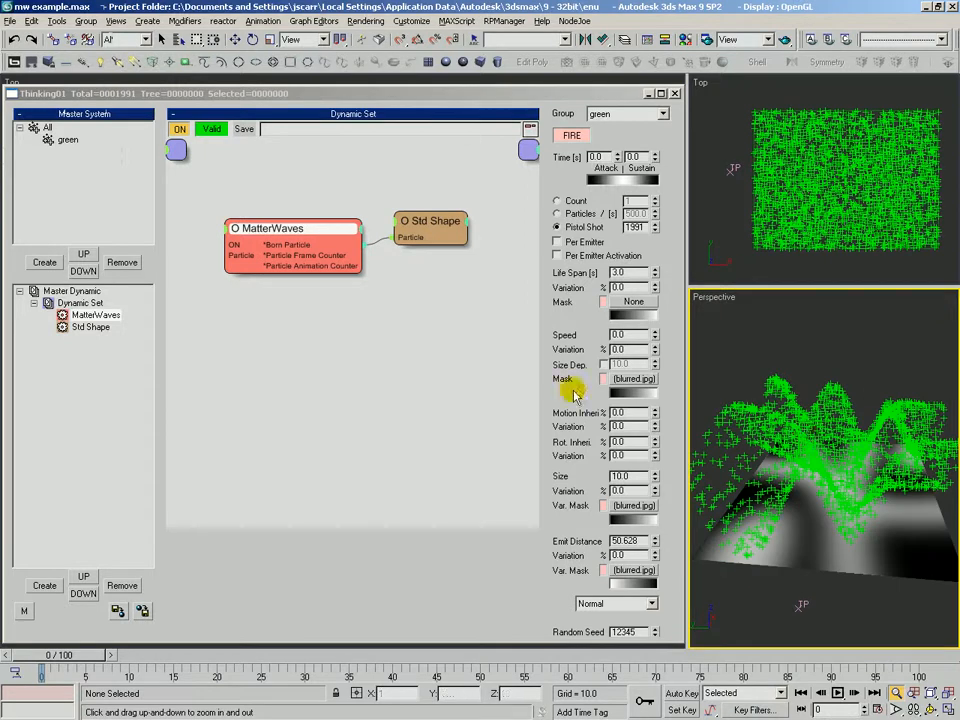
pyautogui.click(95, 291)
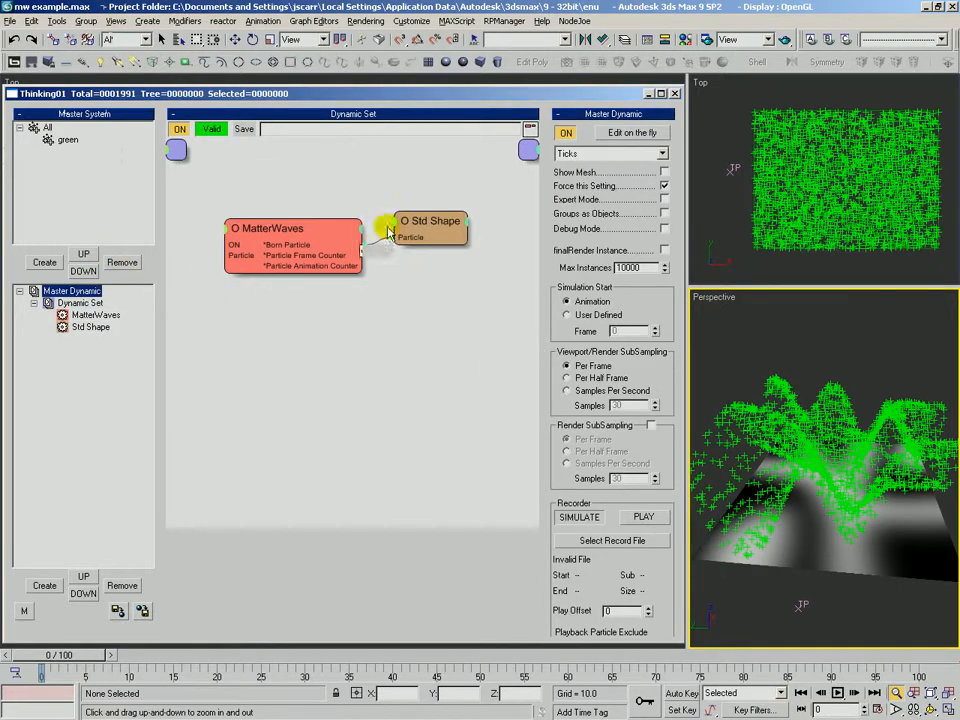
pyautogui.click(664, 172)
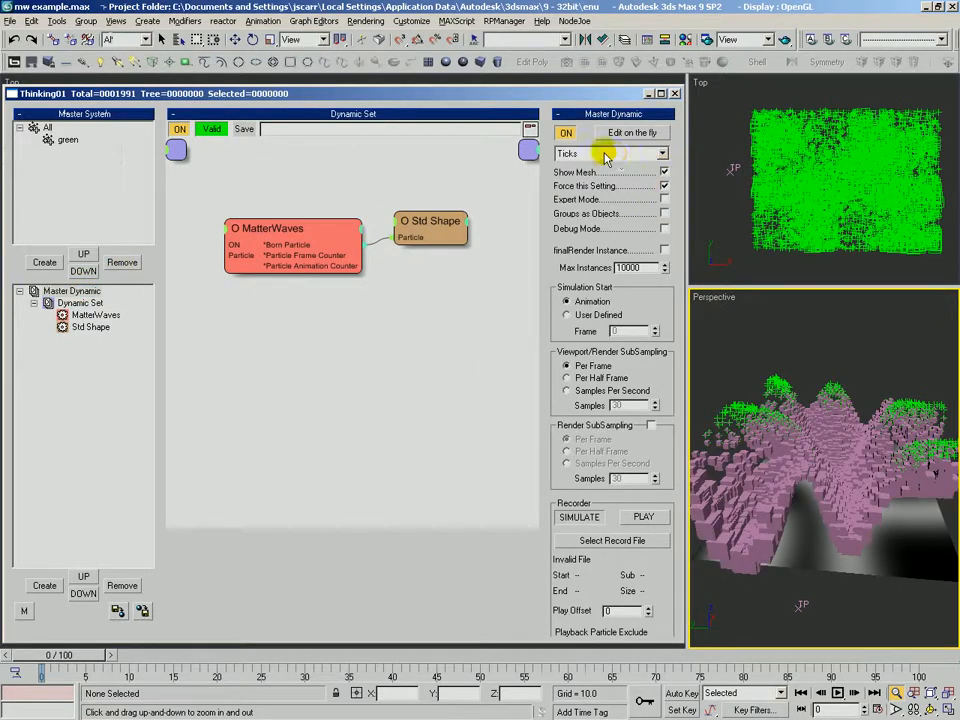
pyautogui.click(607, 156)
pyautogui.click(584, 168)
pyautogui.moveTo(763, 412); pyautogui.dragTo(760, 432)
pyautogui.keyDown('ctrl'); pyautogui.keyDown('alt'); pyautogui.moveTo(760, 432); pyautogui.dragTo(864, 467, button='middle'); pyautogui.keyUp('alt'); pyautogui.keyUp('ctrl')
# - Set the MatterWaves particle Size to 3.1 and check the cubes from above
pyautogui.click(354, 260)
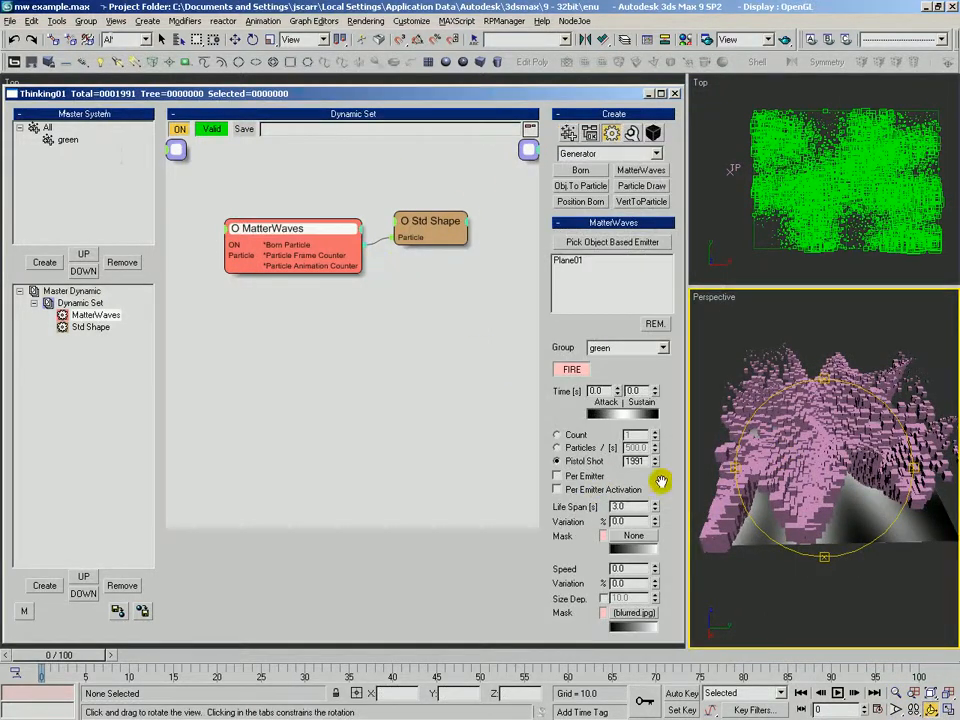
pyautogui.scroll(-5, 664, 484)
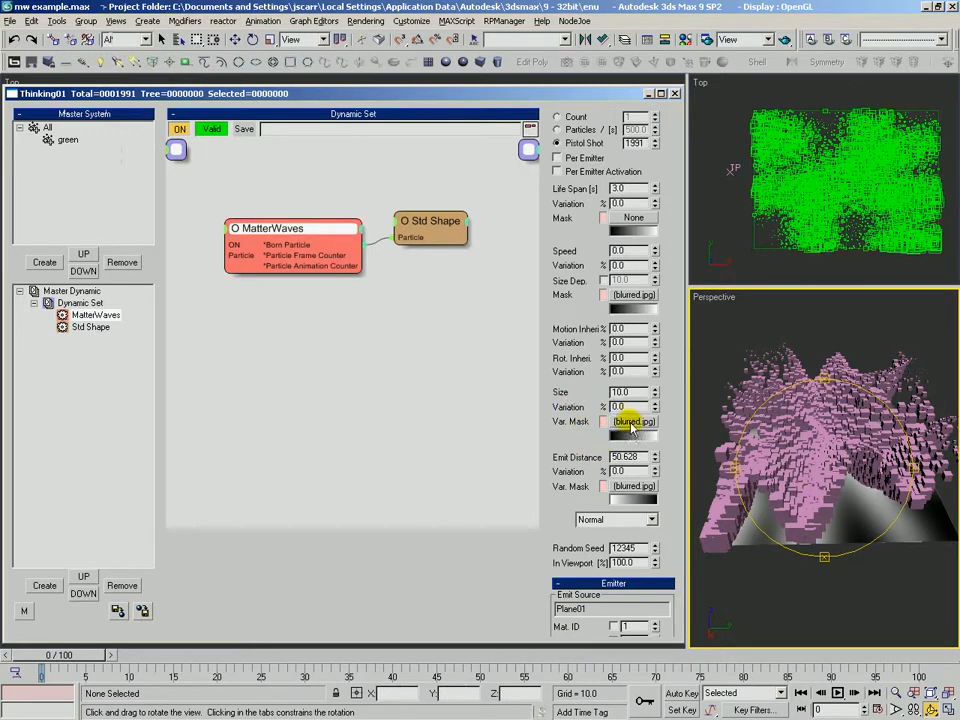
pyautogui.moveTo(654, 398); pyautogui.dragTo(652, 451)
pyautogui.moveTo(838, 468); pyautogui.dragTo(803, 500)
pyautogui.rightClick(816, 490)
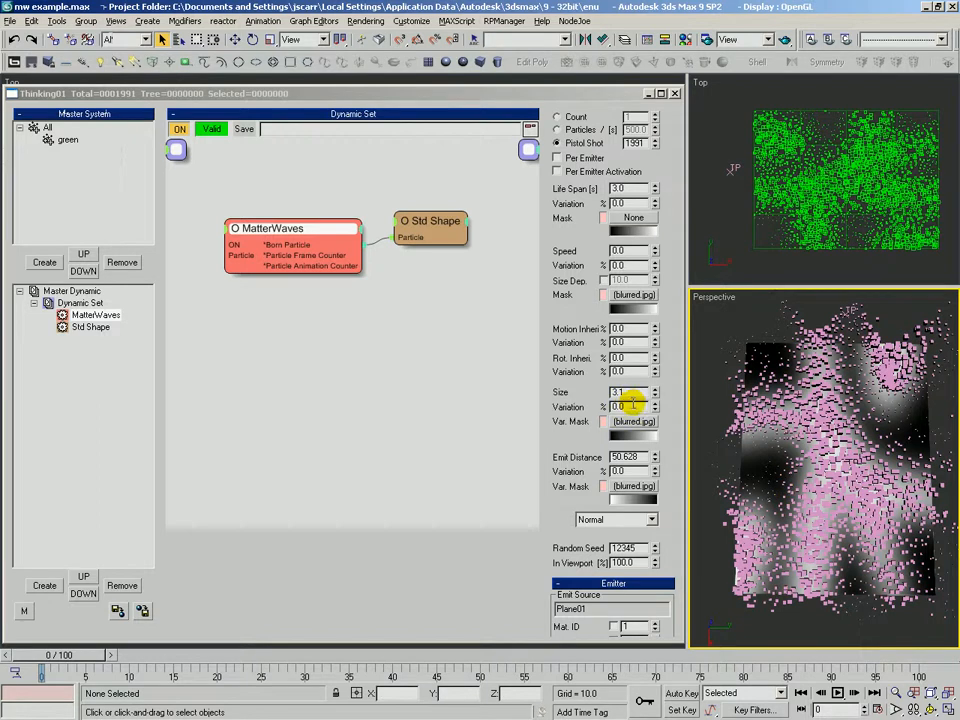
# - Try adjusting the Size variation and examine how the cube sizes follow the map from other angles
pyautogui.moveTo(656, 407)
pyautogui.mouseDown()
pyautogui.moveTo(648, 390)
pyautogui.moveTo(656, 401)
pyautogui.moveTo(648, 414)
pyautogui.mouseUp()
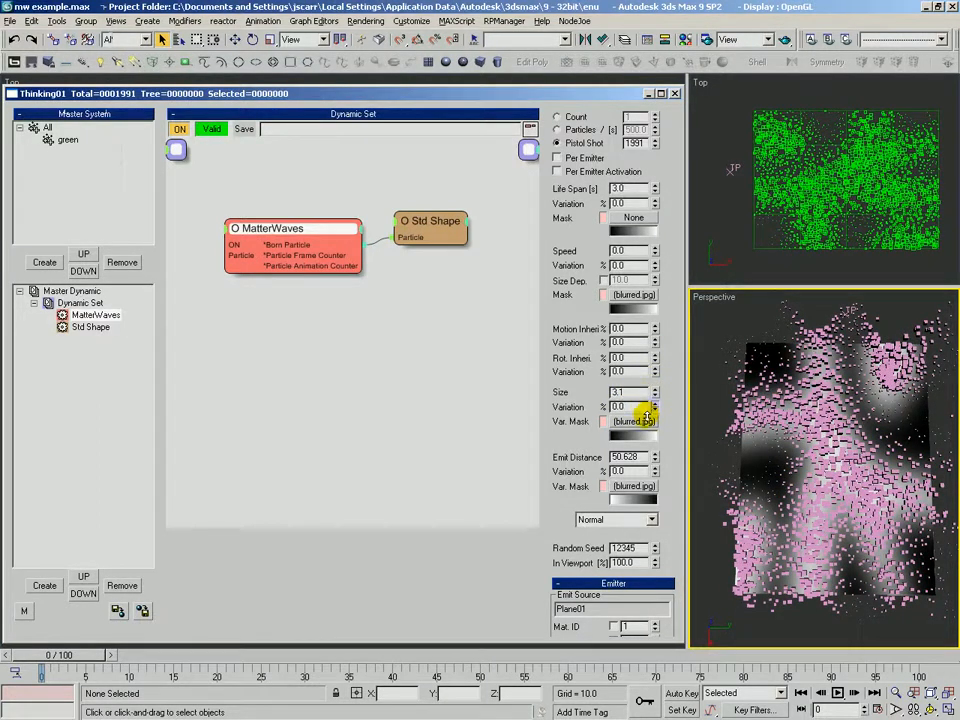
pyautogui.moveTo(560, 440); pyautogui.dragTo(584, 413)
pyautogui.keyDown('alt'); pyautogui.moveTo(770, 490); pyautogui.dragTo(848, 526, button='middle'); pyautogui.keyUp('alt')
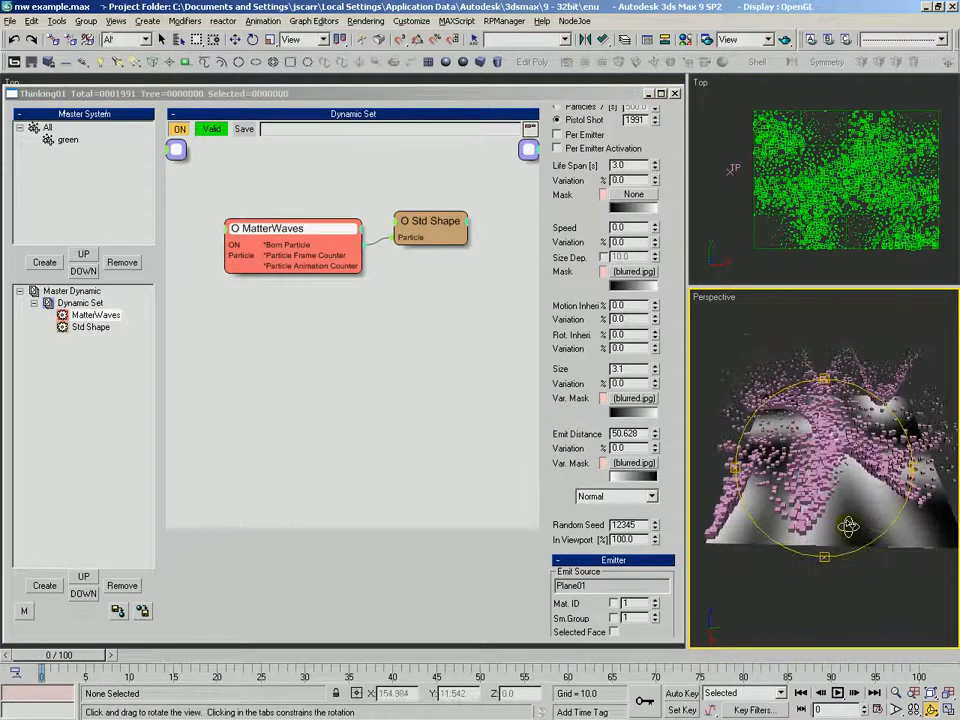
pyautogui.keyDown('alt'); pyautogui.moveTo(835, 470); pyautogui.dragTo(720, 430, button='middle'); pyautogui.keyUp('alt')
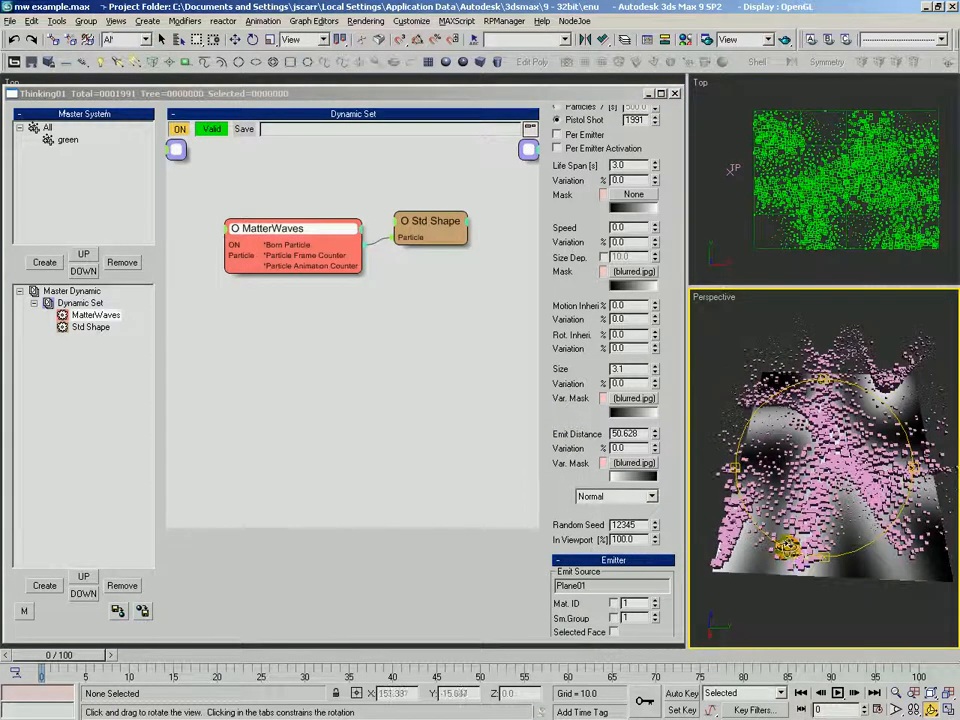
# - Reverse the Size variation mask's gradient to run from white to black, refresh the mask, and examine the cube sizes from other angles
pyautogui.click(618, 412)
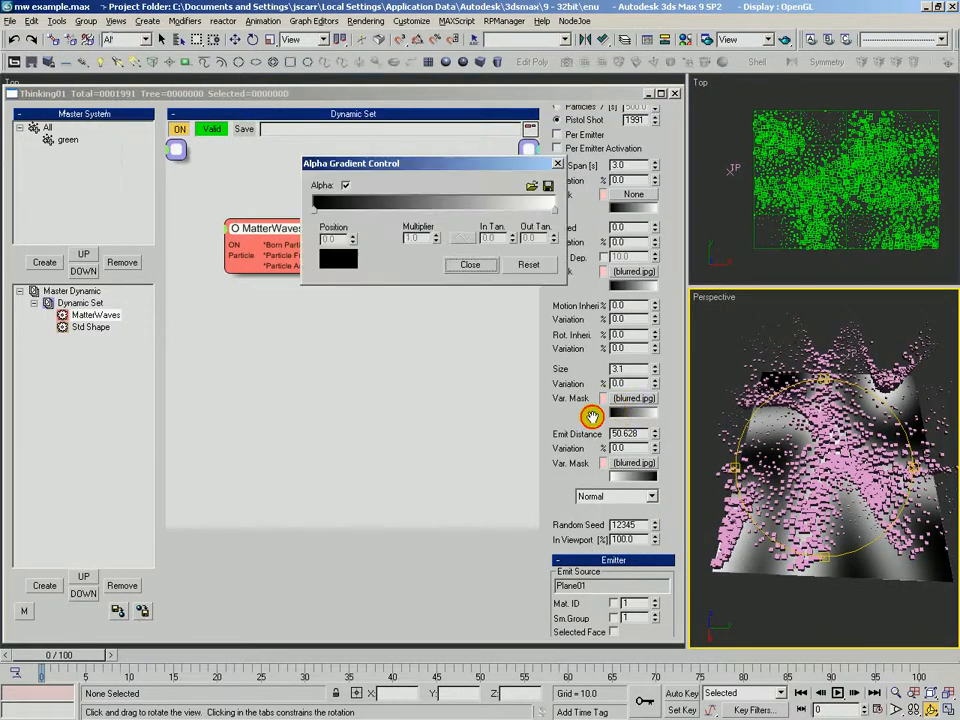
pyautogui.doubleClick(314, 211)
pyautogui.click(364, 133)
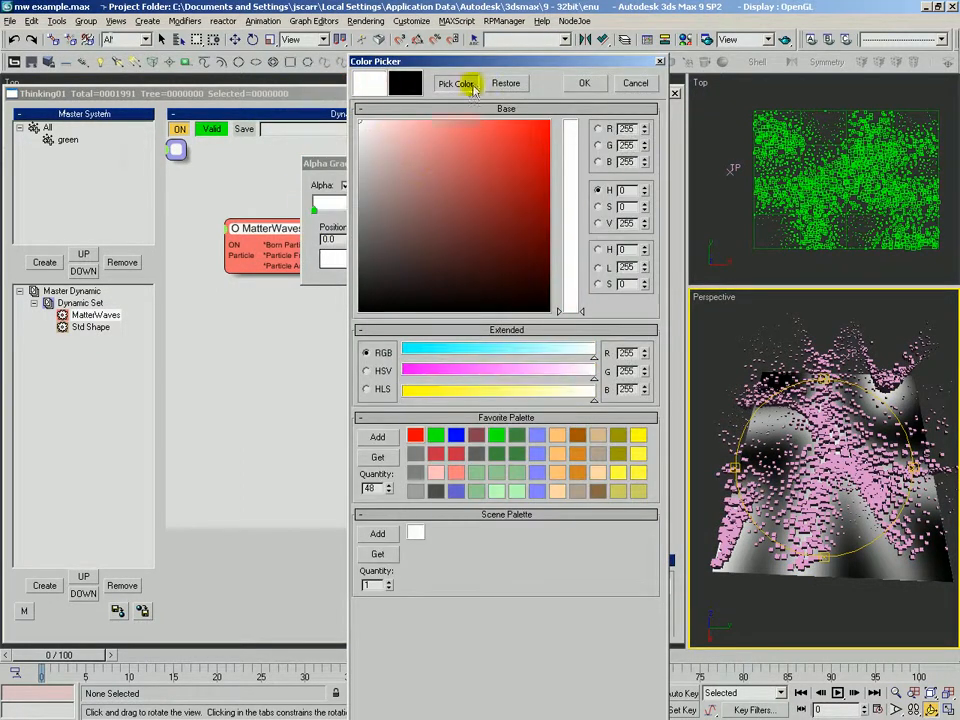
pyautogui.click(579, 81)
pyautogui.doubleClick(553, 212)
pyautogui.moveTo(400, 237); pyautogui.dragTo(308, 300)
pyautogui.click(583, 86)
pyautogui.click(470, 264)
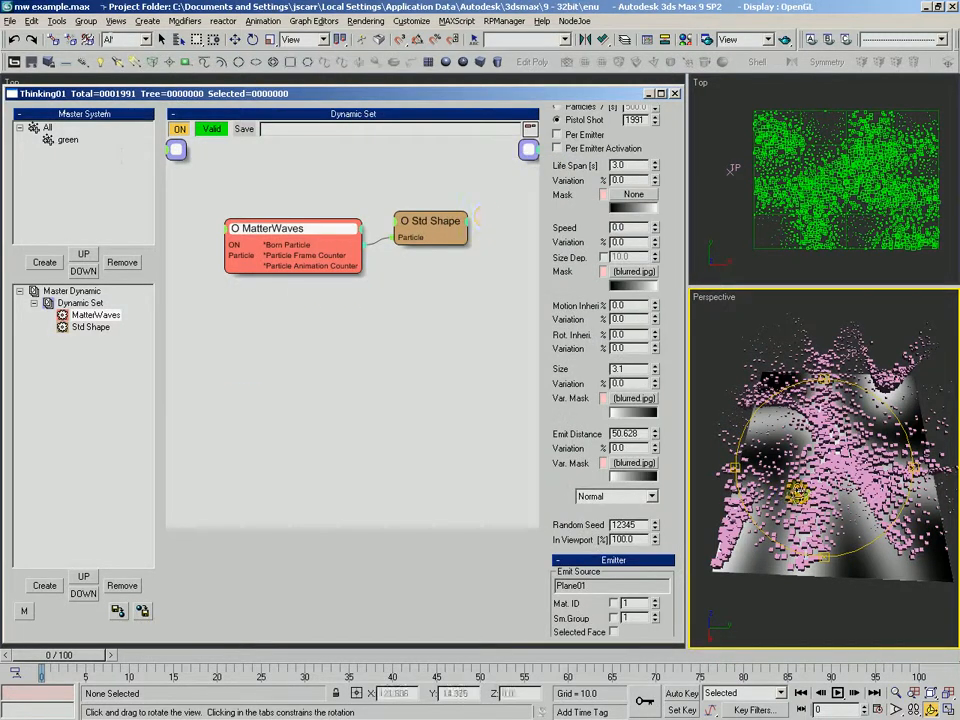
pyautogui.click(604, 399)
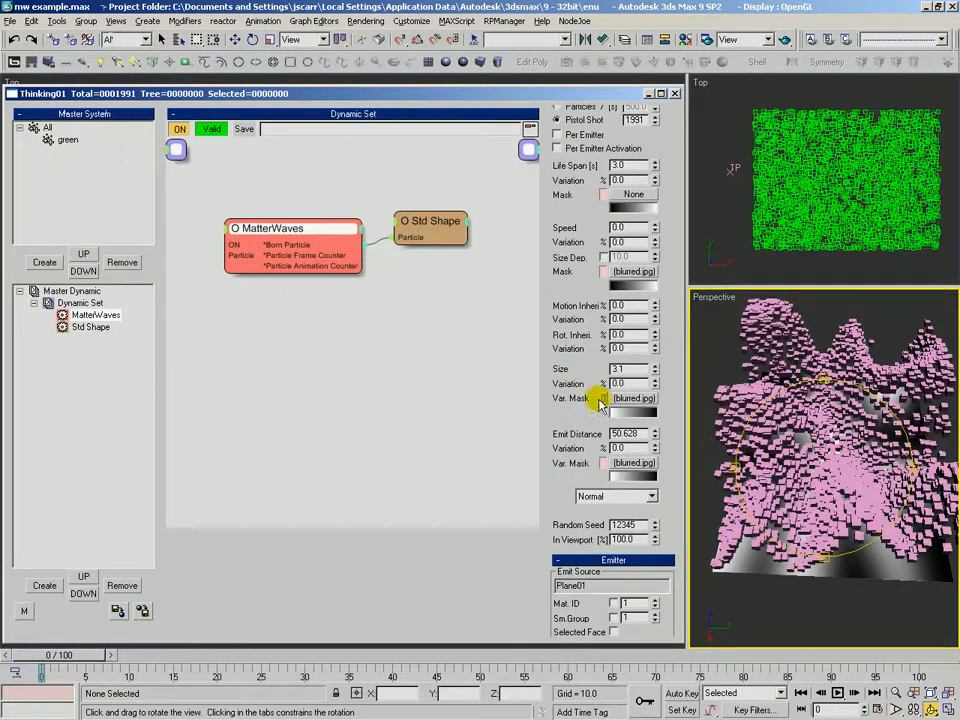
pyautogui.moveTo(804, 434); pyautogui.dragTo(708, 471)
pyautogui.keyDown('ctrl'); pyautogui.keyDown('alt'); pyautogui.moveTo(762, 385); pyautogui.dragTo(777, 490, button='middle'); pyautogui.keyUp('alt'); pyautogui.keyUp('ctrl')
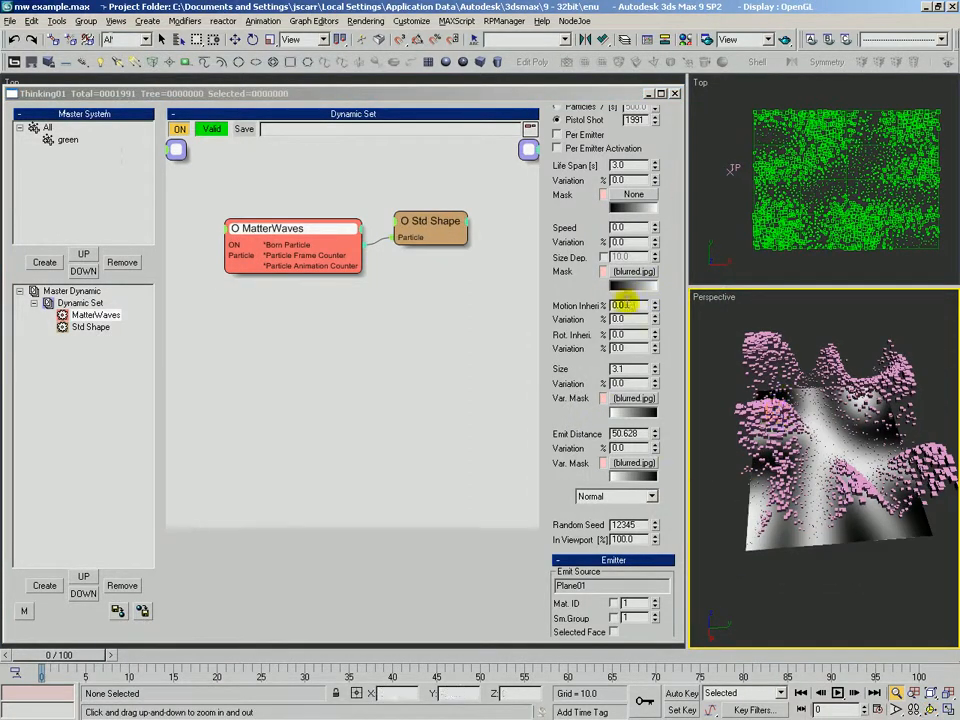
# - Clear the blurred.jpg map from the Size, Emit Distance and Speed masks of the MatterWaves operator
pyautogui.moveTo(565, 451); pyautogui.dragTo(565, 388)
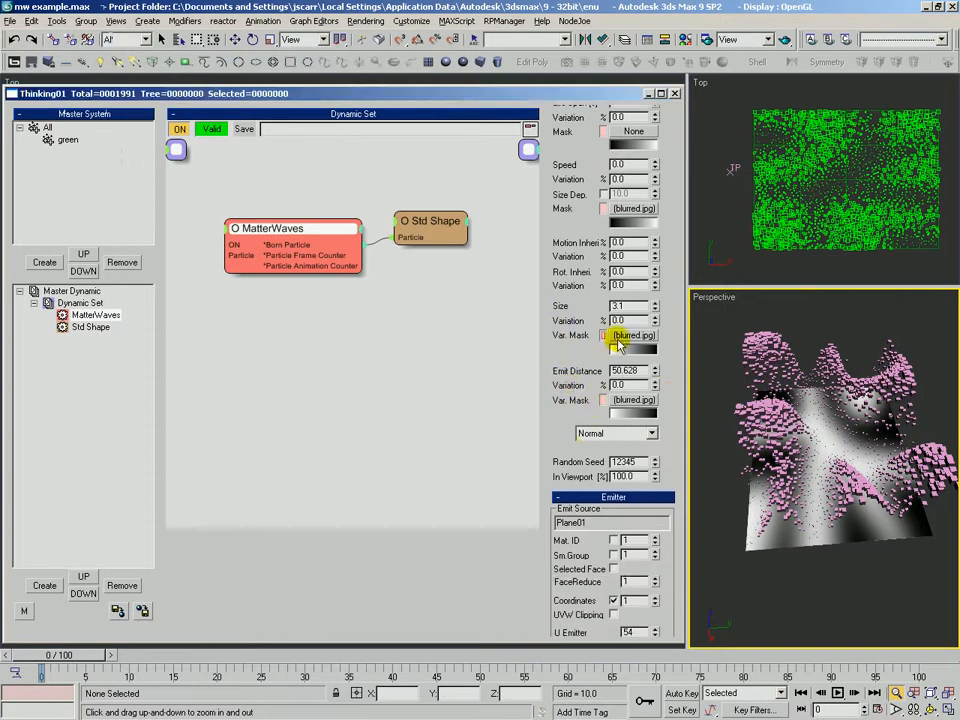
pyautogui.rightClick(620, 340)
pyautogui.click(628, 349)
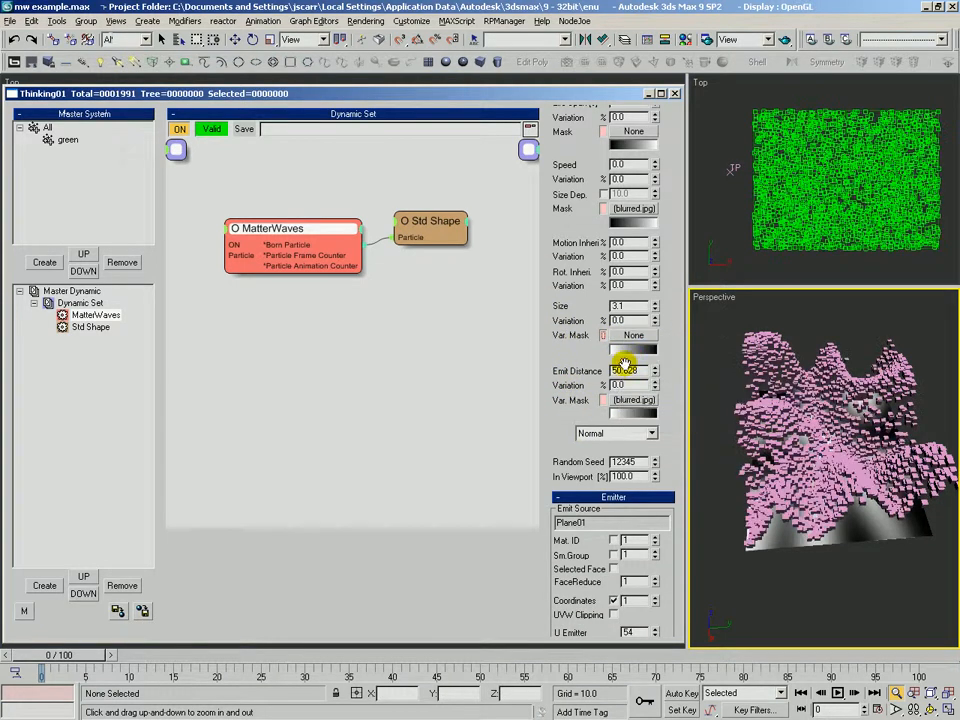
pyautogui.rightClick(631, 401)
pyautogui.click(645, 432)
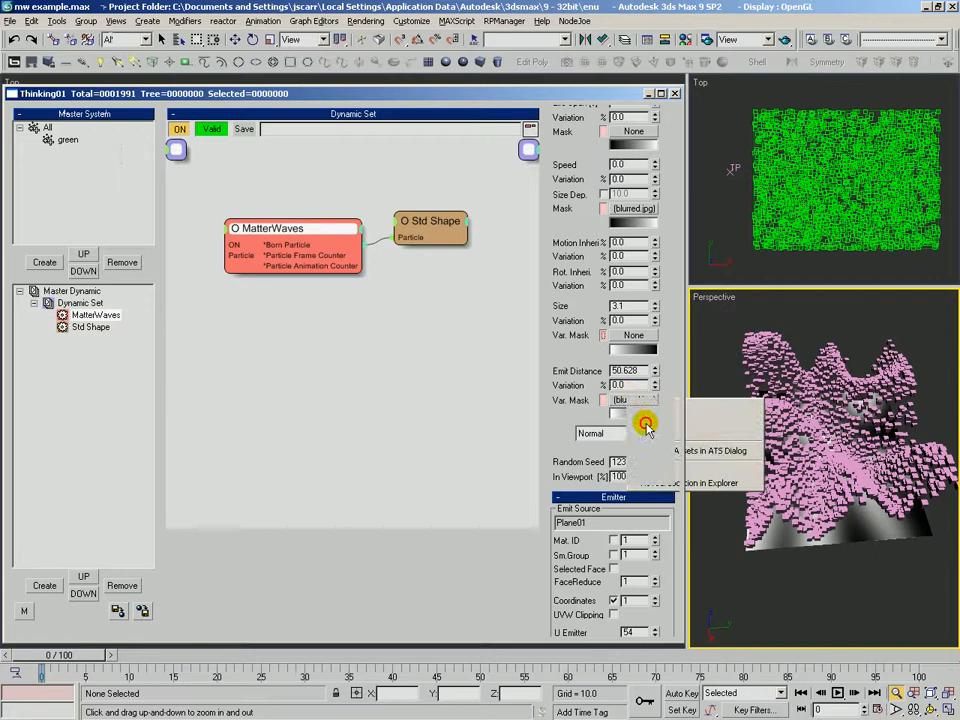
pyautogui.rightClick(633, 208)
pyautogui.click(648, 249)
pyautogui.moveTo(829, 454); pyautogui.dragTo(810, 500)
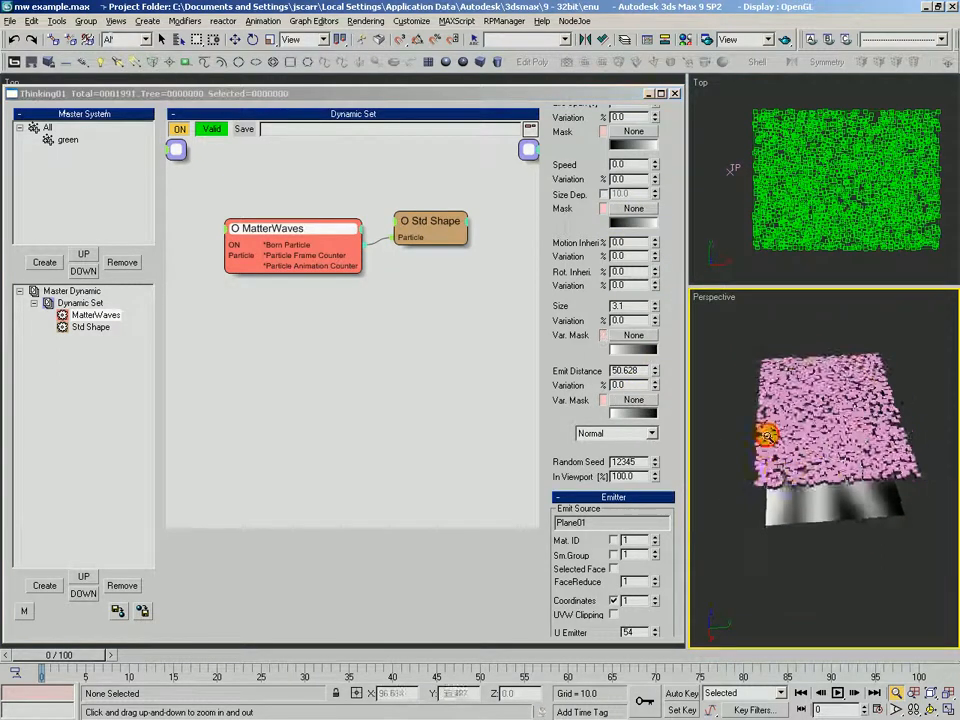
# - Place an omni light just beside the plane in the Front view and show its parameters
pyautogui.hotkey('ctrl', 'r')
pyautogui.moveTo(765, 446); pyautogui.dragTo(697, 400)
pyautogui.press('f')
pyautogui.hotkey('alt', 'z')
pyautogui.moveTo(851, 454); pyautogui.dragTo(847, 440)
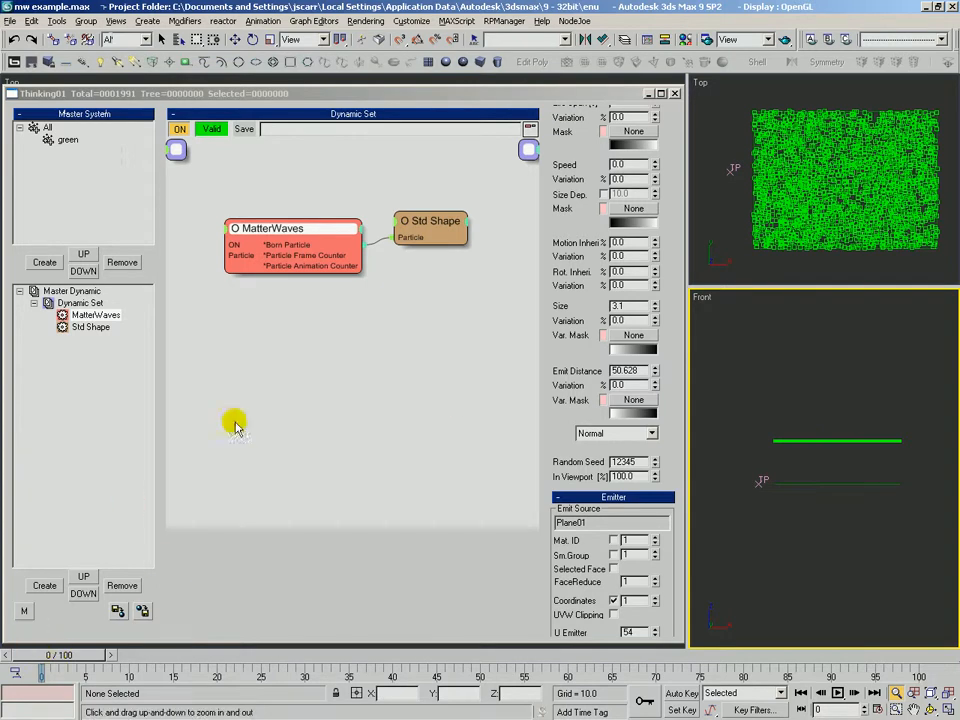
pyautogui.click(102, 62)
pyautogui.moveTo(742, 442)
pyautogui.mouseDown()
pyautogui.moveTo(752, 429)
pyautogui.moveTo(740, 450)
pyautogui.moveTo(748, 458)
pyautogui.mouseUp()
pyautogui.hotkey('alt', 'z')
pyautogui.press('Tab')
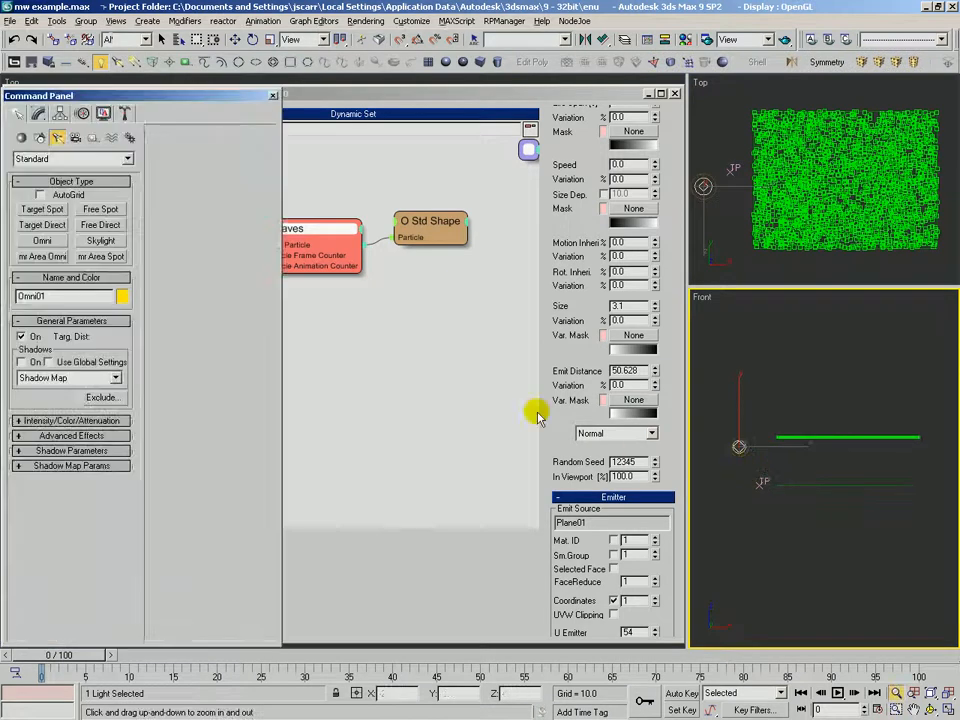
# - Adjust the omni light's attenuation range so its falloff forms a small sphere around the light
pyautogui.click(62, 421)
pyautogui.moveTo(119, 557); pyautogui.dragTo(148, 468)
pyautogui.moveTo(122, 560); pyautogui.dragTo(127, 528)
# - Move the omni light to the upper-left corner of the plane as seen in the Top view
pyautogui.press('w')
pyautogui.moveTo(760, 423)
pyautogui.mouseDown()
pyautogui.moveTo(770, 444)
pyautogui.moveTo(771, 435)
pyautogui.mouseUp()
pyautogui.scroll(-3, 725, 225)
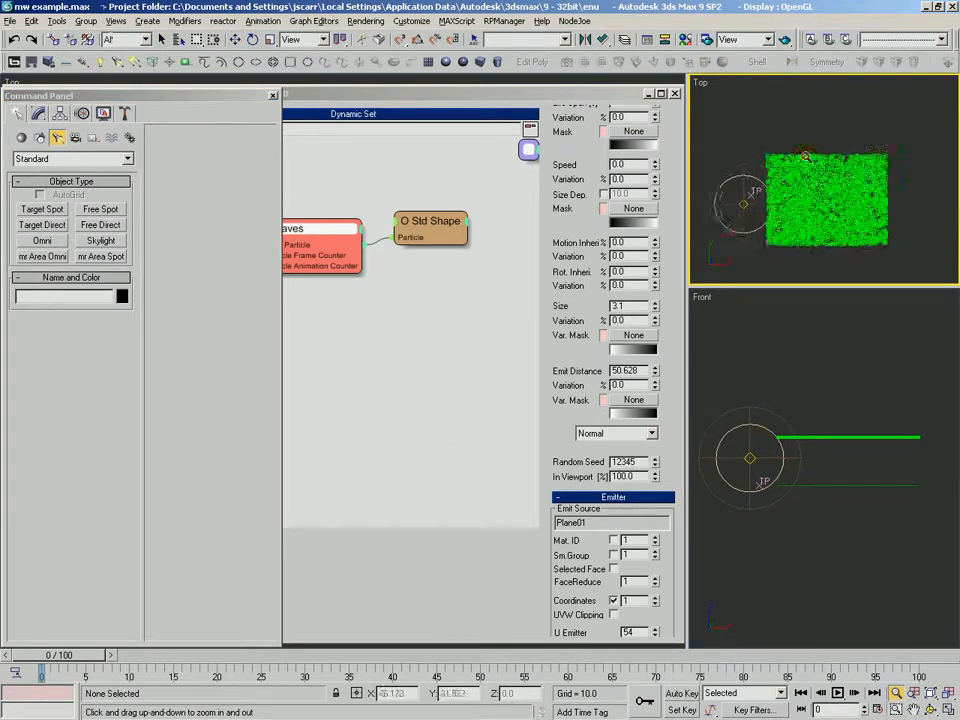
pyautogui.moveTo(758, 187); pyautogui.dragTo(758, 134)
pyautogui.moveTo(756, 138); pyautogui.dragTo(754, 138)
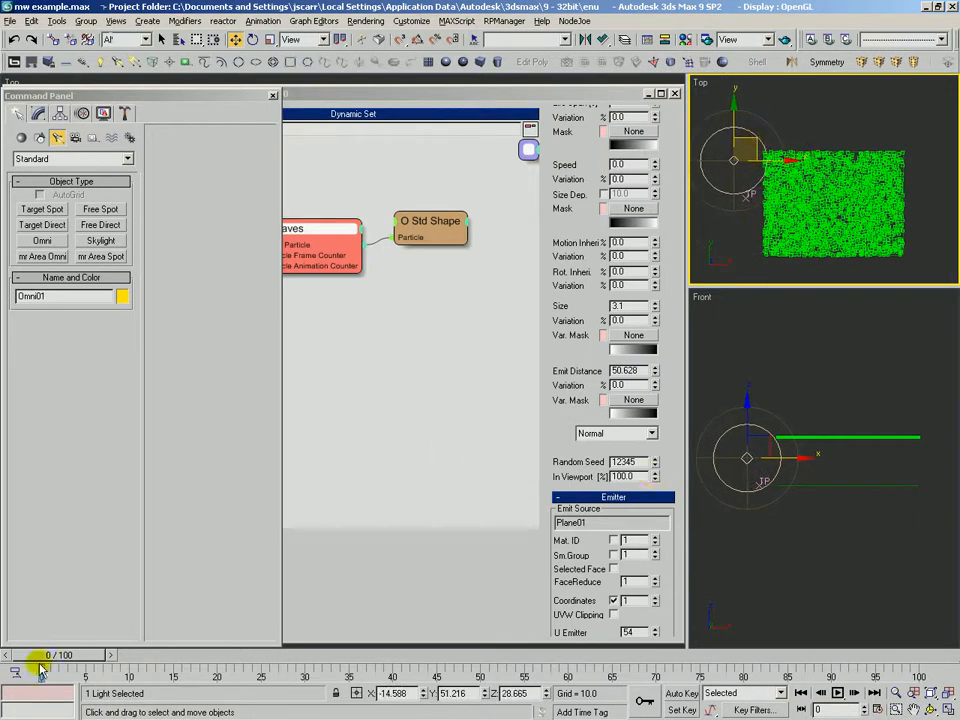
# - Animate the omni light with Auto Key to travel diagonally past the plane's opposite corner by frame 37, and return to frame 0
pyautogui.press('n')
pyautogui.moveTo(65, 655); pyautogui.dragTo(399, 690)
pyautogui.moveTo(755, 140); pyautogui.dragTo(907, 232)
pyautogui.hotkey('alt', 'z')
pyautogui.moveTo(800, 160); pyautogui.dragTo(795, 200)
pyautogui.hotkey('ctrl', 'r')
pyautogui.moveTo(790, 400); pyautogui.dragTo(806, 383)
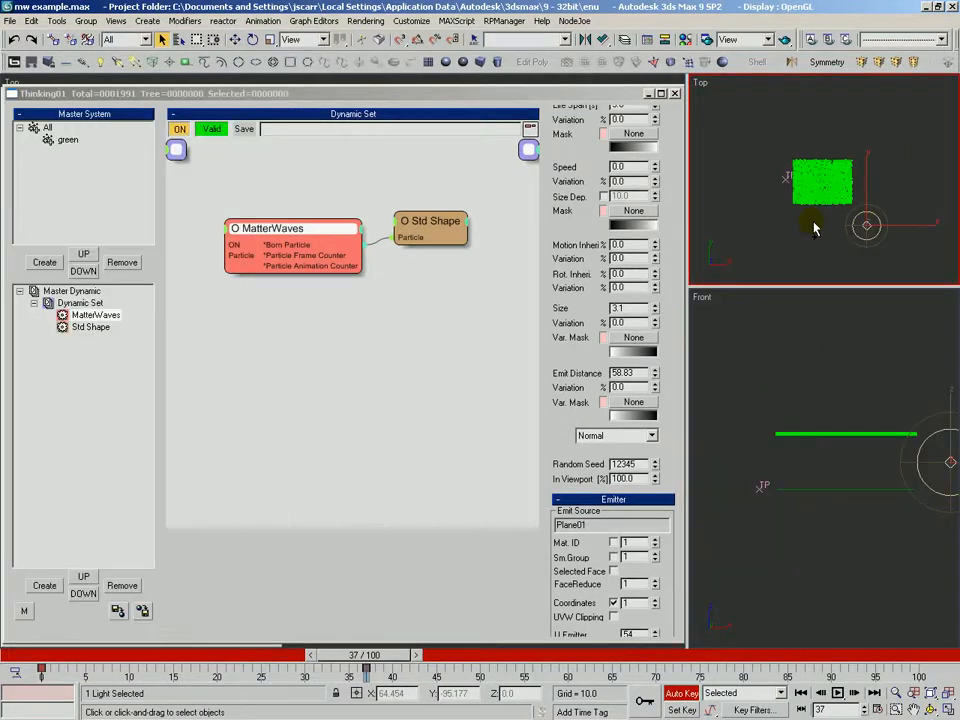
pyautogui.click(298, 250)
pyautogui.scroll(-5, 665, 370)
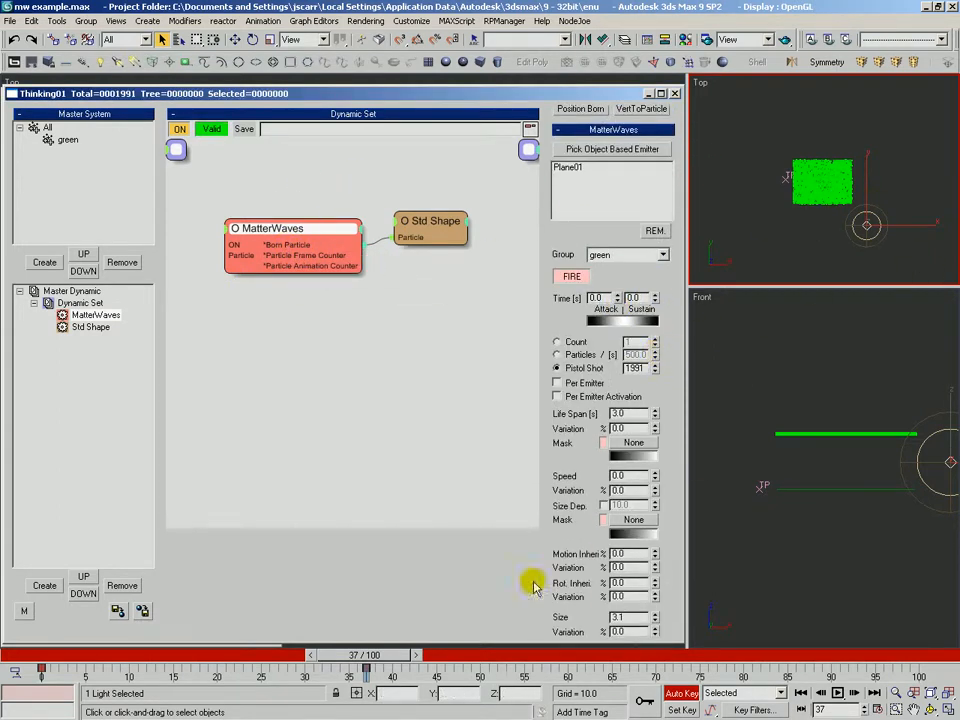
pyautogui.click(684, 695)
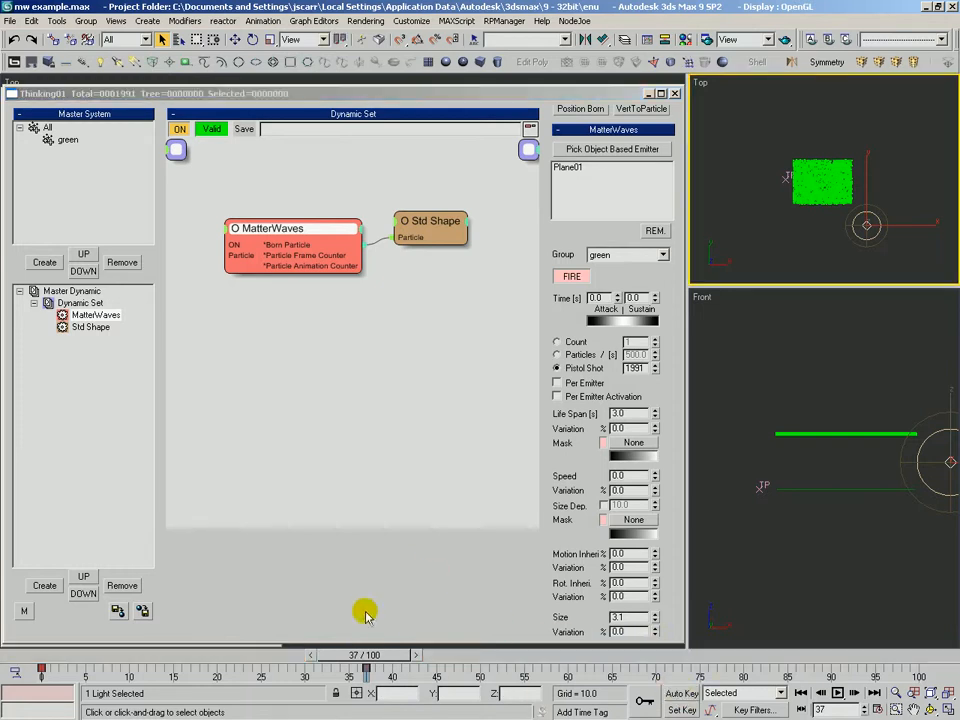
pyautogui.moveTo(380, 658); pyautogui.dragTo(60, 656)
# - Turn on Per Emitter and Per Emitter Activation for the MatterWaves operator with a Pistol Shot of 1
pyautogui.click(274, 253)
pyautogui.scroll(-5, 574, 404)
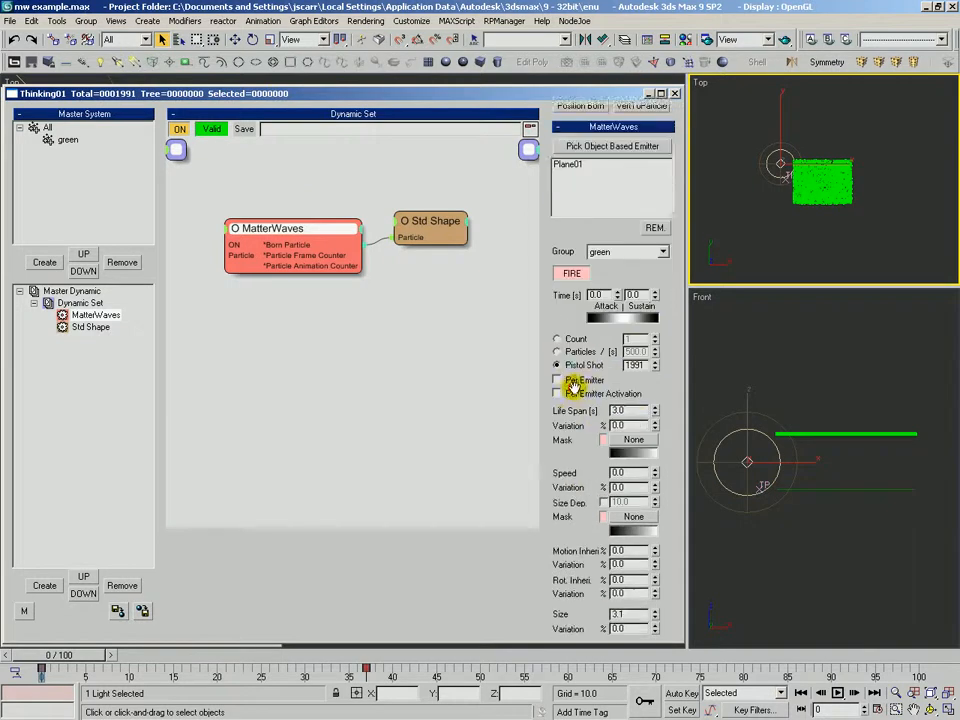
pyautogui.click(556, 343)
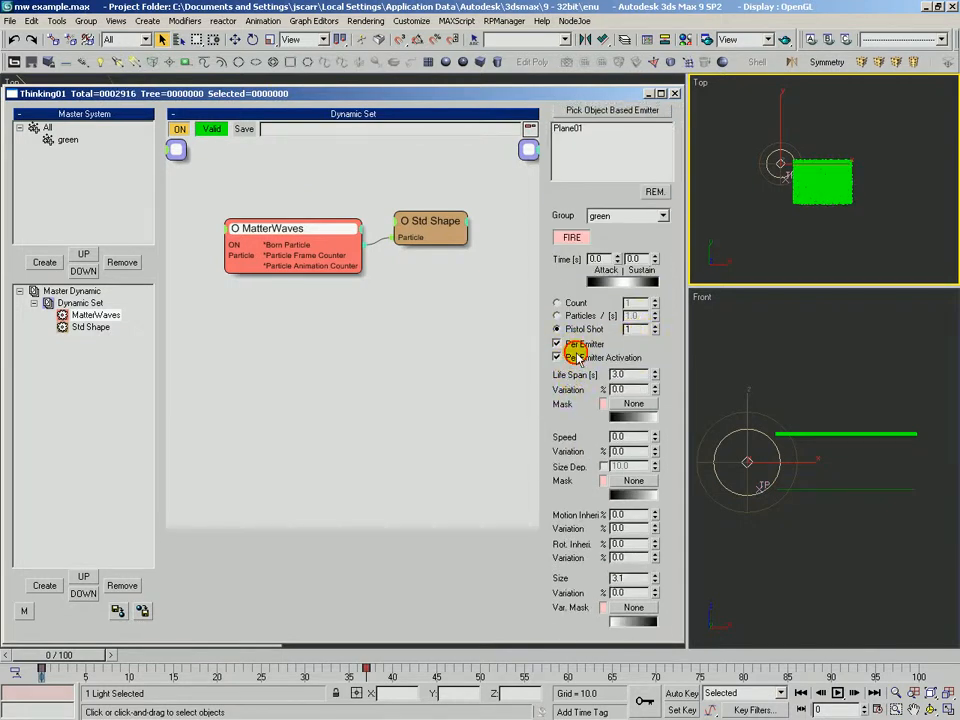
pyautogui.moveTo(674, 355); pyautogui.dragTo(674, 352)
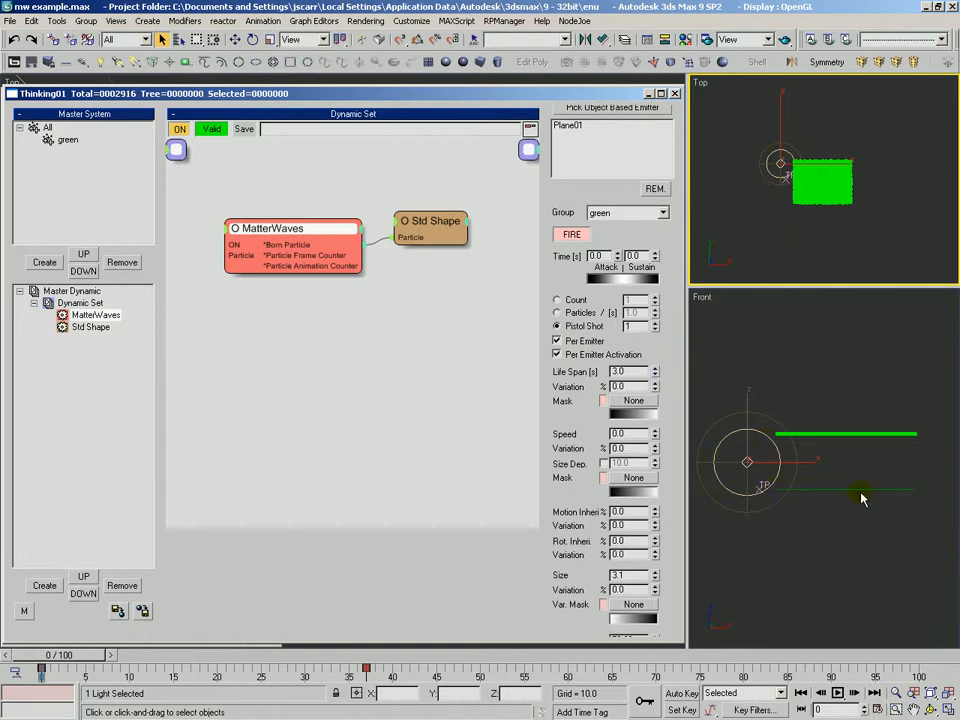
# - Enable Use Lights with Omni01 in the Emit On Off Manipulation settings and set the Threshold to 0.52
pyautogui.moveTo(666, 357); pyautogui.dragTo(635, 241)
pyautogui.click(652, 322)
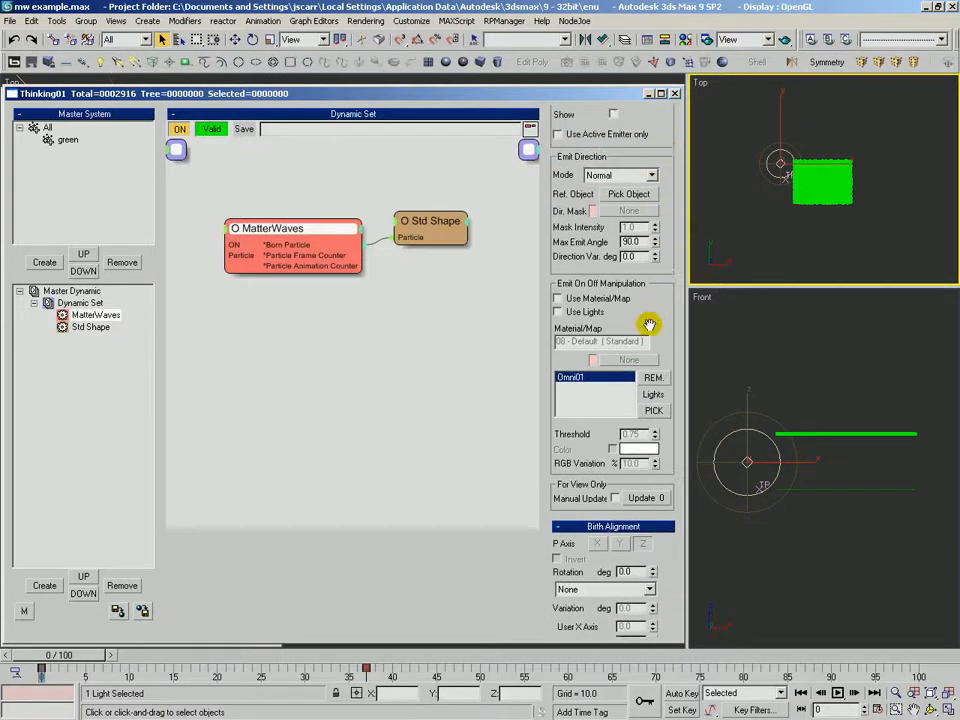
pyautogui.moveTo(563, 318); pyautogui.dragTo(558, 312)
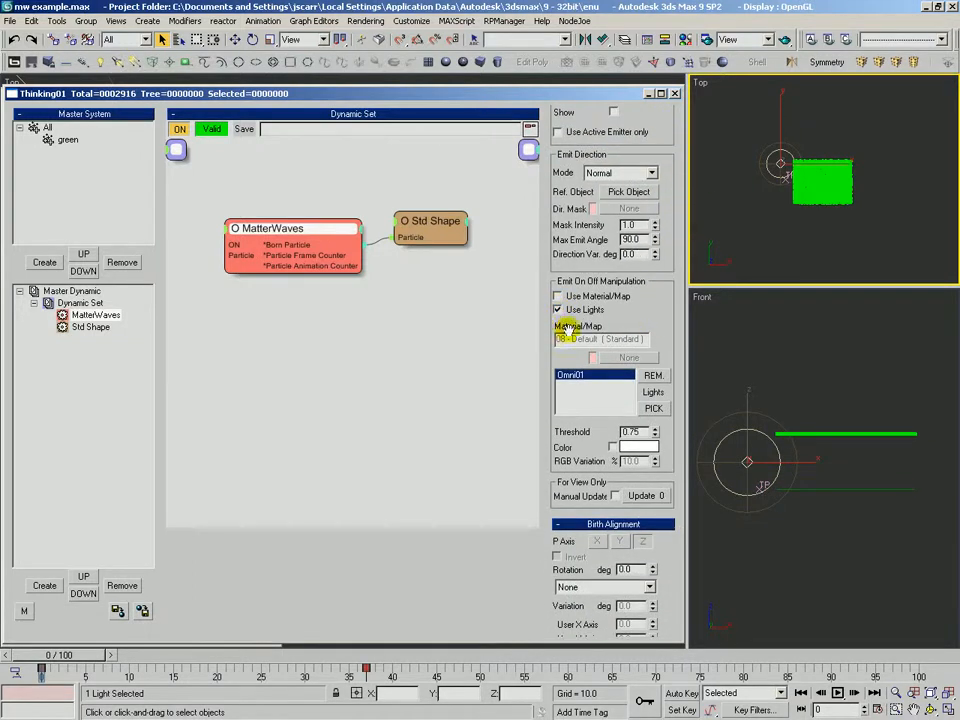
pyautogui.click(655, 435)
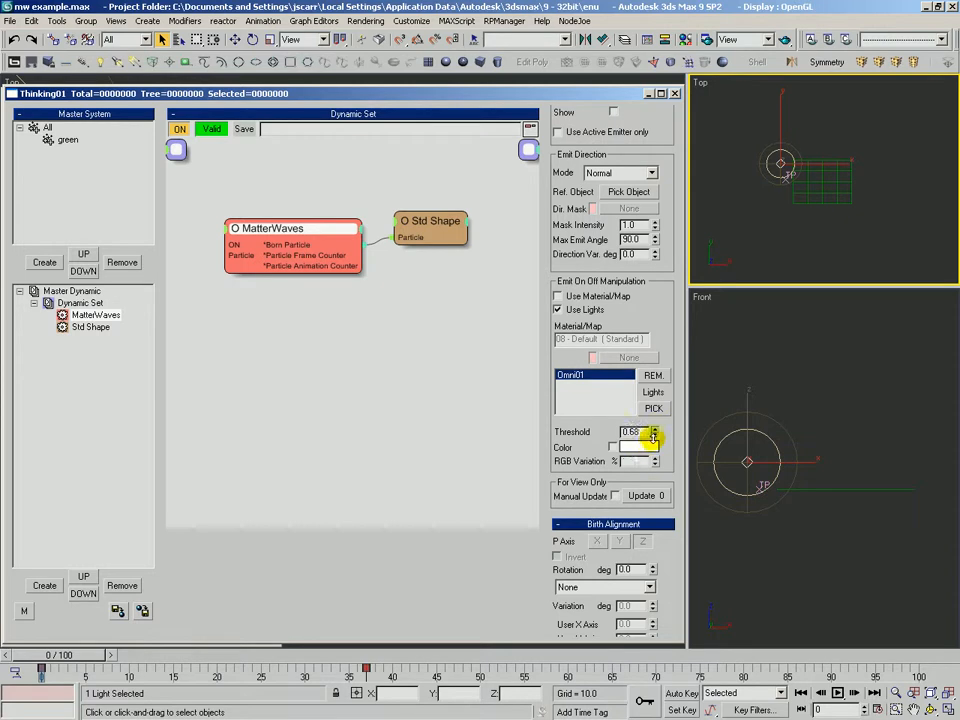
pyautogui.moveTo(655, 456); pyautogui.dragTo(659, 449)
pyautogui.scroll(3, 802, 180)
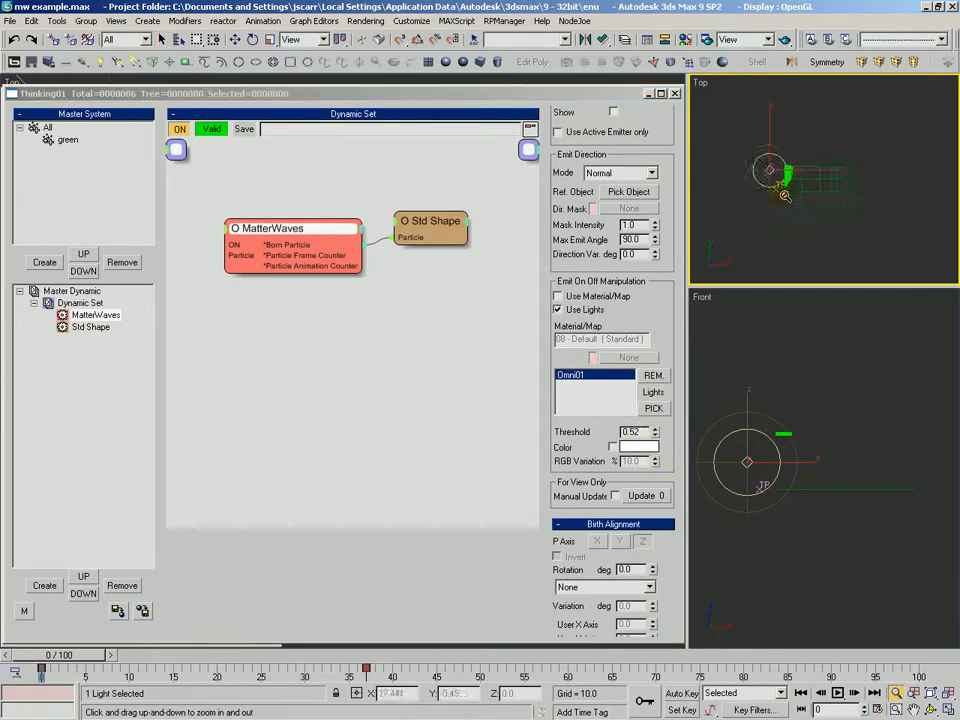
# - Set the MatterWaves Emit Distance to 0 and show the plane and light at an angle in a Perspective view
pyautogui.scroll(10, 666, 302)
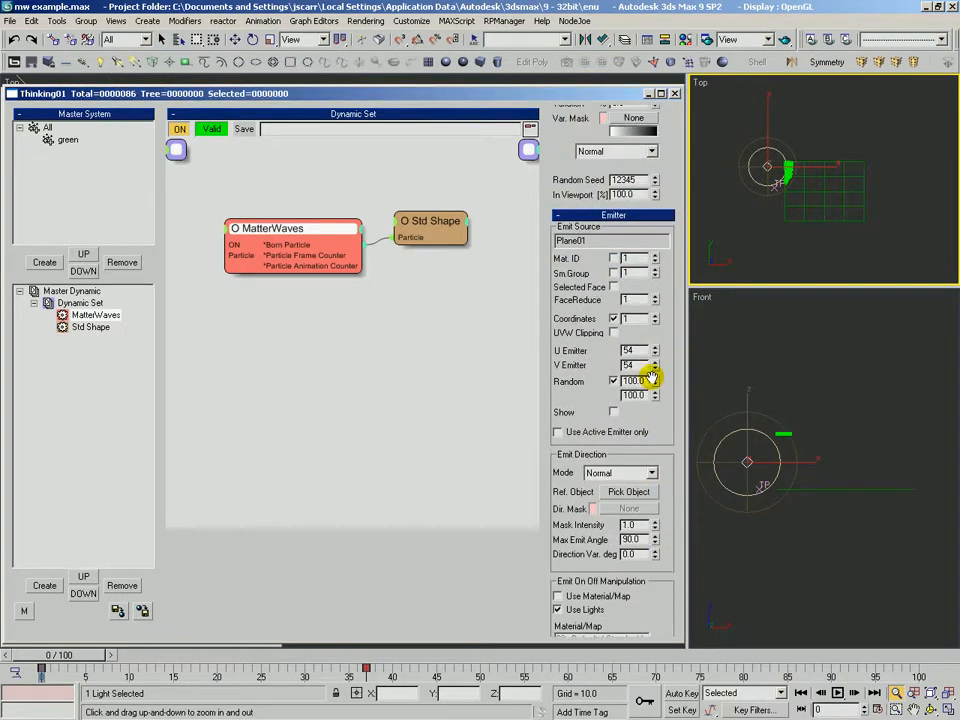
pyautogui.scroll(3, 637, 420)
pyautogui.doubleClick(616, 334)
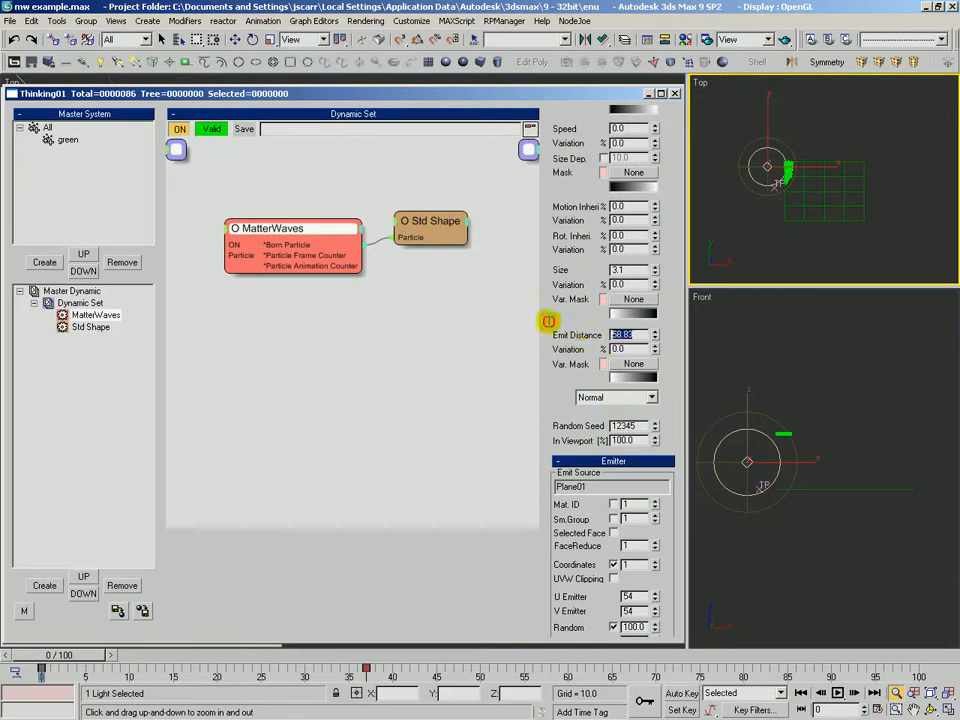
pyautogui.click(773, 449)
pyautogui.press('p')
pyautogui.keyDown('alt'); pyautogui.moveTo(732, 398); pyautogui.dragTo(778, 506, button='middle'); pyautogui.keyUp('alt')
pyautogui.moveTo(778, 506); pyautogui.dragTo(788, 414, button='middle')
# - Review the MatterWaves emitter grid, Use Active Emitter only, Use Lights and Pistol Shot settings alongside the particles near the light
pyautogui.scroll(-2, 766, 459)
pyautogui.moveTo(570, 160); pyautogui.dragTo(576, 183)
pyautogui.scroll(-6, 581, 94)
pyautogui.moveTo(665, 311); pyautogui.dragTo(557, 329)
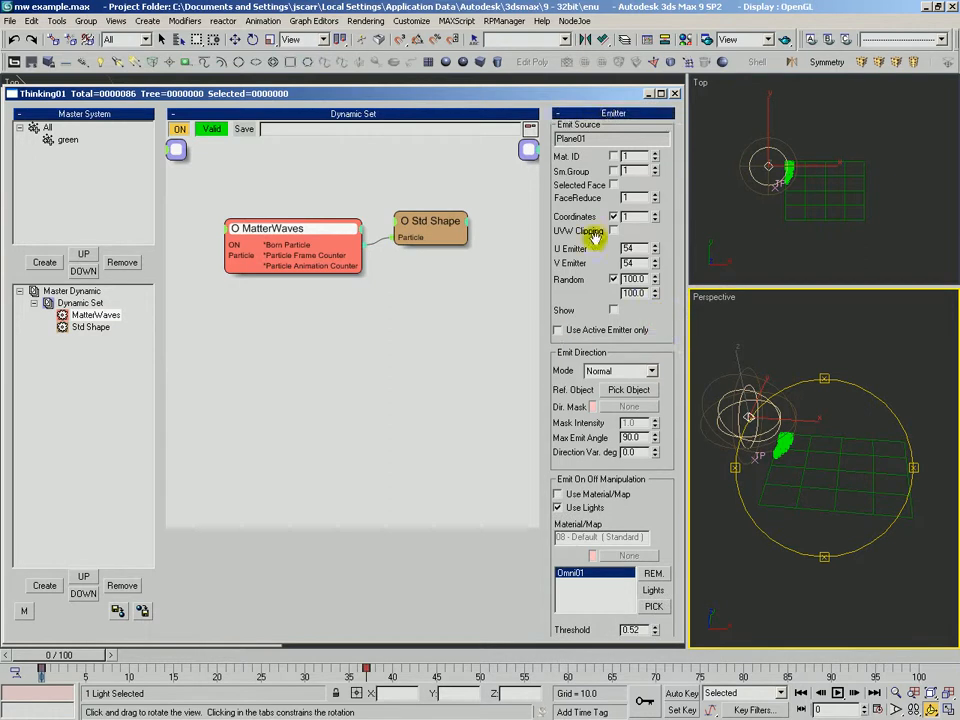
pyautogui.moveTo(640, 537); pyautogui.dragTo(605, 410)
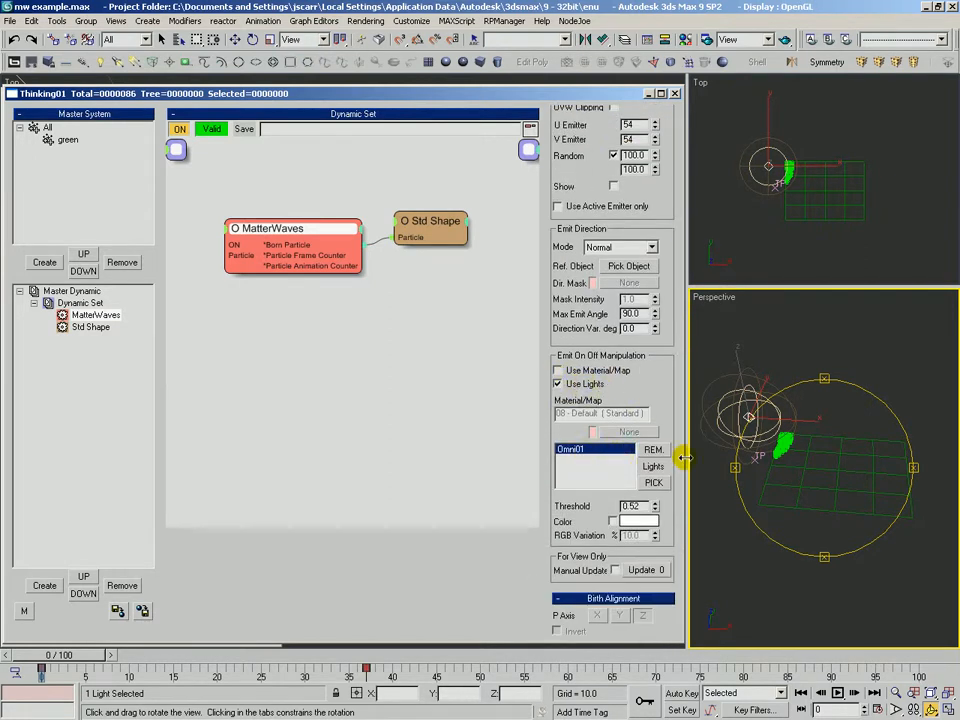
pyautogui.moveTo(664, 411); pyautogui.dragTo(660, 395)
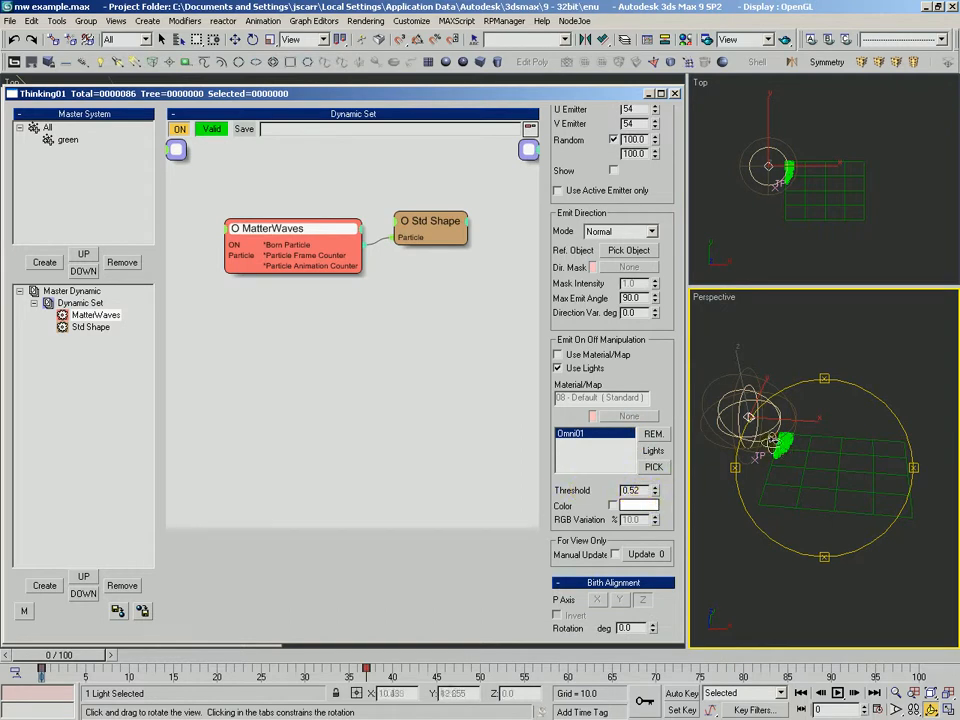
pyautogui.scroll(10, 677, 394)
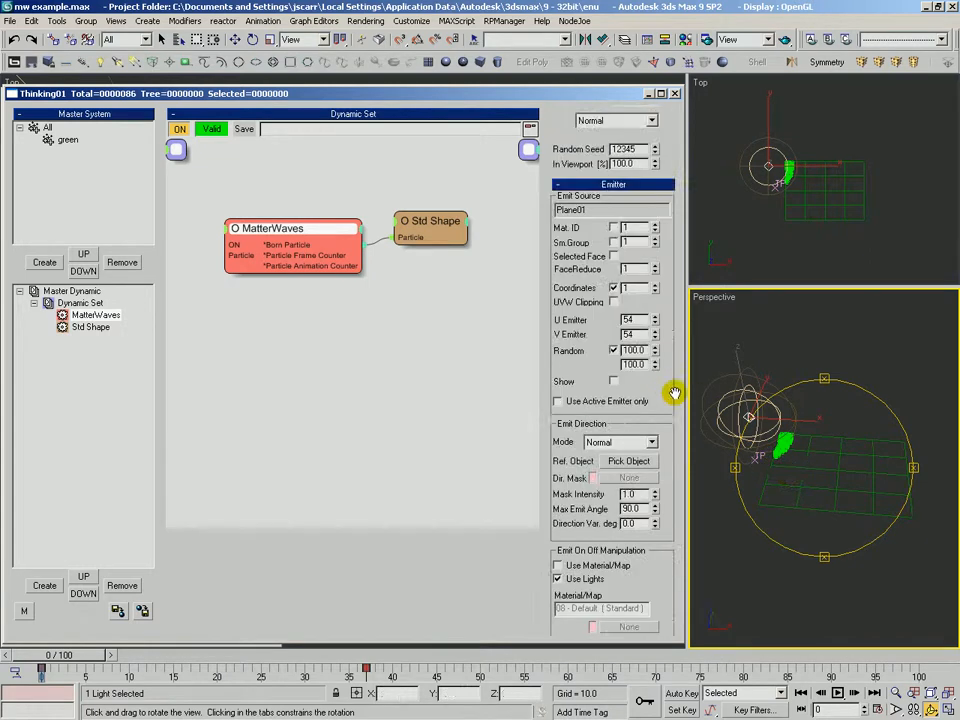
pyautogui.scroll(10, 665, 440)
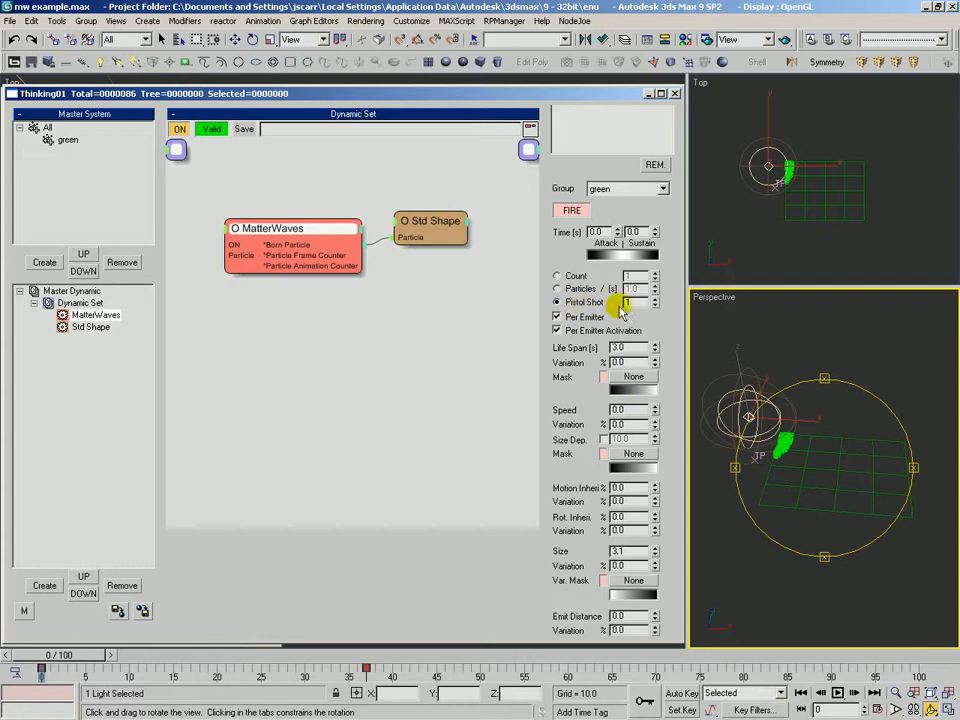
pyautogui.moveTo(806, 456)
pyautogui.mouseDown()
pyautogui.moveTo(810, 486)
pyautogui.moveTo(814, 472)
pyautogui.mouseUp()
pyautogui.hotkey('alt', 'z')
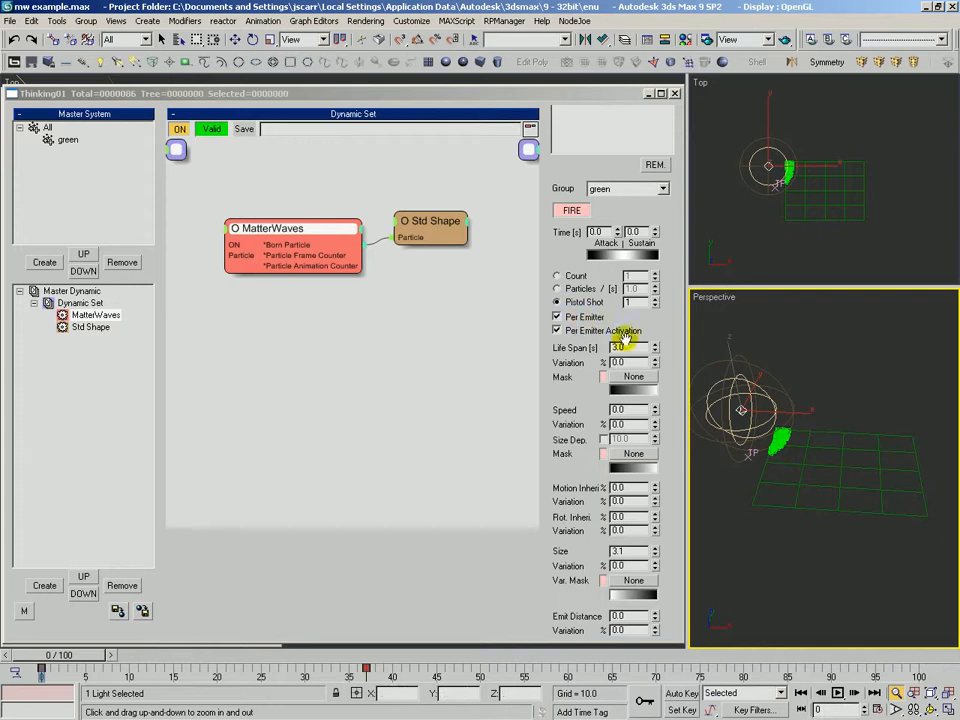
pyautogui.scroll(-10, 663, 403)
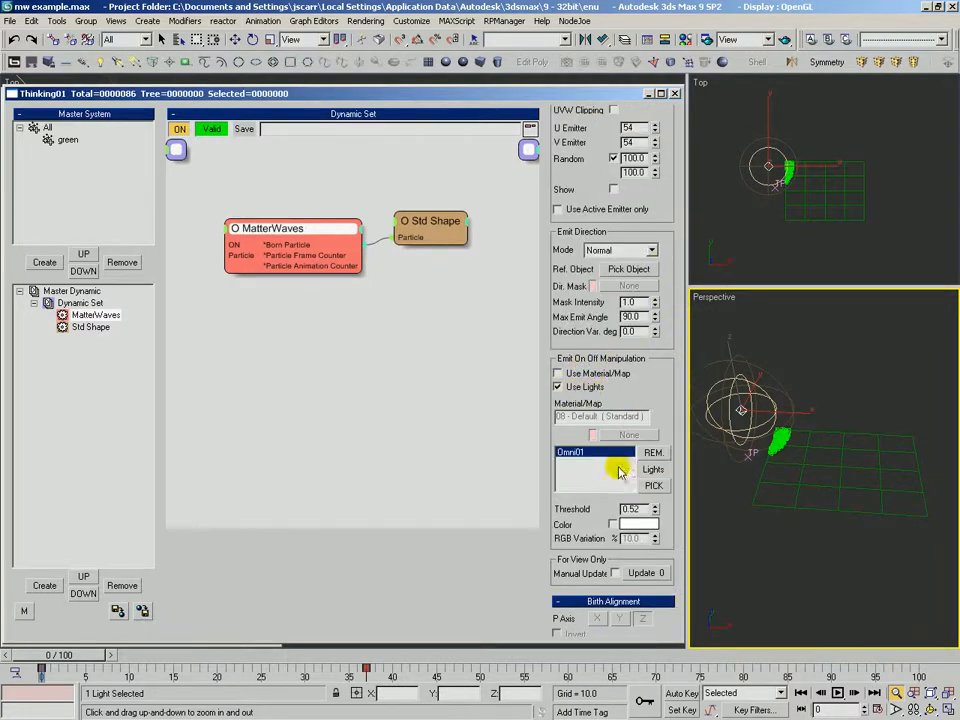
# - Advance the animation to frame 31 and examine the particles emitted along the light's path
pyautogui.moveTo(118, 652); pyautogui.dragTo(350, 703)
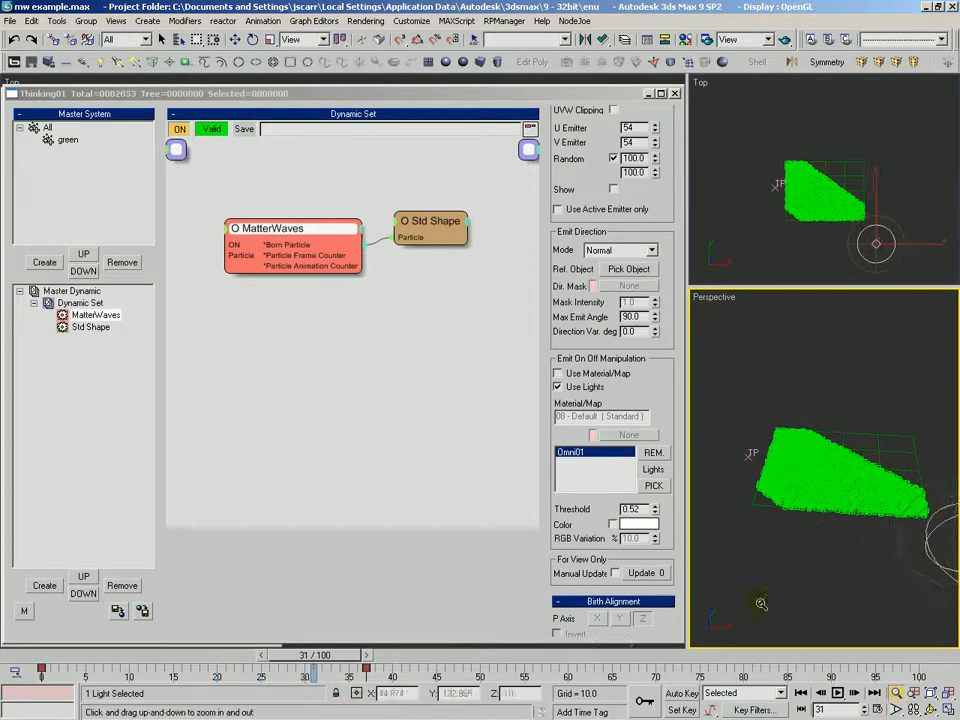
pyautogui.moveTo(890, 521); pyautogui.dragTo(784, 463)
pyautogui.hotkey('ctrl', 'r')
# - Set the MatterWaves particle Speed to 79.299 with a Variation of 100%
pyautogui.scroll(10, 606, 229)
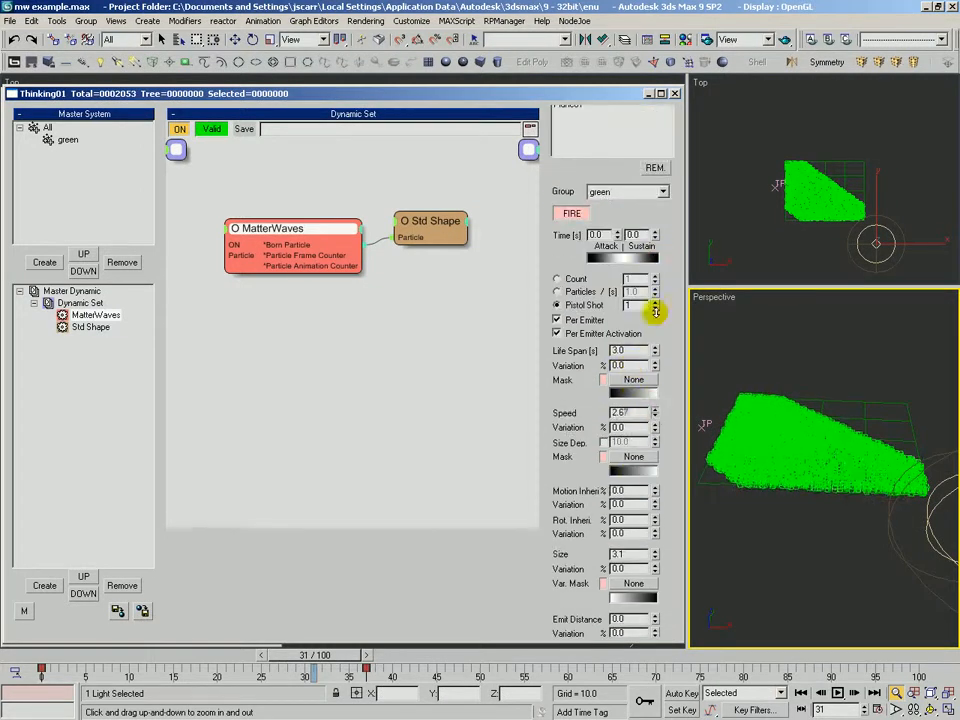
pyautogui.moveTo(655, 415)
pyautogui.mouseDown()
pyautogui.moveTo(666, 195)
pyautogui.moveTo(662, 439)
pyautogui.moveTo(654, 407)
pyautogui.mouseUp()
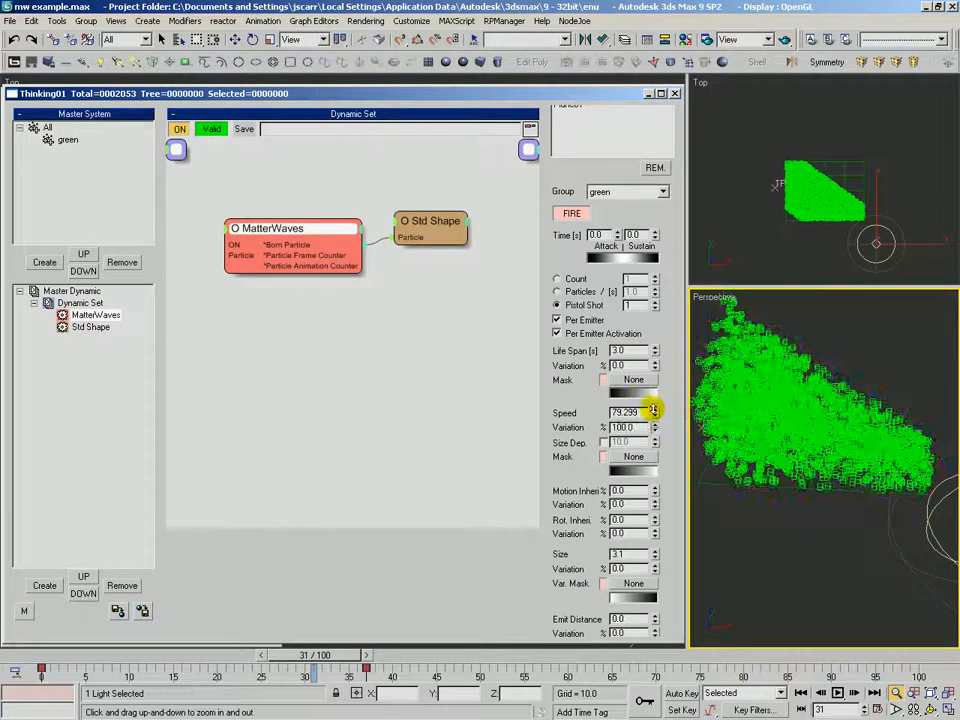
# - Return the animation to frame 1 and examine the plane, light and first particles up close in the Perspective view
pyautogui.scroll(-3, 665, 425)
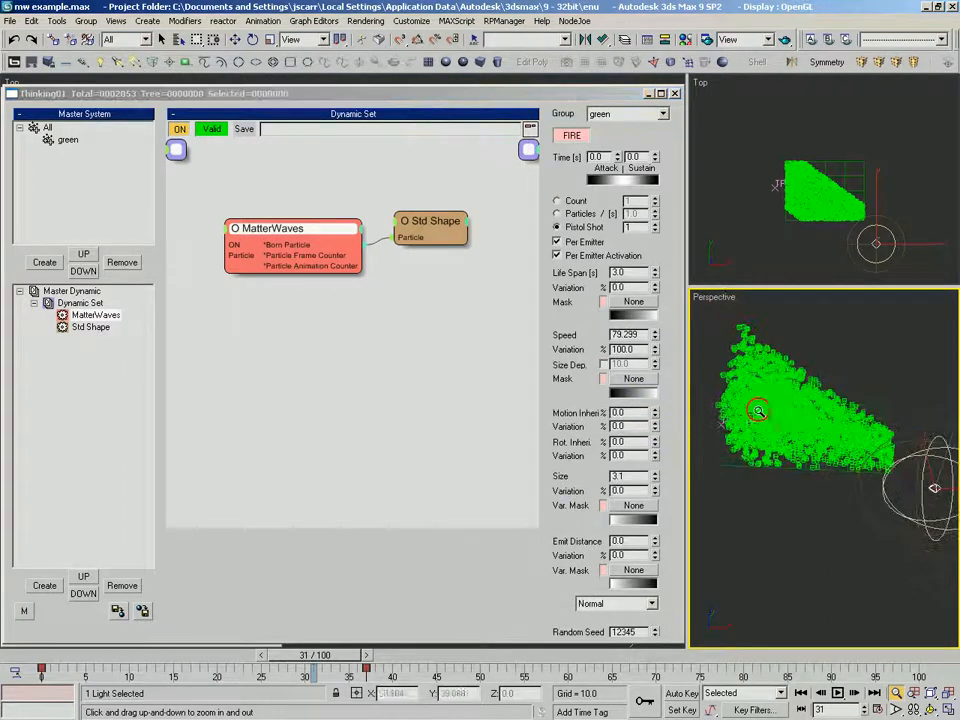
pyautogui.moveTo(85, 663); pyautogui.dragTo(124, 645)
pyautogui.hotkey('alt', 'z')
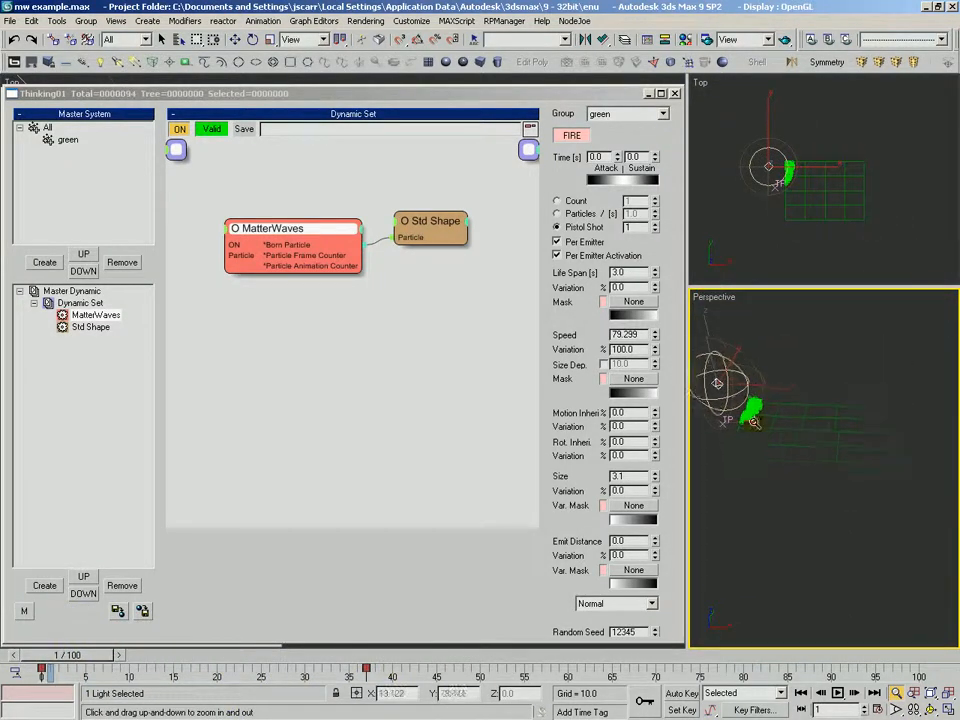
pyautogui.moveTo(797, 398); pyautogui.dragTo(533, 325)
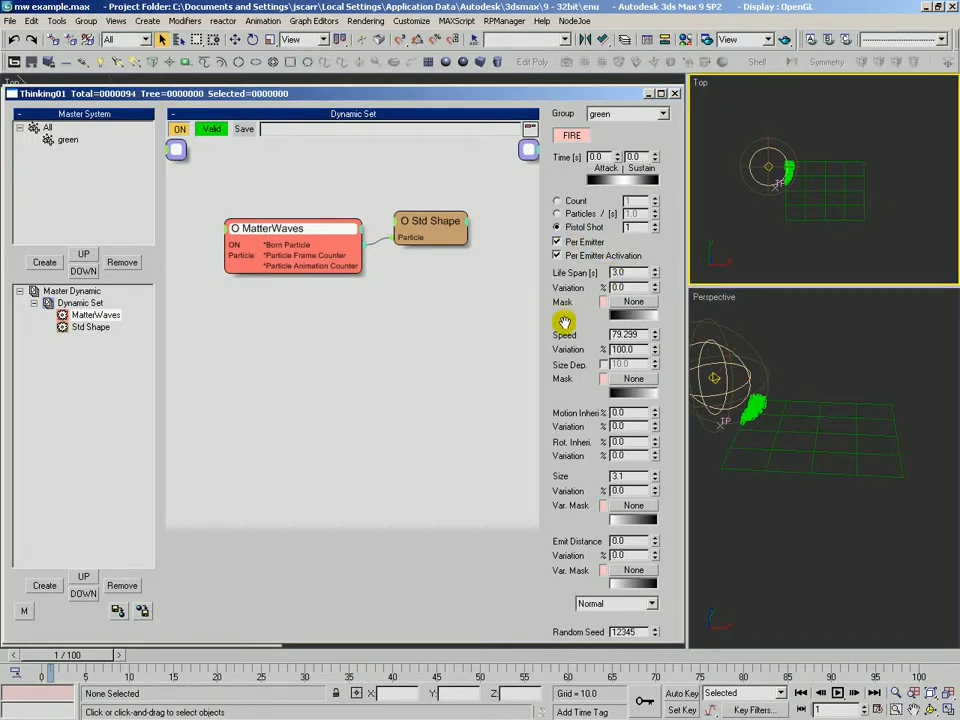
pyautogui.hotkey('alt', 'z')
pyautogui.moveTo(768, 422); pyautogui.dragTo(760, 393)
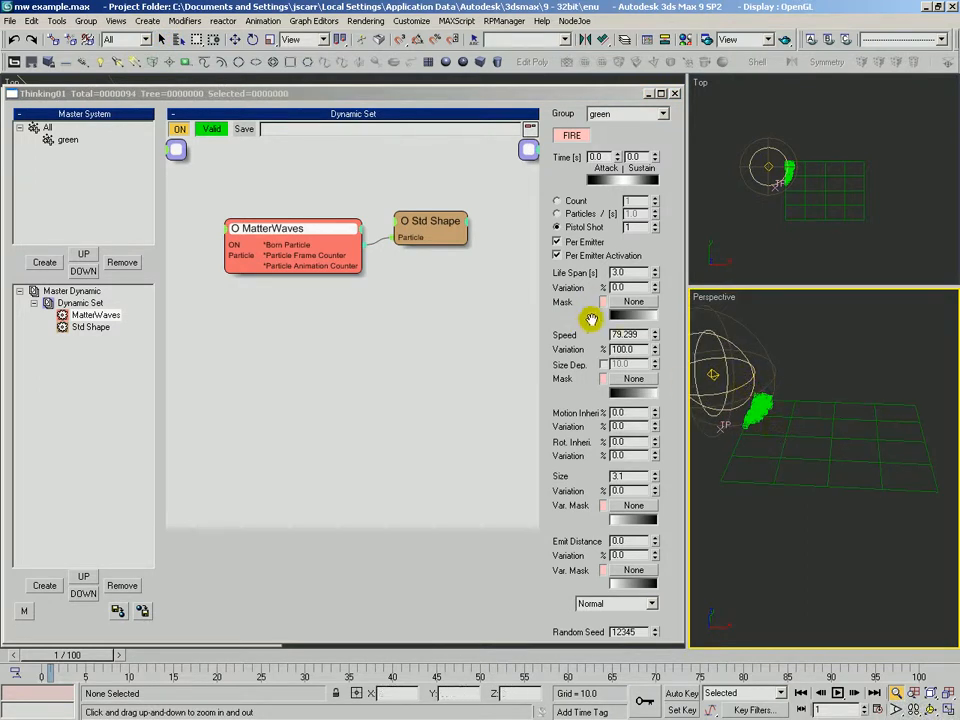
# - Assign the blurred.jpg map as an instance to the Var. Mask of the MatterWaves Size setting
pyautogui.scroll(-2, 590, 310)
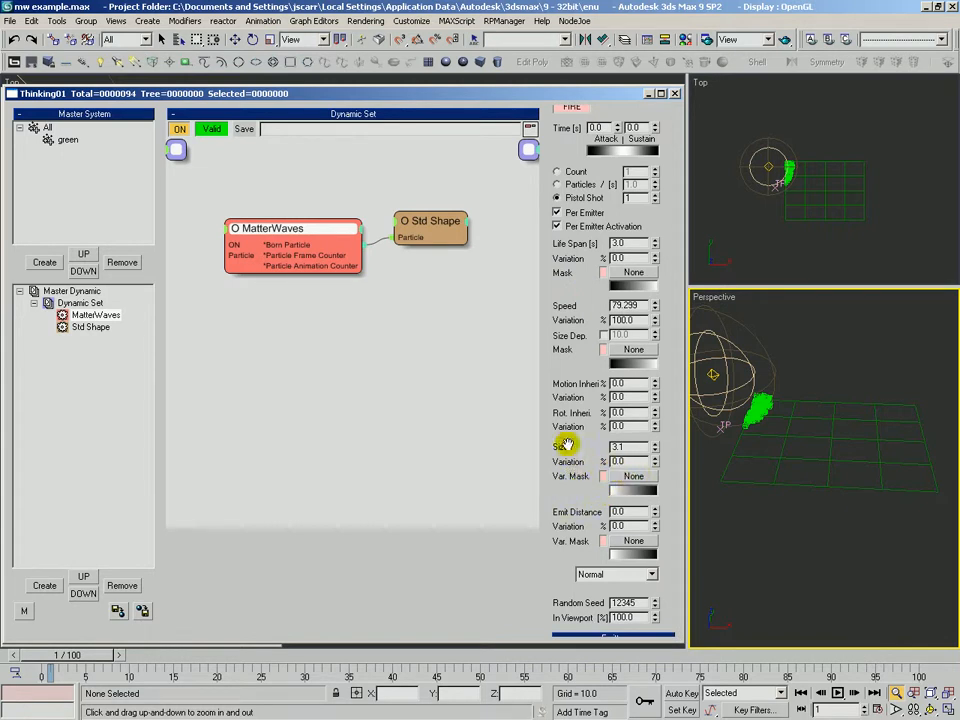
pyautogui.press('m')
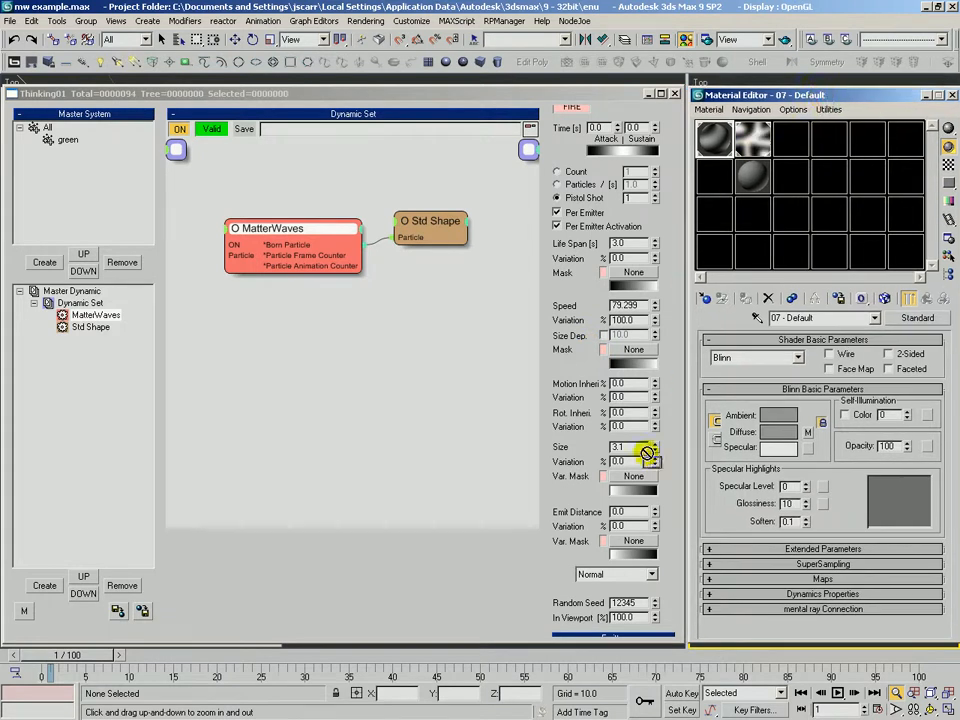
pyautogui.moveTo(627, 479); pyautogui.dragTo(627, 479)
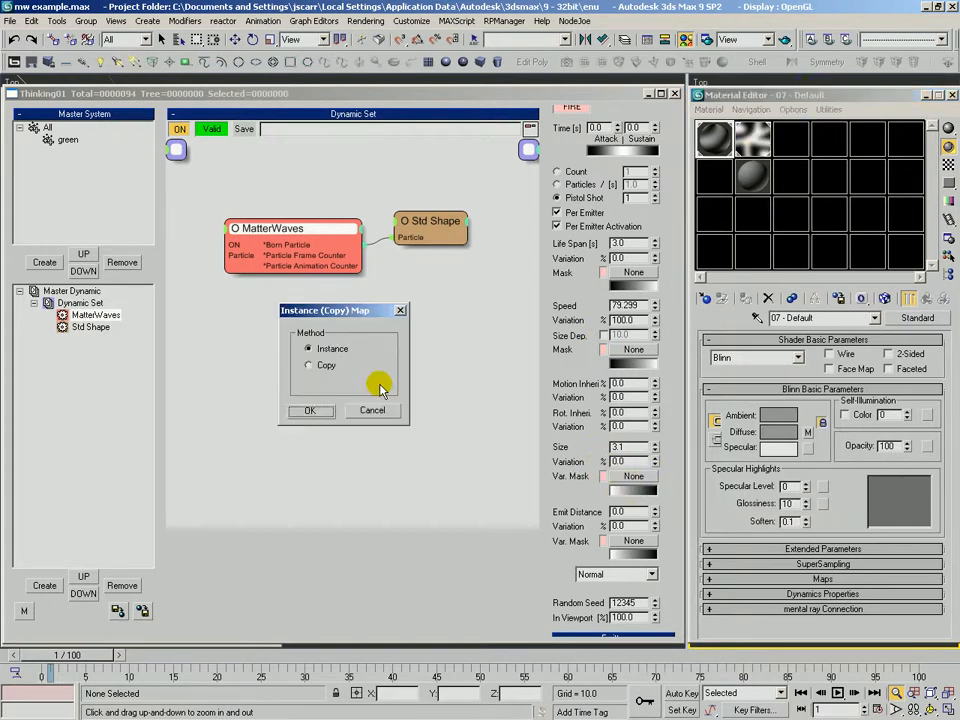
pyautogui.click(317, 407)
pyautogui.click(952, 95)
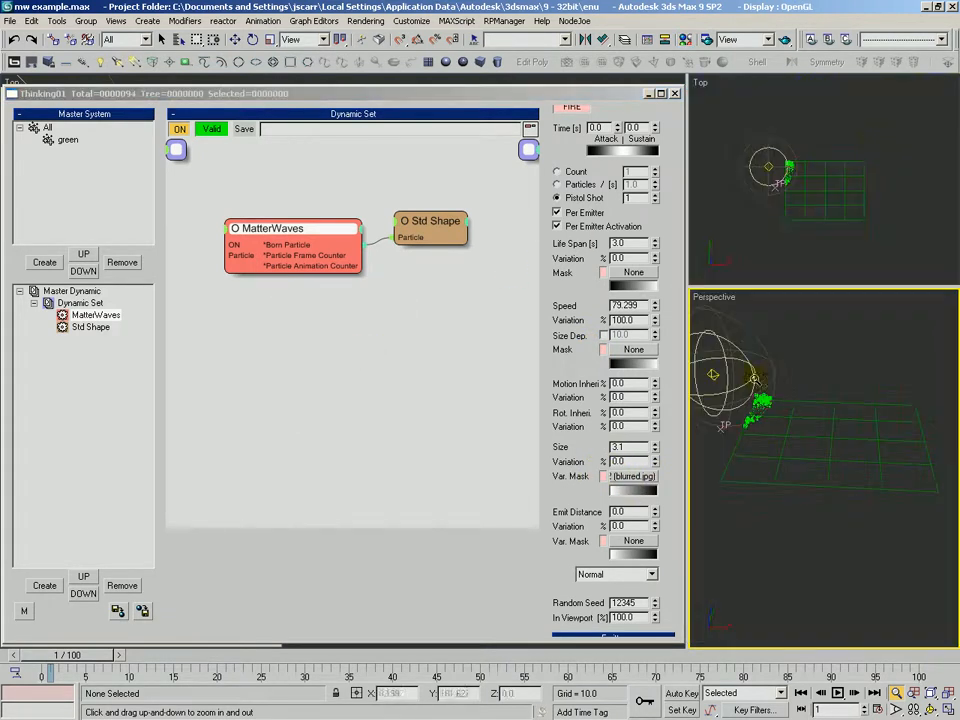
# - Shade the Perspective view and display the 07 - Default material's map on the plane
pyautogui.press('F3')
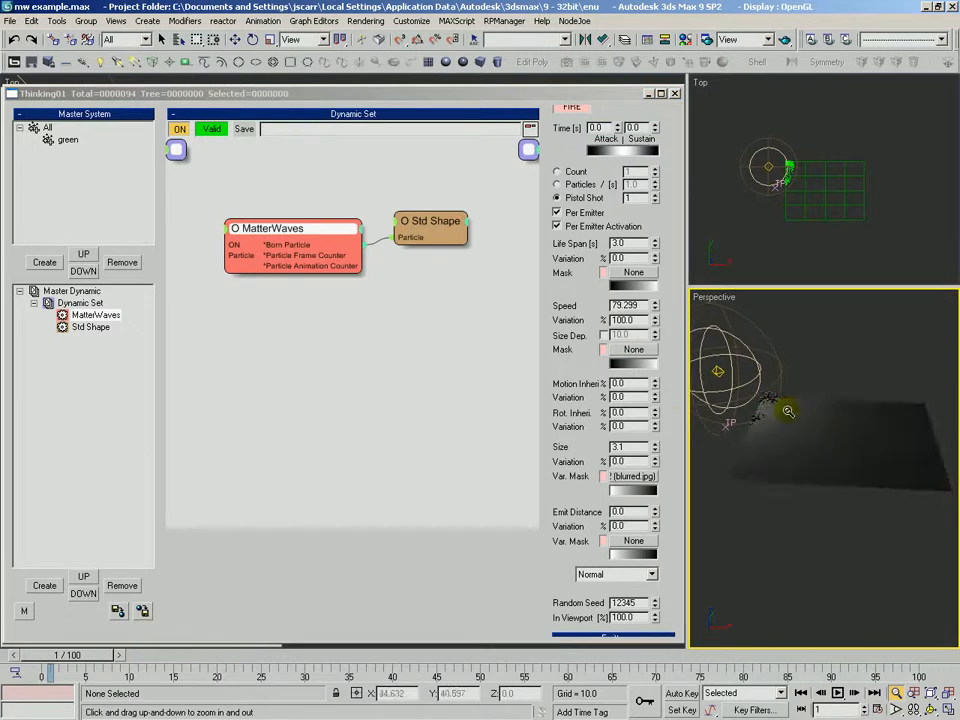
pyautogui.press('m')
pyautogui.click(884, 298)
pyautogui.click(952, 96)
pyautogui.moveTo(740, 382); pyautogui.dragTo(765, 418)
pyautogui.hotkey('ctrl', 'r')
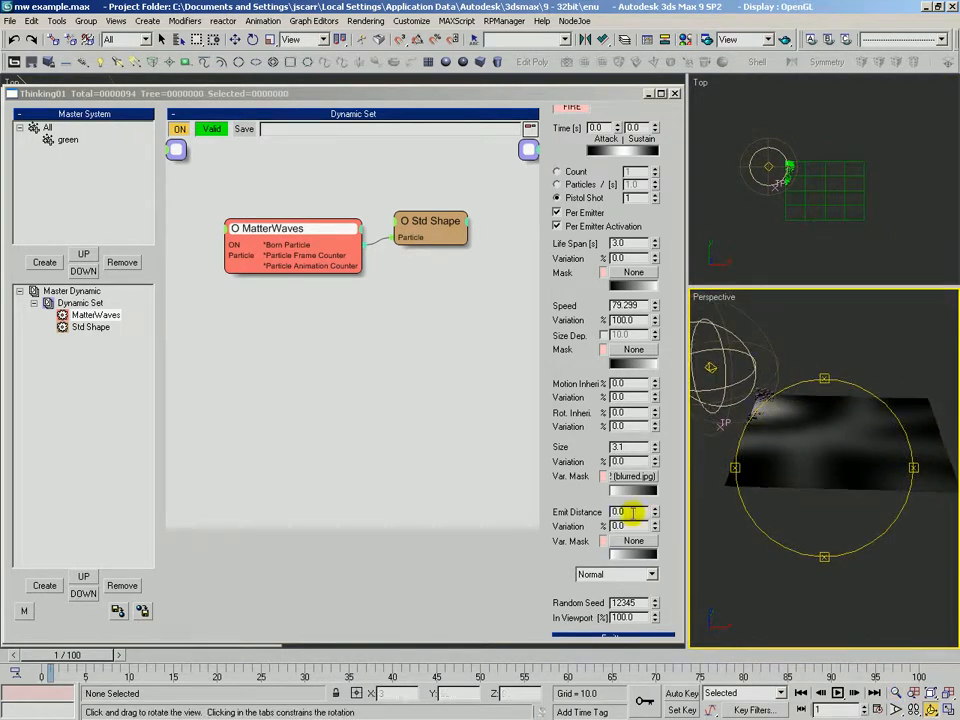
# - Advance the animation to frame 8 and compare the particle sizes with the light and dark areas of the plane's map
pyautogui.moveTo(86, 656); pyautogui.dragTo(145, 663)
pyautogui.moveTo(806, 445); pyautogui.dragTo(797, 387)
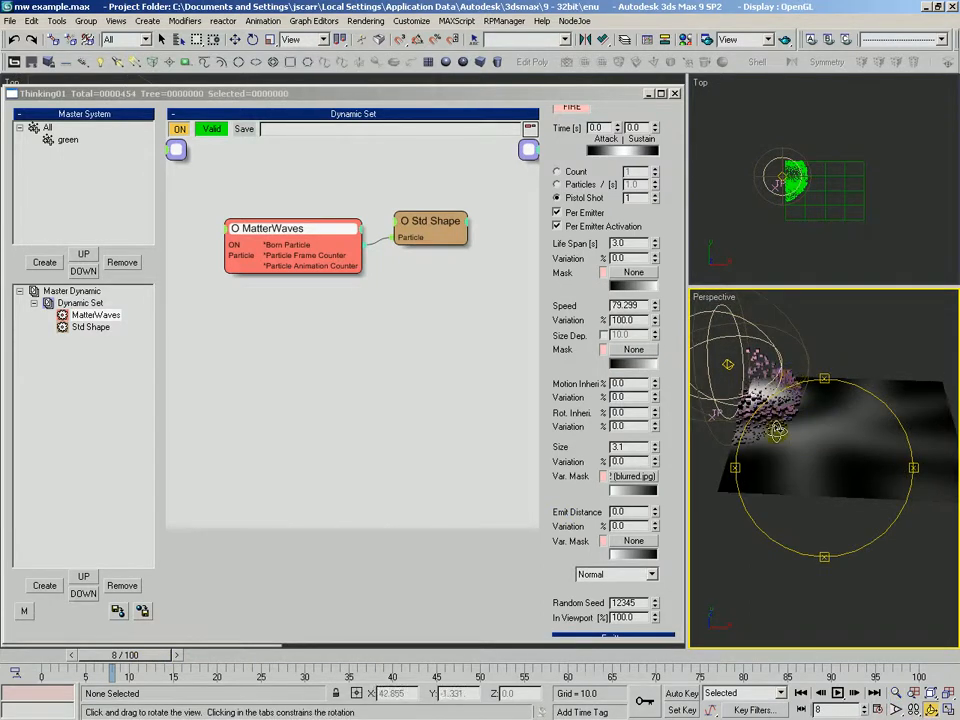
pyautogui.moveTo(784, 410)
pyautogui.mouseDown()
pyautogui.moveTo(795, 452)
pyautogui.moveTo(772, 404)
pyautogui.mouseUp()
pyautogui.hotkey('alt', 'z')
pyautogui.moveTo(587, 364); pyautogui.dragTo(583, 345)
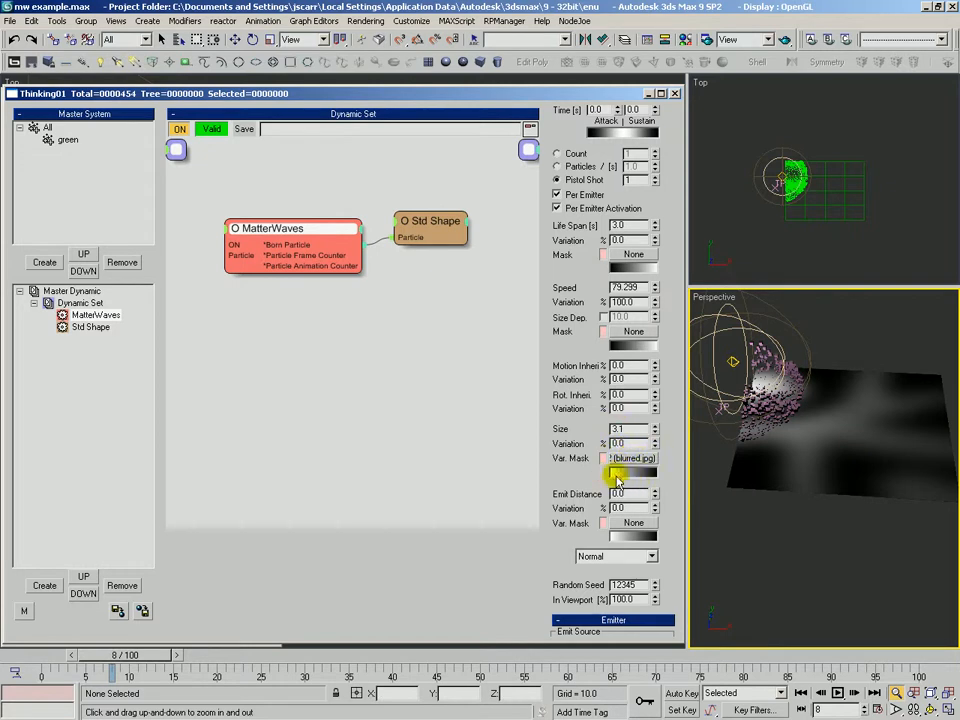
pyautogui.moveTo(768, 408); pyautogui.dragTo(733, 385)
pyautogui.hotkey('ctrl', 'r')
# - Set the MatterWaves particle Size to 3 and advance through frame 15 to frame 23 to examine the masked particles
pyautogui.doubleClick(617, 429)
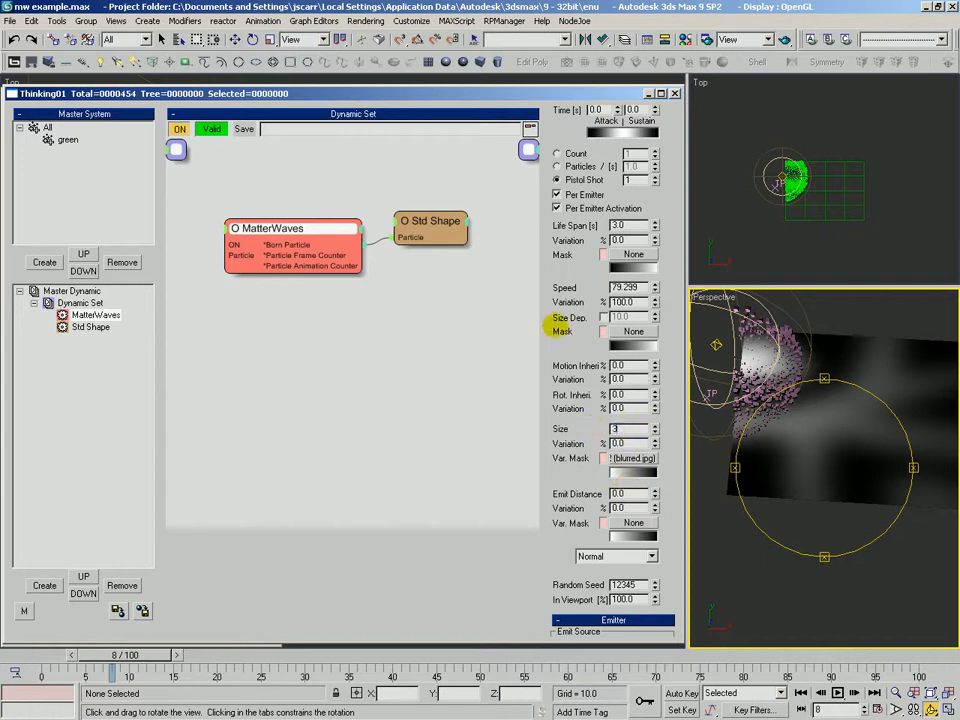
pyautogui.moveTo(195, 659); pyautogui.dragTo(215, 686)
pyautogui.keyDown('alt'); pyautogui.moveTo(730, 464); pyautogui.dragTo(803, 396, button='middle'); pyautogui.keyUp('alt')
pyautogui.keyDown('alt'); pyautogui.moveTo(803, 396); pyautogui.dragTo(792, 412, button='middle'); pyautogui.keyUp('alt')
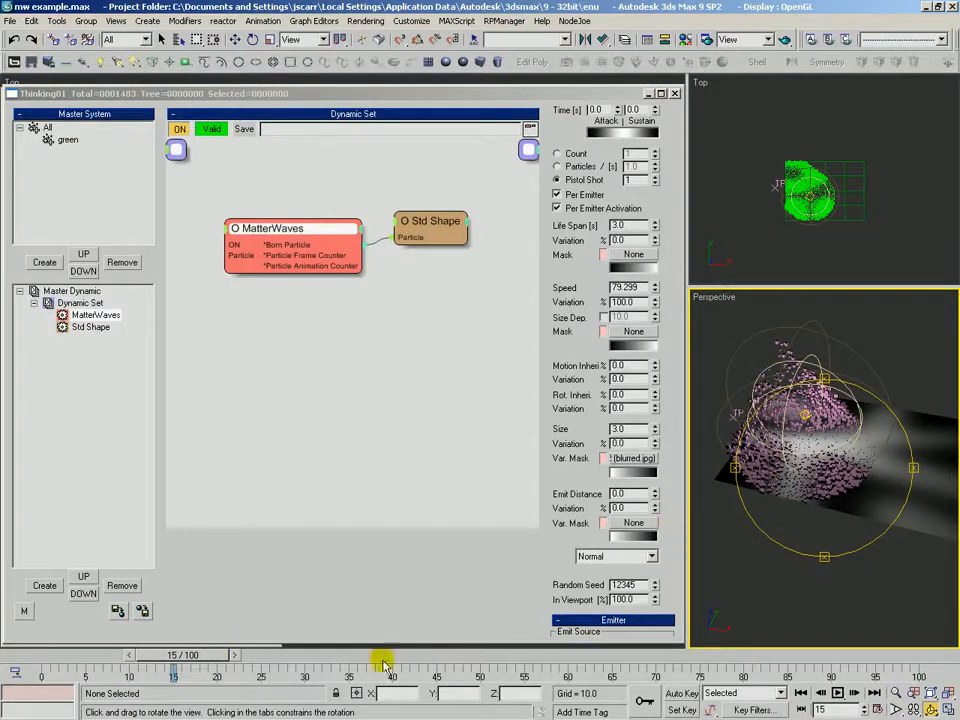
pyautogui.moveTo(215, 662); pyautogui.dragTo(285, 660)
pyautogui.keyDown('ctrl'); pyautogui.keyDown('alt'); pyautogui.moveTo(780, 438); pyautogui.dragTo(784, 407, button='middle'); pyautogui.keyUp('alt'); pyautogui.keyUp('ctrl')
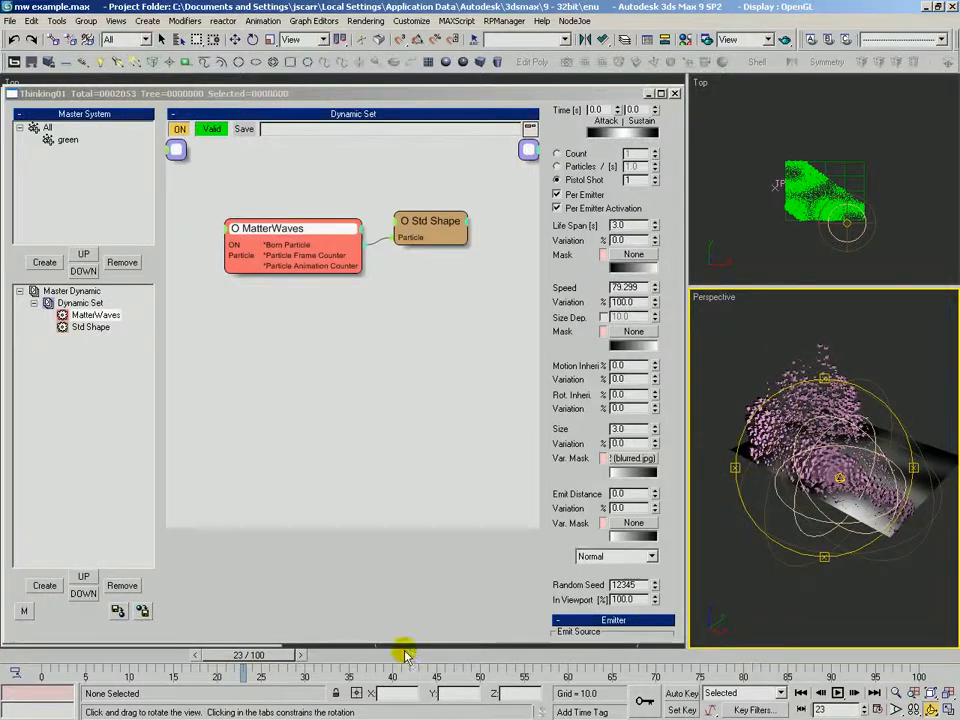
# - Return the animation to frame 7 and examine the particles near the light at an angle
pyautogui.moveTo(273, 657); pyautogui.dragTo(140, 677)
pyautogui.hotkey('ctrl', 'r')
pyautogui.moveTo(788, 446); pyautogui.dragTo(762, 430)
pyautogui.hotkey('alt', 'z')
# - Clear the map from the Size Var. Mask and set the MatterWaves particle Size to 2
pyautogui.moveTo(562, 575); pyautogui.dragTo(588, 428)
pyautogui.moveTo(568, 269); pyautogui.dragTo(566, 312)
pyautogui.rightClick(622, 305)
pyautogui.click(640, 323)
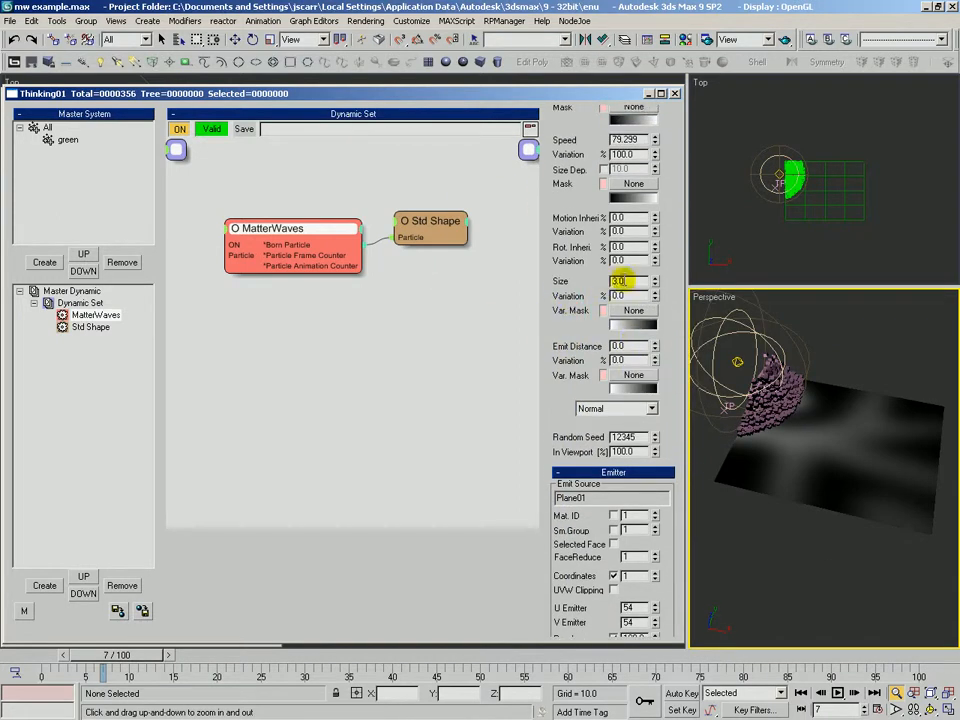
pyautogui.write('2')
pyautogui.press('Tab')
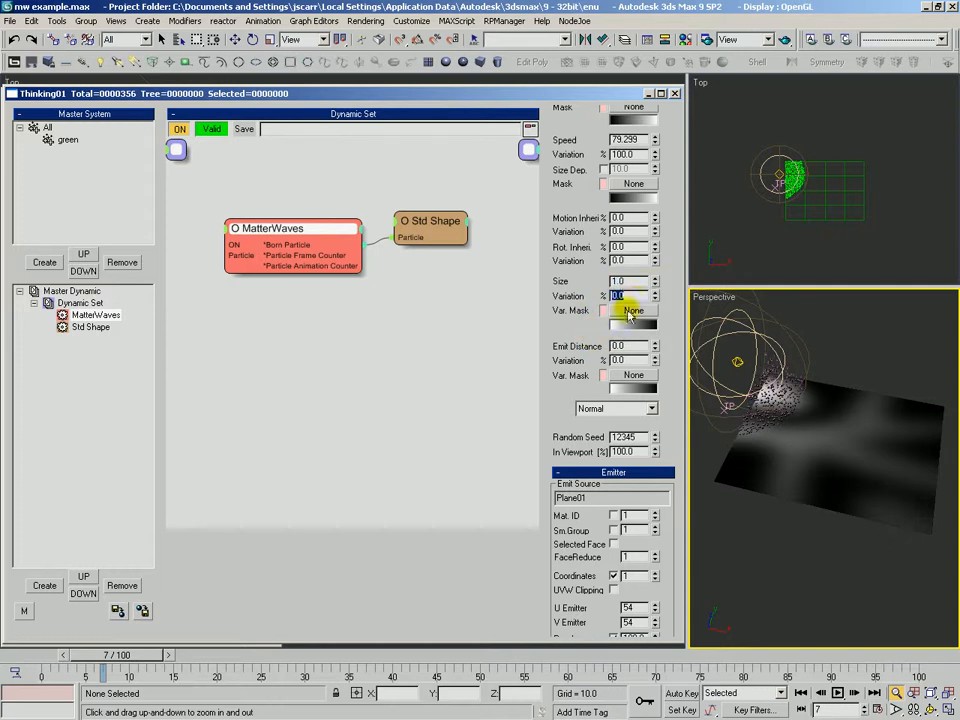
# - Try a MatterWaves particle Speed of 0 and settle on 100 with a Variation of 20%
pyautogui.moveTo(588, 275); pyautogui.dragTo(574, 426)
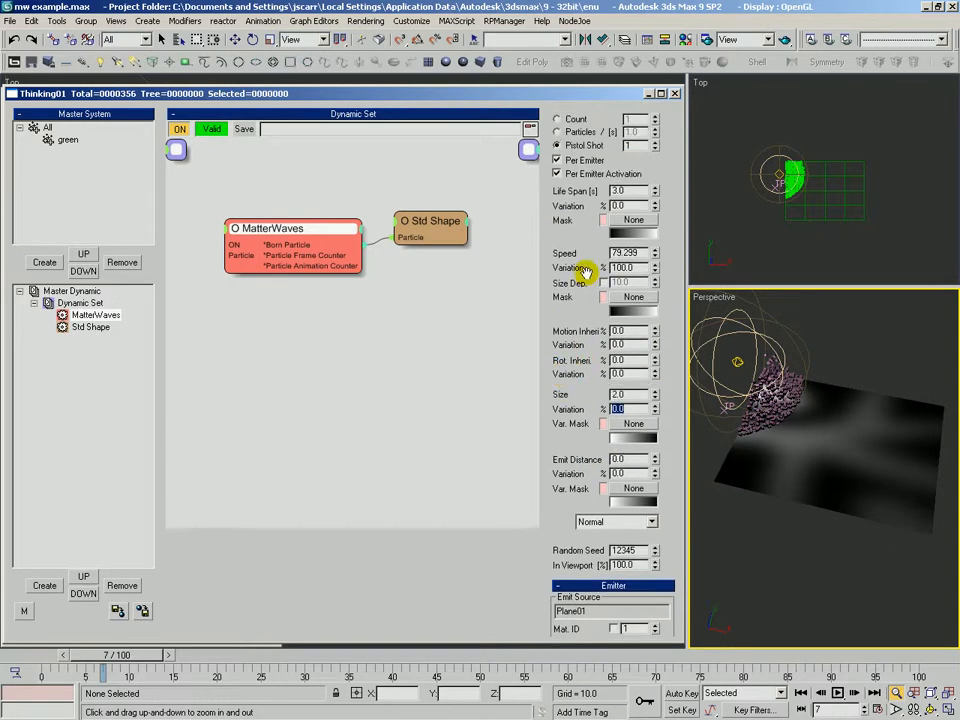
pyautogui.doubleClick(630, 253)
pyautogui.write('0')
pyautogui.press('Return')
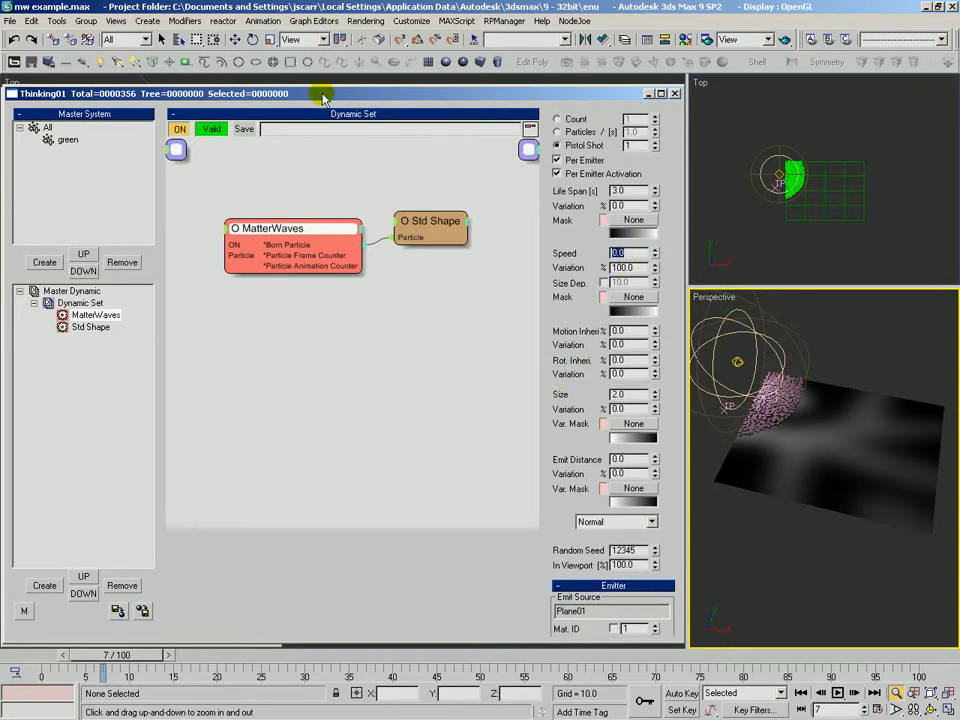
pyautogui.moveTo(566, 308); pyautogui.dragTo(575, 299)
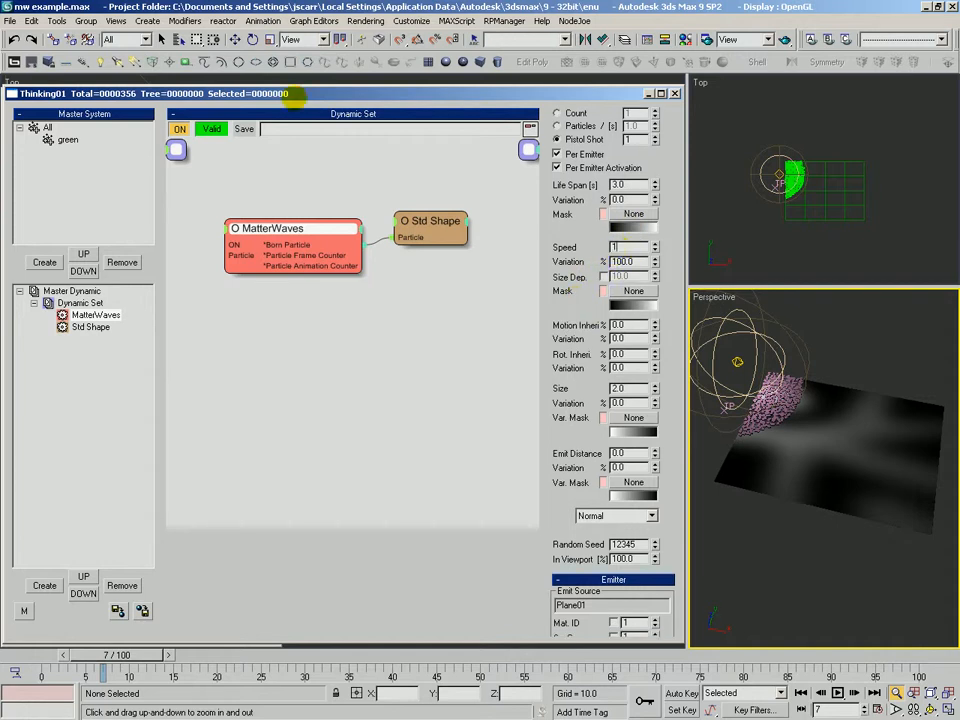
pyautogui.write('100')
pyautogui.press('Return')
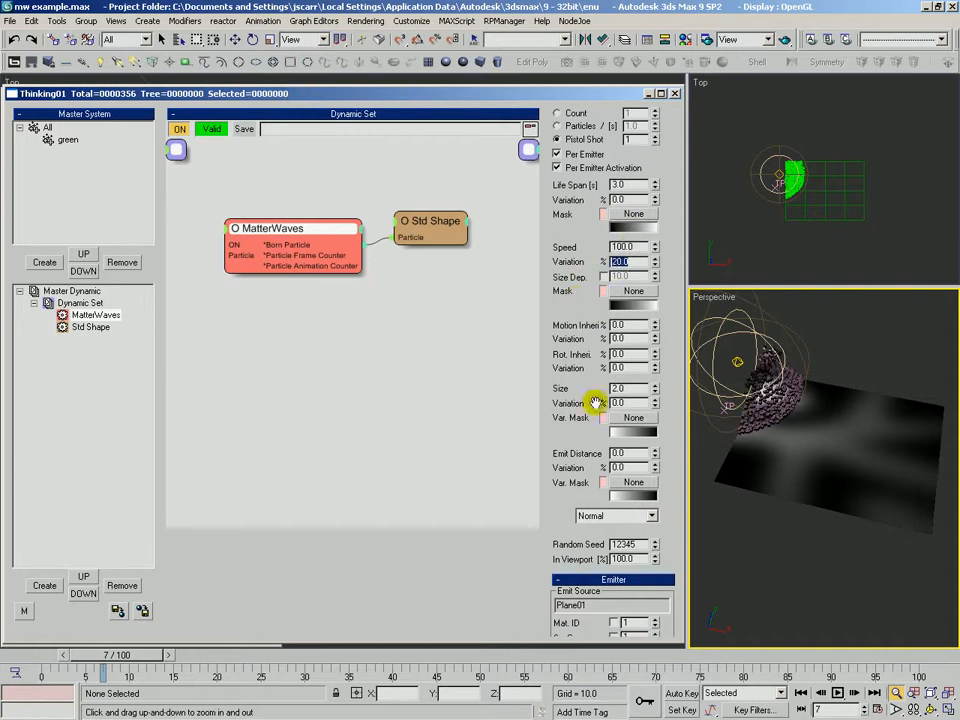
# - Delete the omni light that triggers the particle emission
pyautogui.scroll(-10, 604, 244)
pyautogui.moveTo(662, 405); pyautogui.dragTo(660, 386)
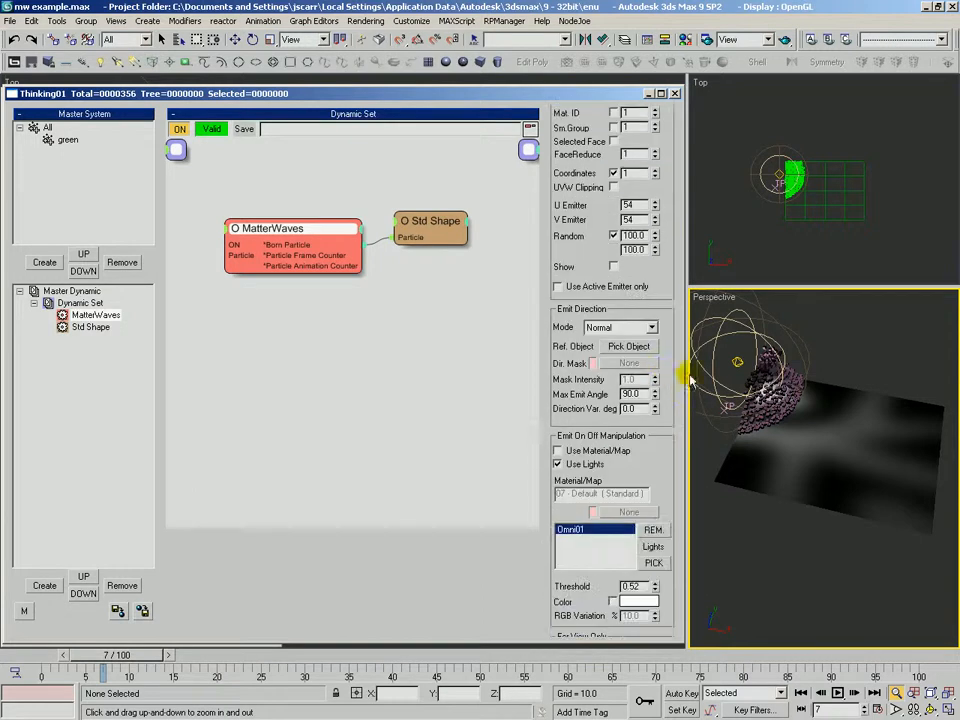
pyautogui.moveTo(736, 350); pyautogui.dragTo(738, 359)
pyautogui.rightClick(739, 359)
pyautogui.rightClick(740, 356)
pyautogui.click(737, 358)
pyautogui.press('Delete')
# - Turn off Use Lights in the MatterWaves settings and examine the particles above the whole plane from a low angle at frame 7
pyautogui.moveTo(631, 474); pyautogui.dragTo(587, 420)
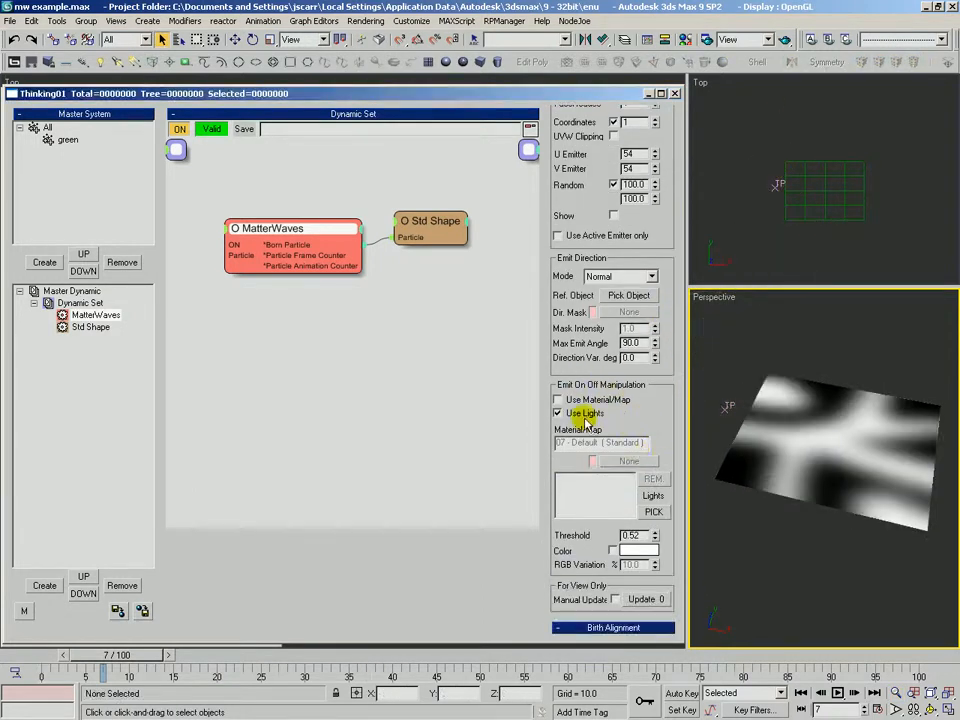
pyautogui.moveTo(117, 656)
pyautogui.mouseDown()
pyautogui.moveTo(79, 656)
pyautogui.moveTo(180, 656)
pyautogui.moveTo(117, 656)
pyautogui.mouseUp()
pyautogui.hotkey('ctrl', 'r')
pyautogui.moveTo(800, 445)
pyautogui.mouseDown()
pyautogui.moveTo(836, 388)
pyautogui.moveTo(816, 438)
pyautogui.mouseUp()
pyautogui.hotkey('alt', 'z')
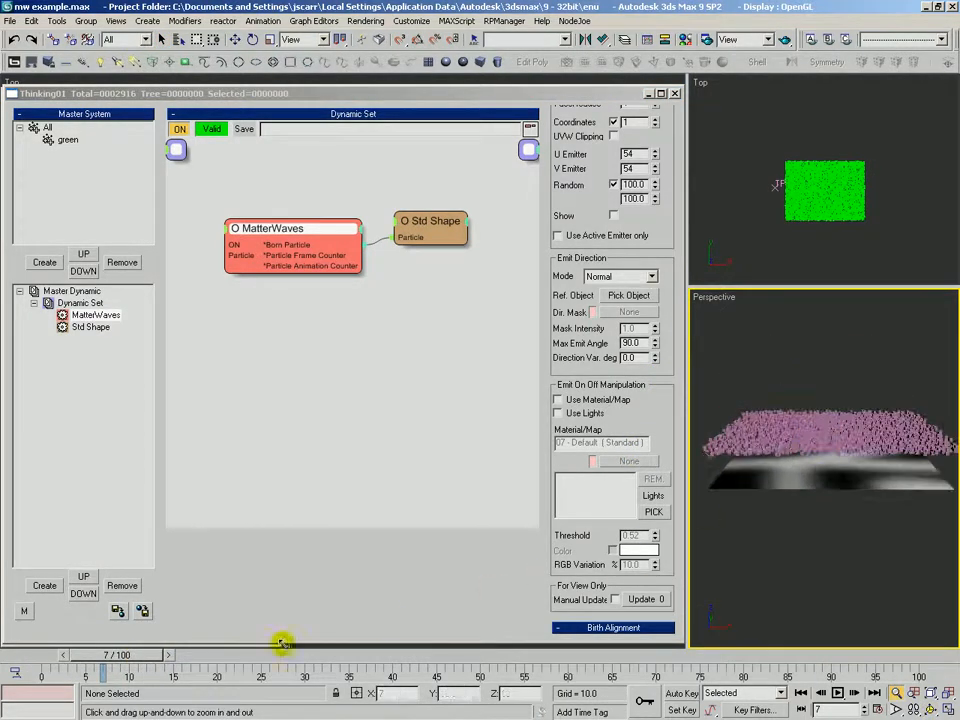
pyautogui.moveTo(120, 656)
pyautogui.mouseDown()
pyautogui.moveTo(62, 656)
pyautogui.moveTo(117, 656)
pyautogui.mouseUp()
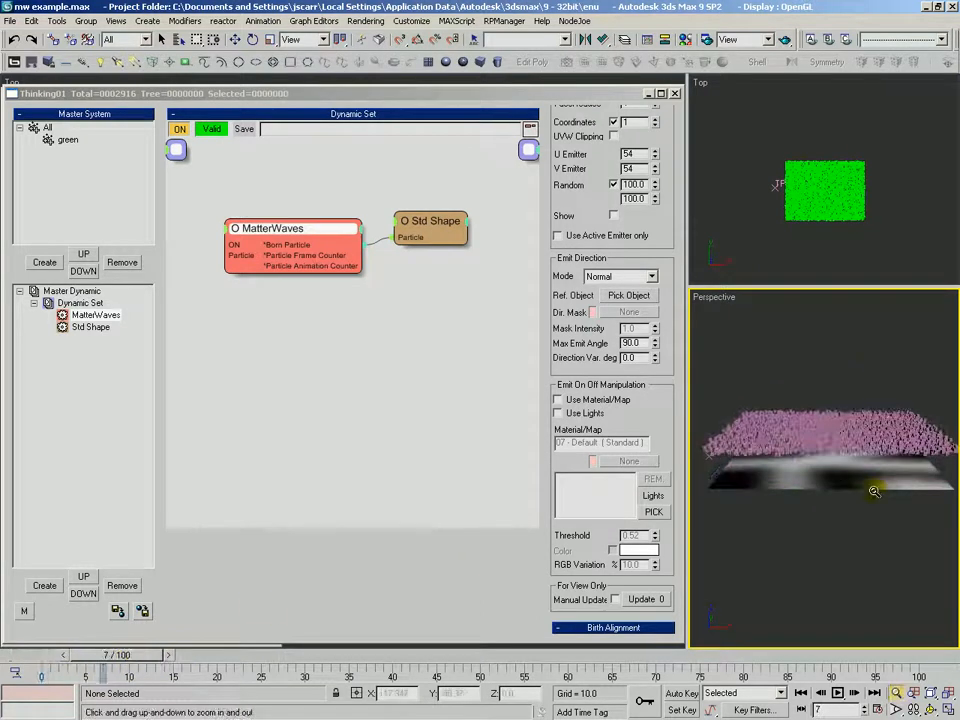
# - Delete the emitter plane and switch the shaded viewport to a Top view of the particles
pyautogui.rightClick(805, 474)
pyautogui.click(792, 477)
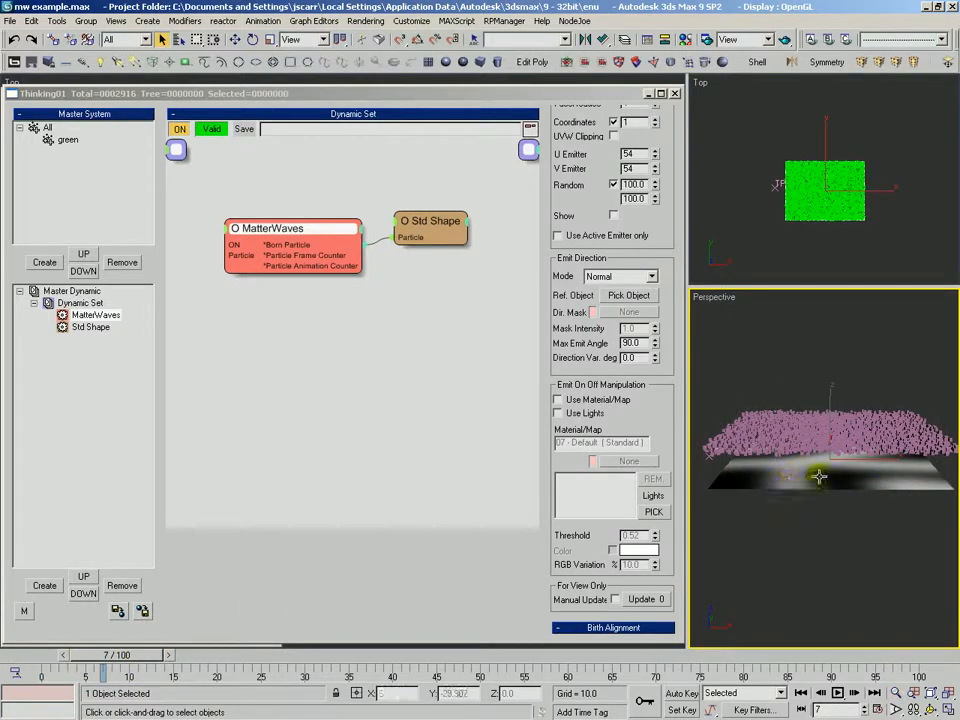
pyautogui.press('Delete')
pyautogui.press('t')
pyautogui.press('z')
pyautogui.hotkey('alt', 'z')
pyautogui.moveTo(781, 420); pyautogui.dragTo(777, 447)
pyautogui.moveTo(777, 447); pyautogui.dragTo(689, 201, button='middle')
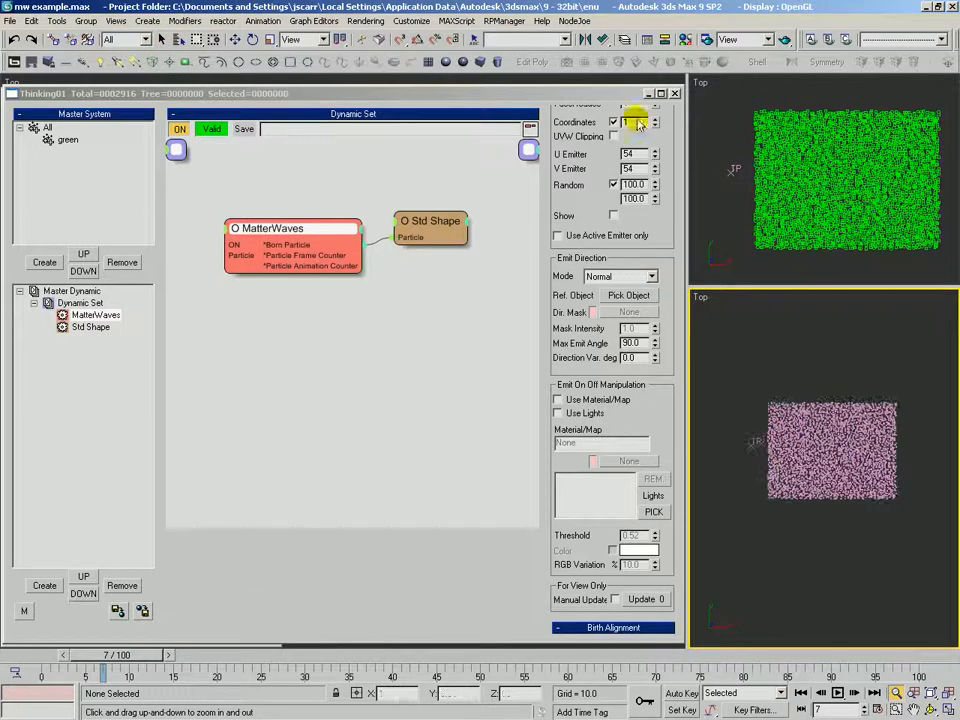
# - Draw a sphere over the particle sheet in the Top view and show it in a Front view
pyautogui.click(447, 64)
pyautogui.moveTo(821, 430); pyautogui.dragTo(860, 448)
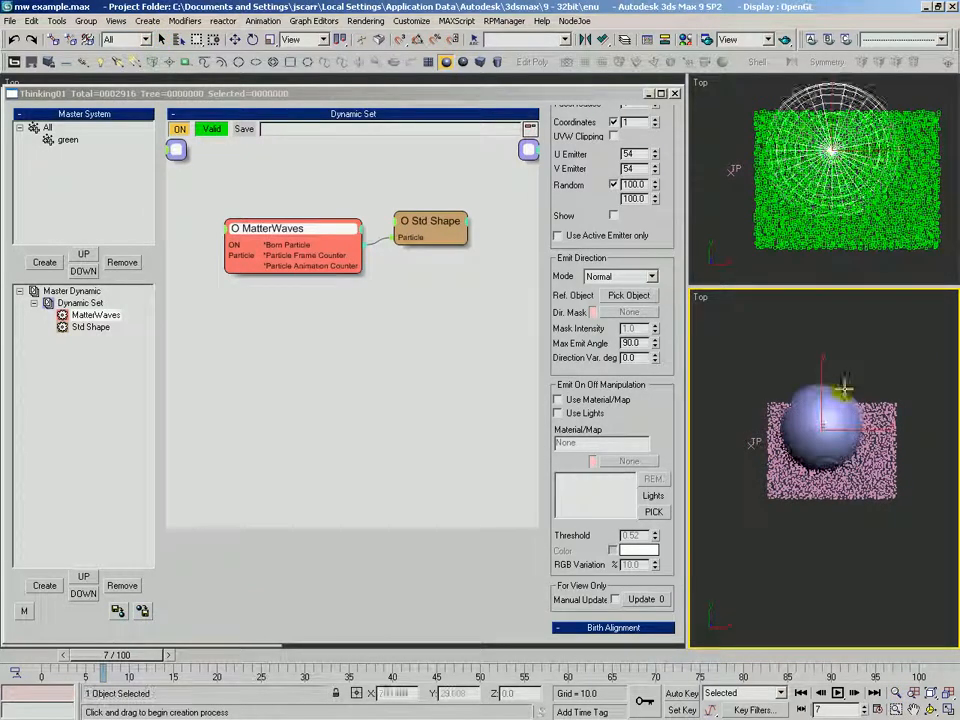
pyautogui.press('f')
pyautogui.hotkey('alt', 'z')
pyautogui.moveTo(751, 427); pyautogui.dragTo(700, 478)
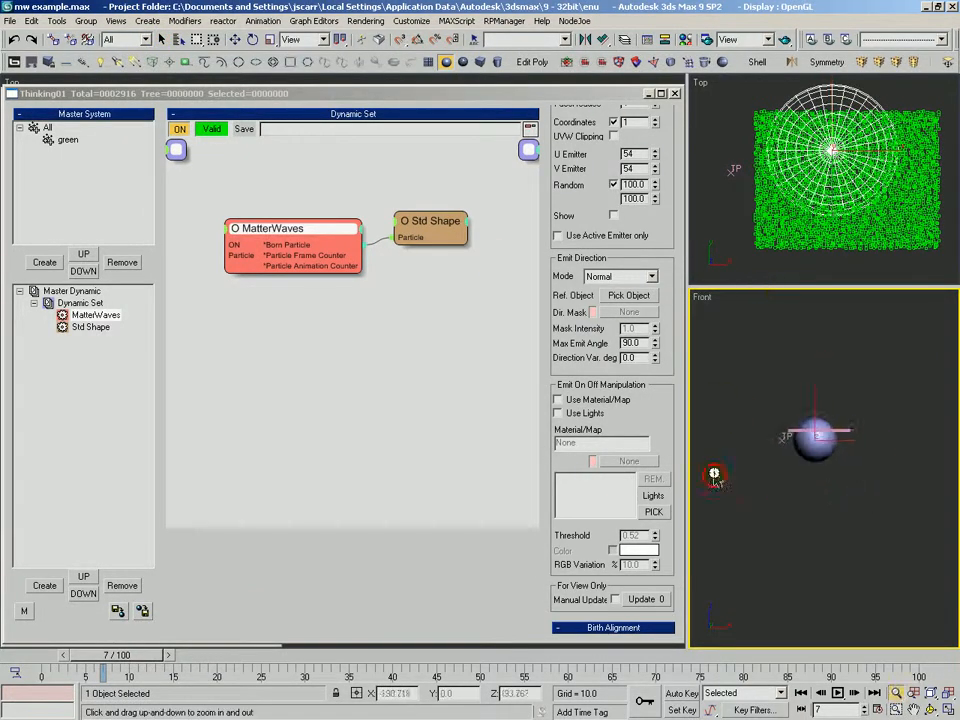
# - Pick the sphere as the MatterWaves object-based emitter and show it at an angle
pyautogui.scroll(15, 607, 206)
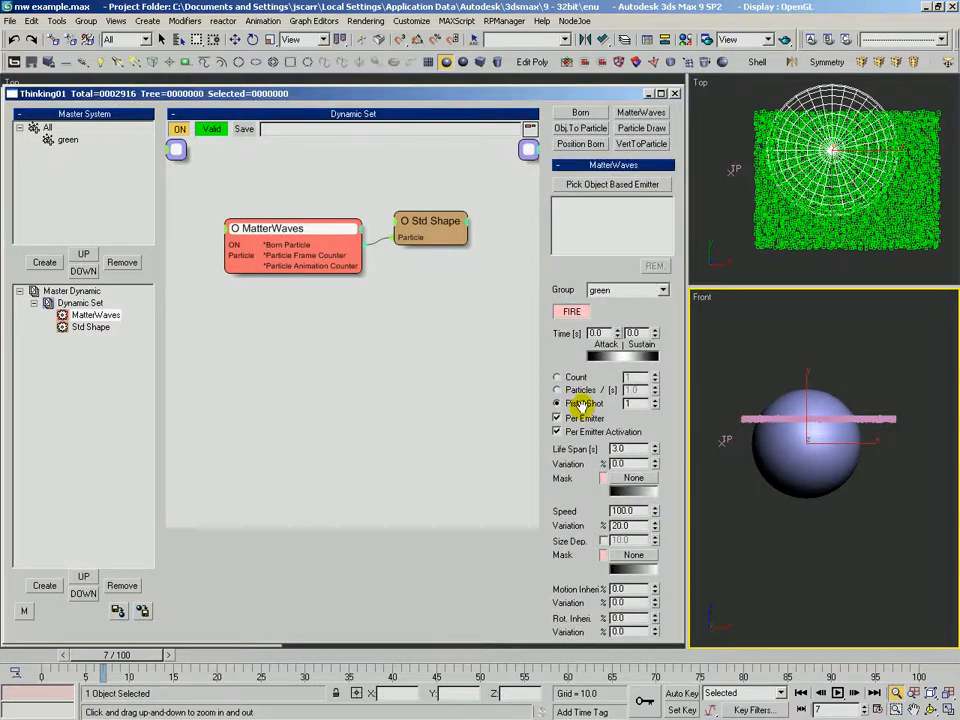
pyautogui.click(605, 242)
pyautogui.click(794, 441)
pyautogui.hotkey('alt', 'z')
pyautogui.moveTo(779, 380)
pyautogui.mouseDown()
pyautogui.moveTo(782, 395)
pyautogui.moveTo(784, 385)
pyautogui.mouseUp()
pyautogui.hotkey('ctrl', 'r')
pyautogui.moveTo(786, 388); pyautogui.dragTo(792, 415)
pyautogui.hotkey('alt', 'z')
pyautogui.moveTo(788, 418); pyautogui.dragTo(825, 379)
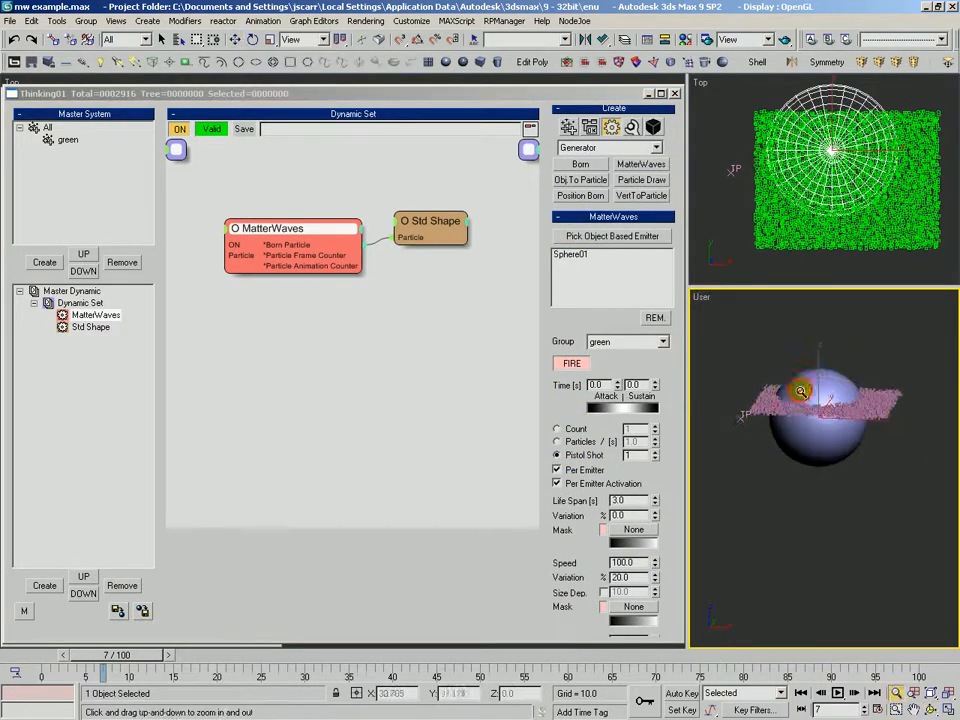
# - Move the animation from frame 0 to frame 11 and examine the particles leaving the sphere's surface
pyautogui.moveTo(78, 656); pyautogui.dragTo(20, 656)
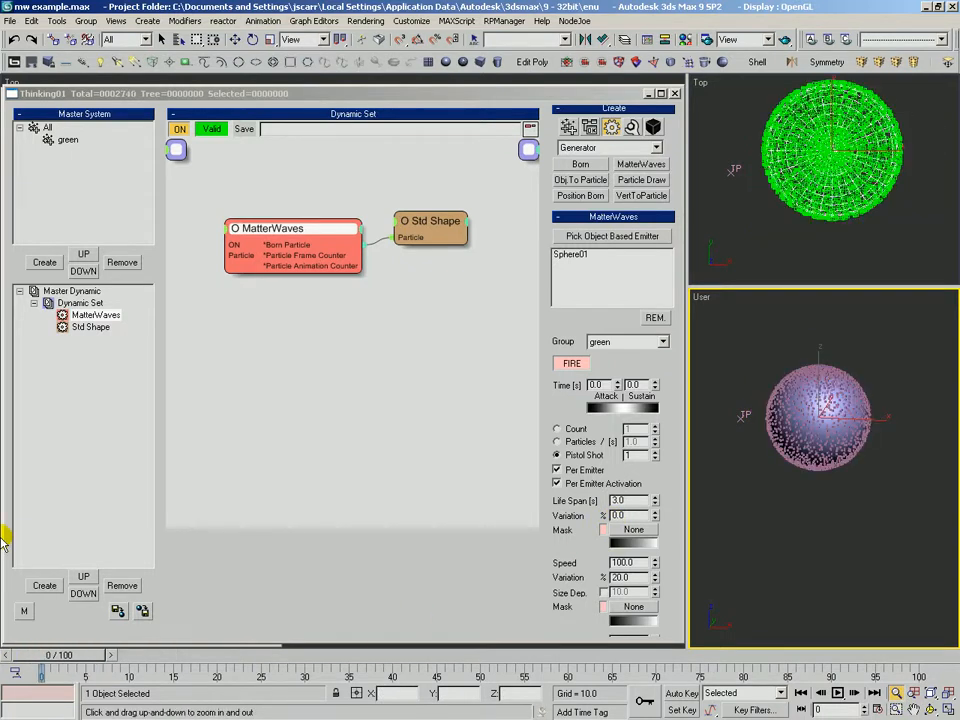
pyautogui.scroll(2, 846, 420)
pyautogui.moveTo(38, 664); pyautogui.dragTo(130, 660)
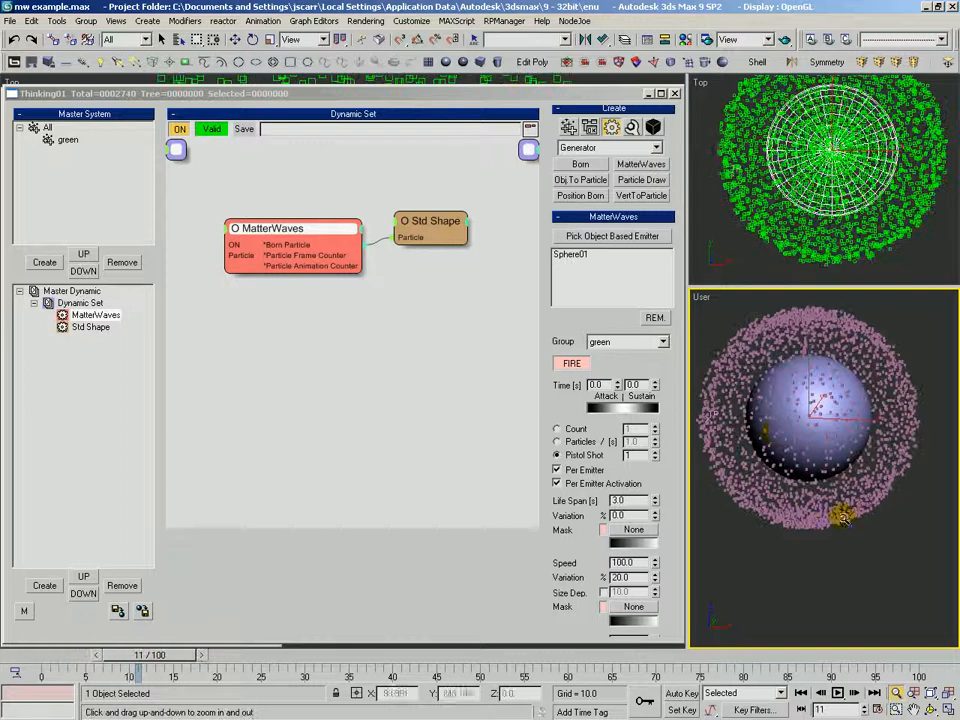
pyautogui.hotkey('ctrl', 'r')
pyautogui.moveTo(784, 446)
pyautogui.mouseDown()
pyautogui.moveTo(765, 455)
pyautogui.moveTo(777, 442)
pyautogui.mouseUp()
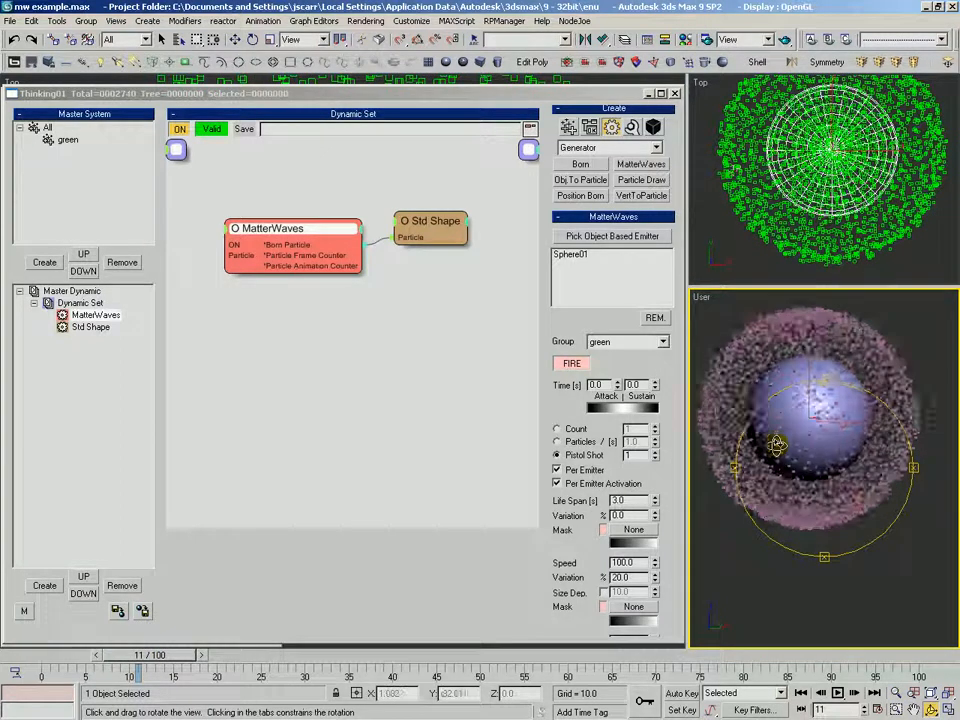
pyautogui.keyDown('alt'); pyautogui.moveTo(777, 442); pyautogui.dragTo(795, 401, button='middle'); pyautogui.keyUp('alt')
# - Examine the MatterWaves emitter and emission settings and the available Emit Direction modes, keeping the Normal mode
pyautogui.scroll(-3, 795, 401)
pyautogui.moveTo(568, 414); pyautogui.dragTo(612, 269)
pyautogui.moveTo(659, 561); pyautogui.dragTo(656, 492)
pyautogui.scroll(3, 656, 495)
pyautogui.scroll(-10, 667, 423)
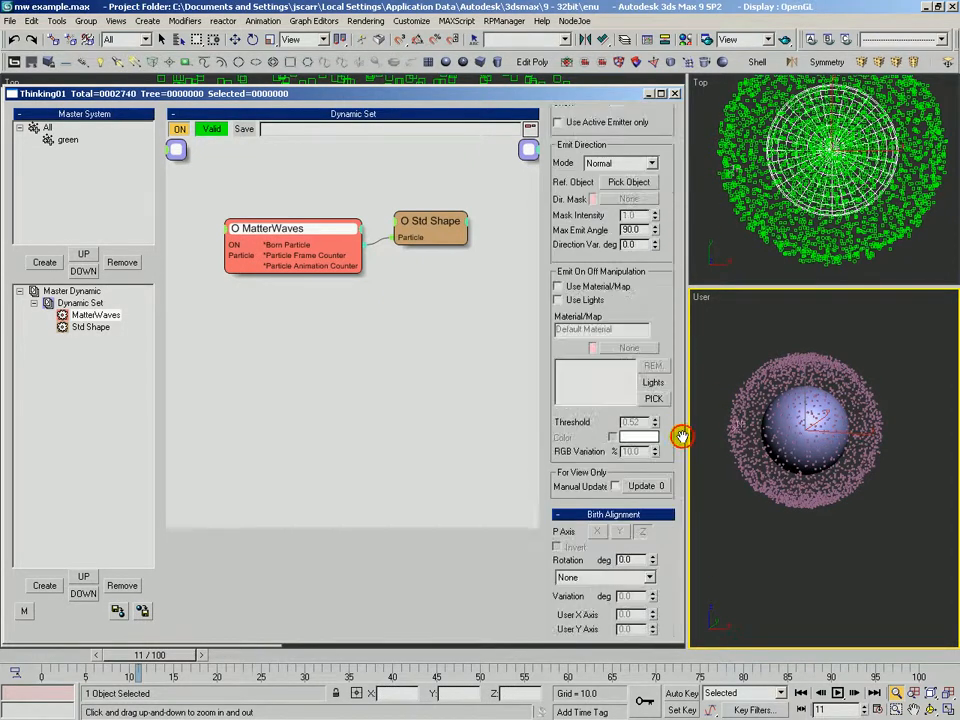
pyautogui.scroll(10, 669, 426)
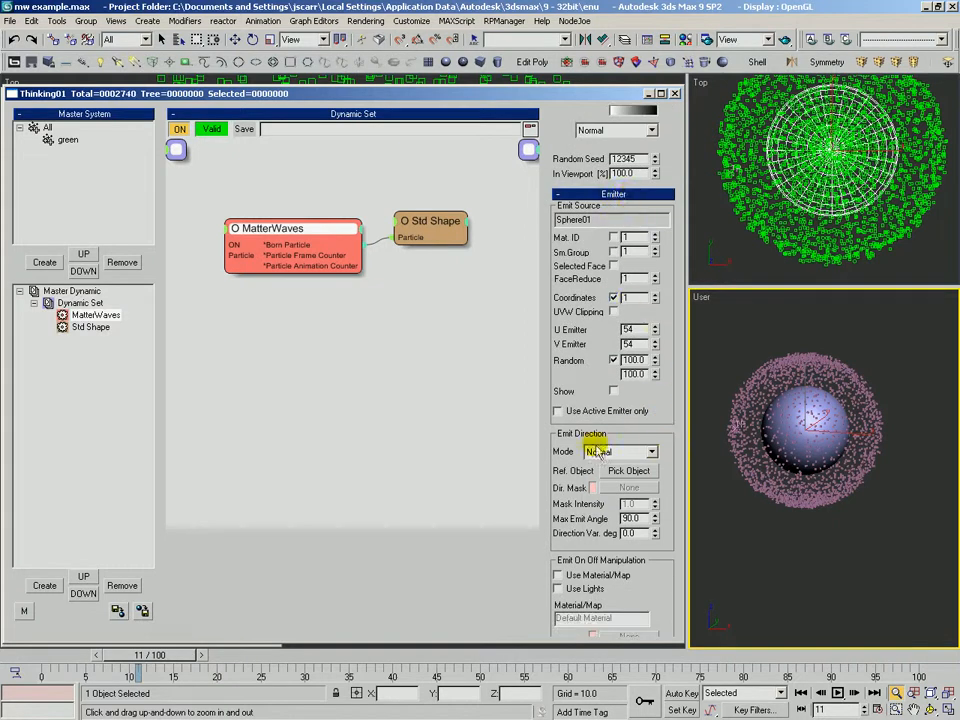
pyautogui.scroll(-2, 640, 447)
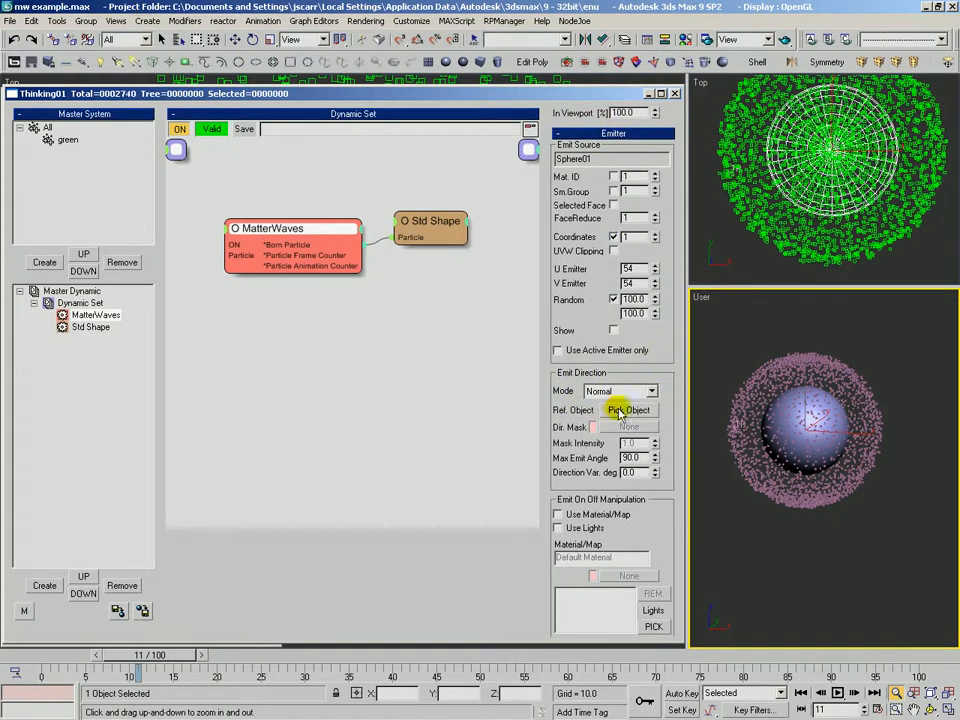
pyautogui.click(607, 397)
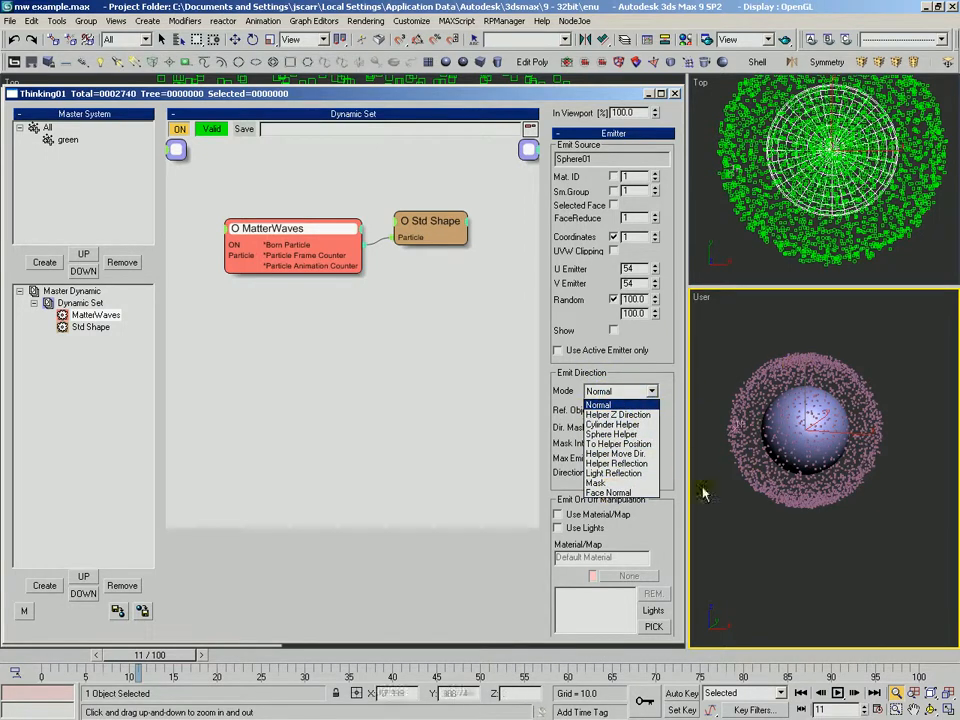
pyautogui.click(648, 405)
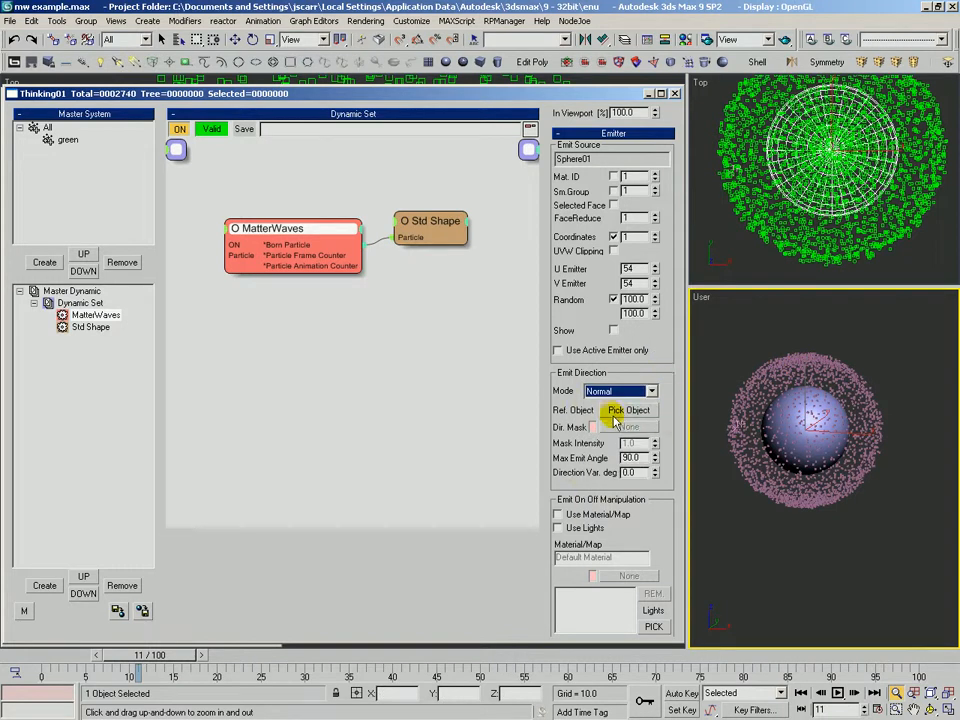
# - Set the Emit Direction variation to 60 degrees and move the animation to frame 3 to check the particle spread
pyautogui.scroll(-2, 558, 443)
pyautogui.moveTo(657, 440); pyautogui.dragTo(655, 418)
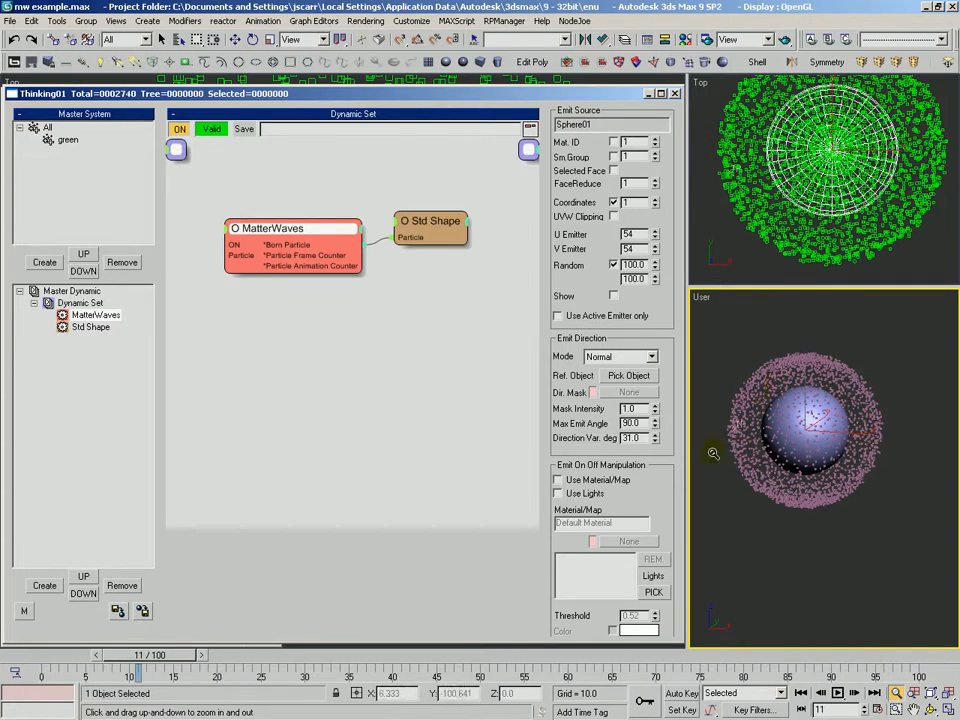
pyautogui.moveTo(135, 655); pyautogui.dragTo(114, 674)
pyautogui.scroll(4, 793, 428)
pyautogui.moveTo(656, 440); pyautogui.dragTo(657, 414)
pyautogui.moveTo(135, 655); pyautogui.dragTo(85, 657)
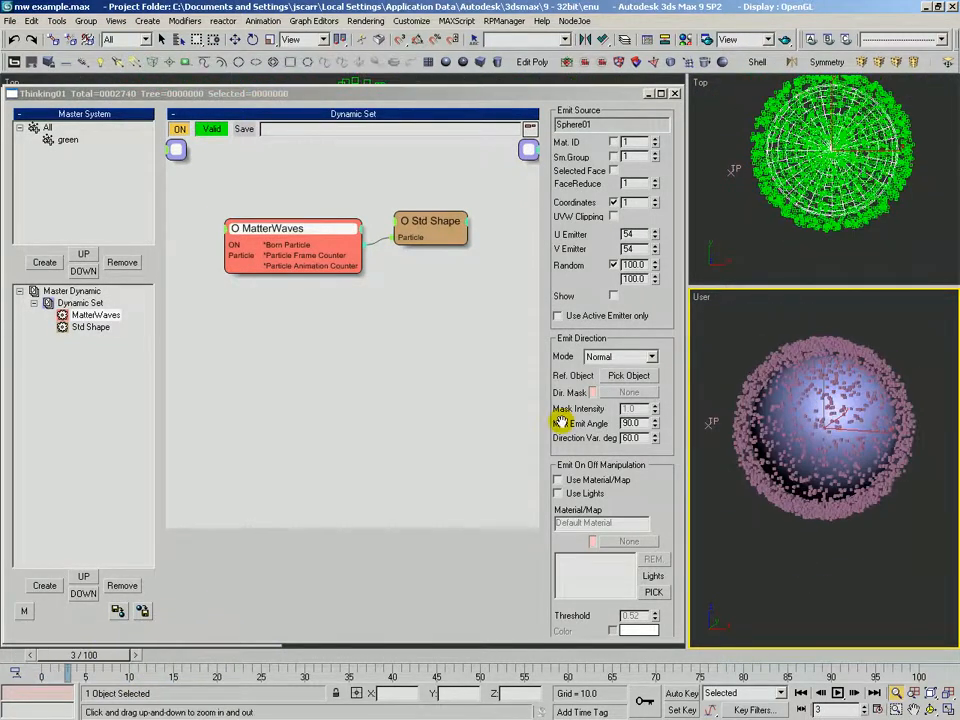
# - Turn off Per Emitter and Per Emitter Activation in the MatterWaves emission settings
pyautogui.scroll(-5, 666, 390)
pyautogui.moveTo(660, 401); pyautogui.dragTo(674, 343)
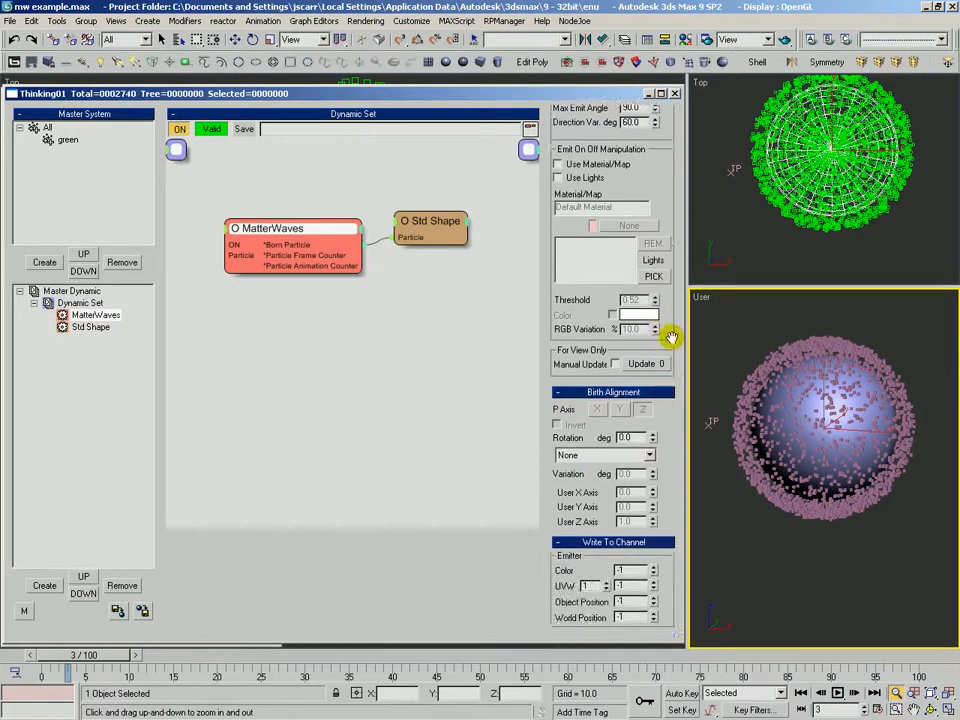
pyautogui.moveTo(811, 415); pyautogui.dragTo(833, 401)
pyautogui.hotkey('ctrl', 'r')
pyautogui.hotkey('alt', 'z')
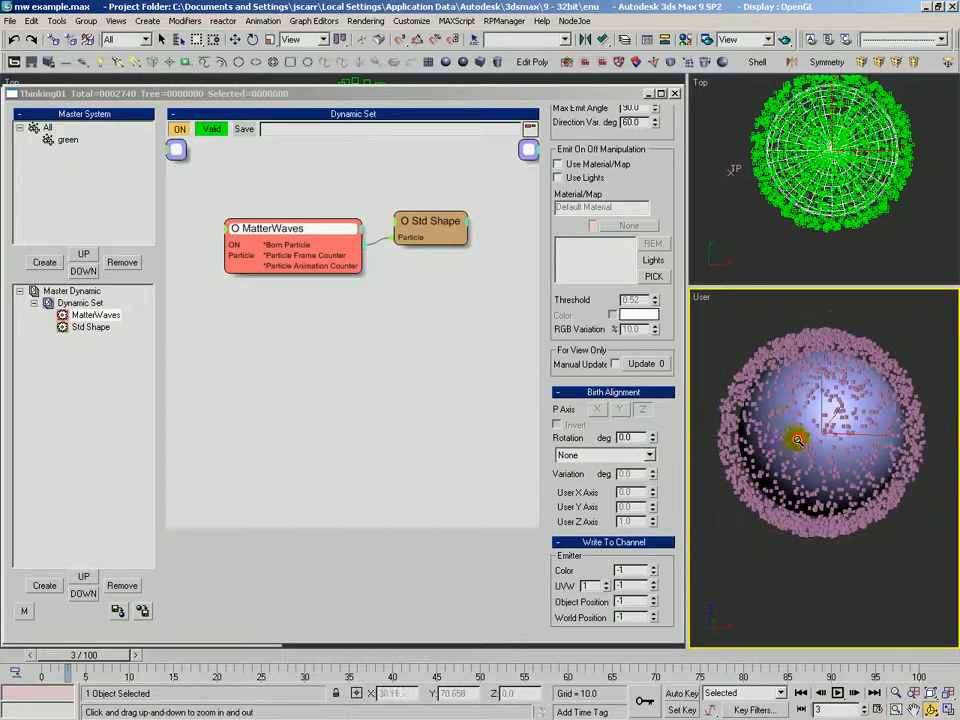
pyautogui.scroll(10, 643, 383)
pyautogui.scroll(8, 643, 383)
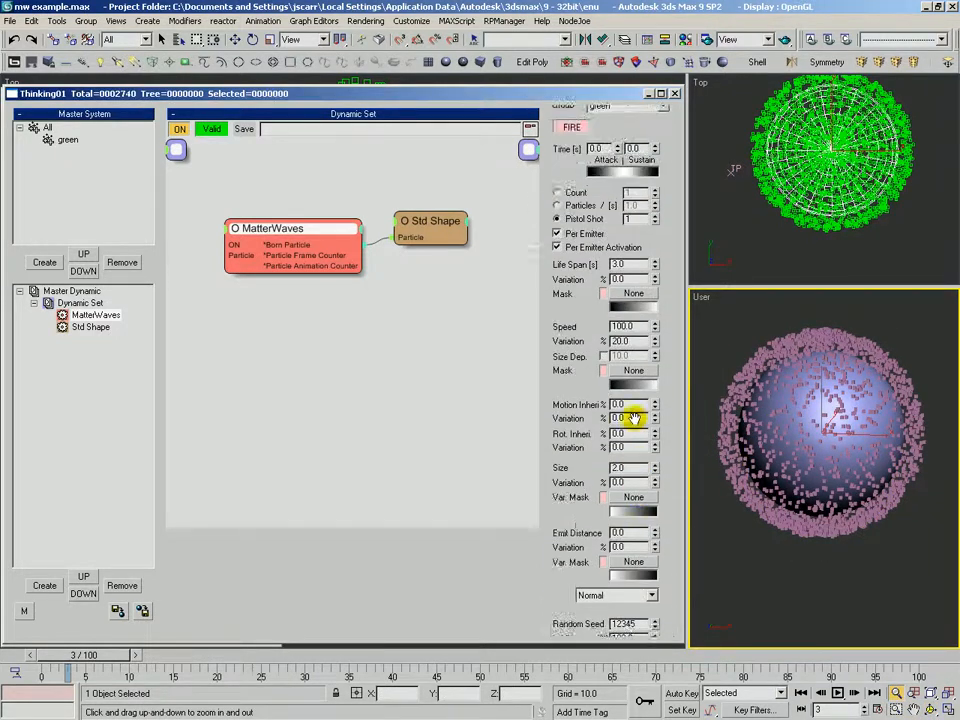
pyautogui.click(557, 311)
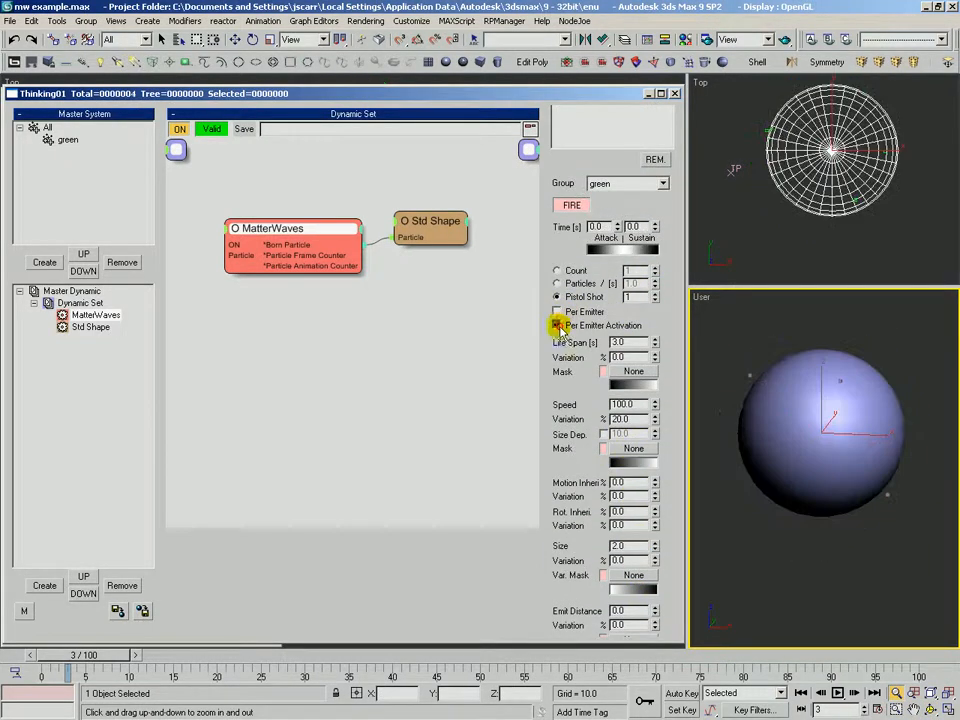
# - Set the MatterWaves Pistol Shot amount to 251 particles
pyautogui.moveTo(656, 299); pyautogui.dragTo(664, 218)
pyautogui.moveTo(656, 296); pyautogui.dragTo(656, 238)
pyautogui.moveTo(669, 335); pyautogui.dragTo(668, 320)
pyautogui.moveTo(656, 255); pyautogui.dragTo(656, 282)
pyautogui.moveTo(674, 291); pyautogui.dragTo(677, 158)
# - Set the particle speed to 0 and the size to 5.65, and show the cubes on the sphere up close
pyautogui.moveTo(668, 244); pyautogui.dragTo(667, 336)
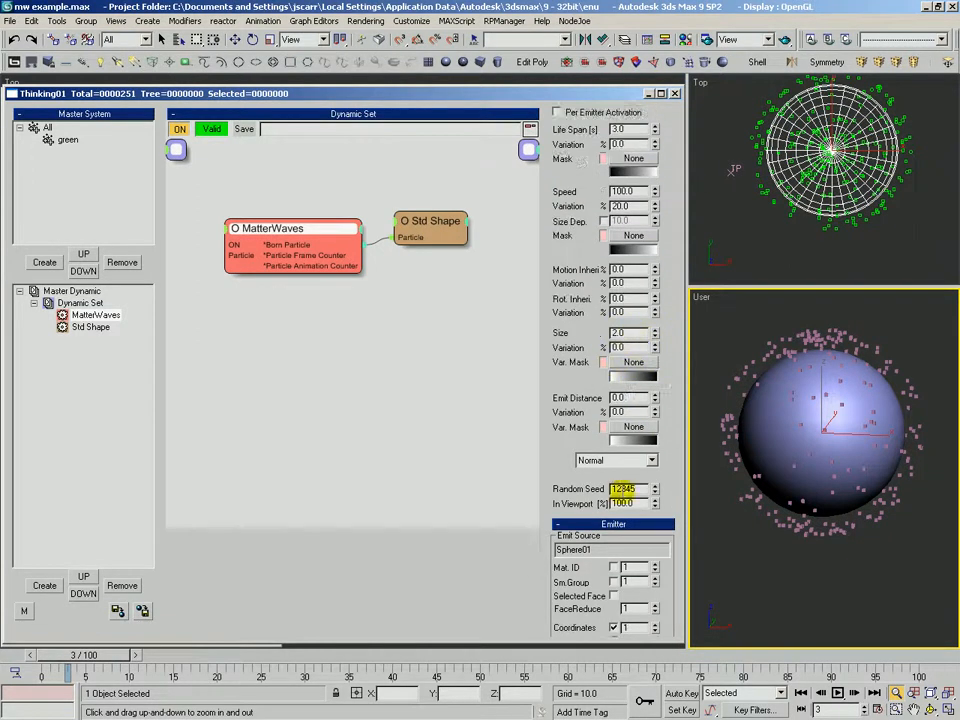
pyautogui.moveTo(605, 364); pyautogui.dragTo(578, 427)
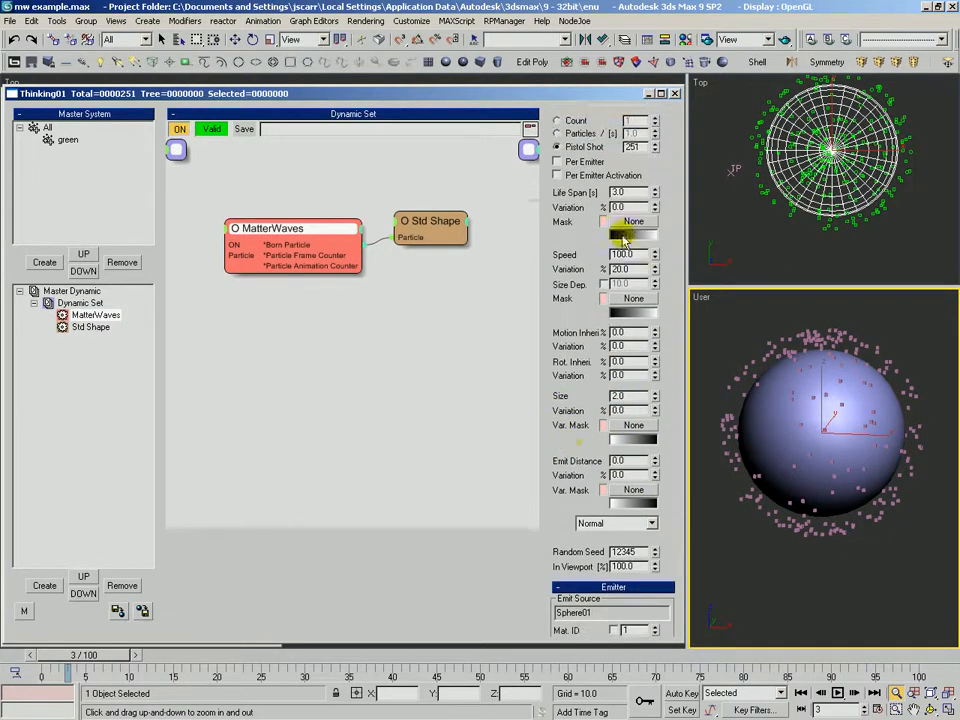
pyautogui.write('0')
pyautogui.press('Return')
pyautogui.moveTo(660, 367); pyautogui.dragTo(656, 238)
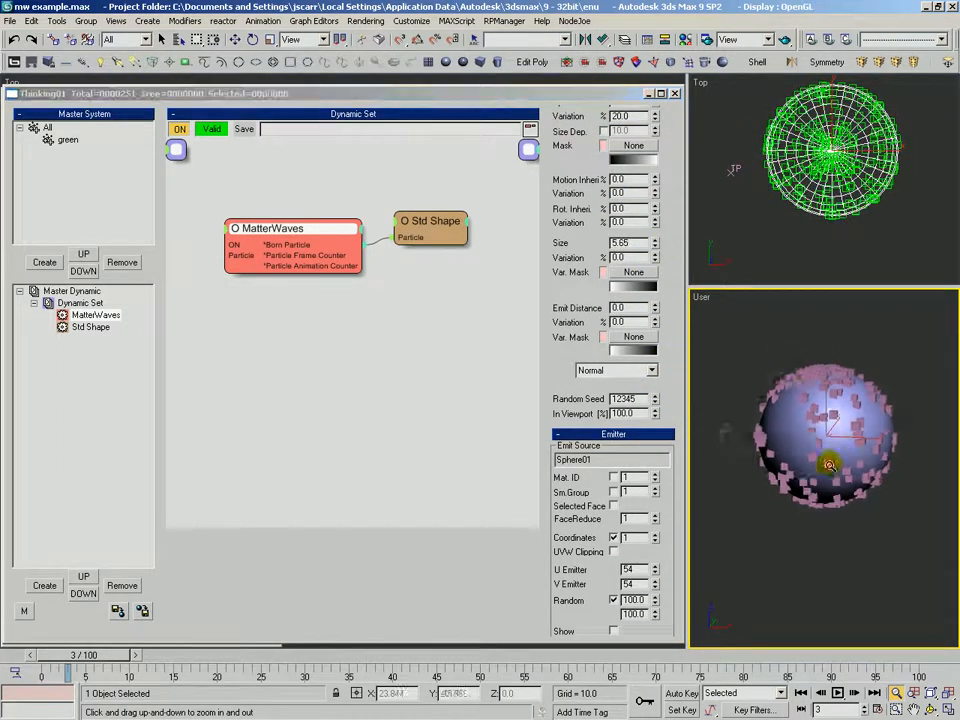
pyautogui.moveTo(836, 459); pyautogui.dragTo(816, 394)
pyautogui.moveTo(816, 394)
pyautogui.keyDown('alt'); pyautogui.mouseDown(button='middle')
pyautogui.moveTo(836, 401)
pyautogui.moveTo(801, 367)
pyautogui.moveTo(799, 388)
pyautogui.mouseUp(button='middle'); pyautogui.keyUp('alt')
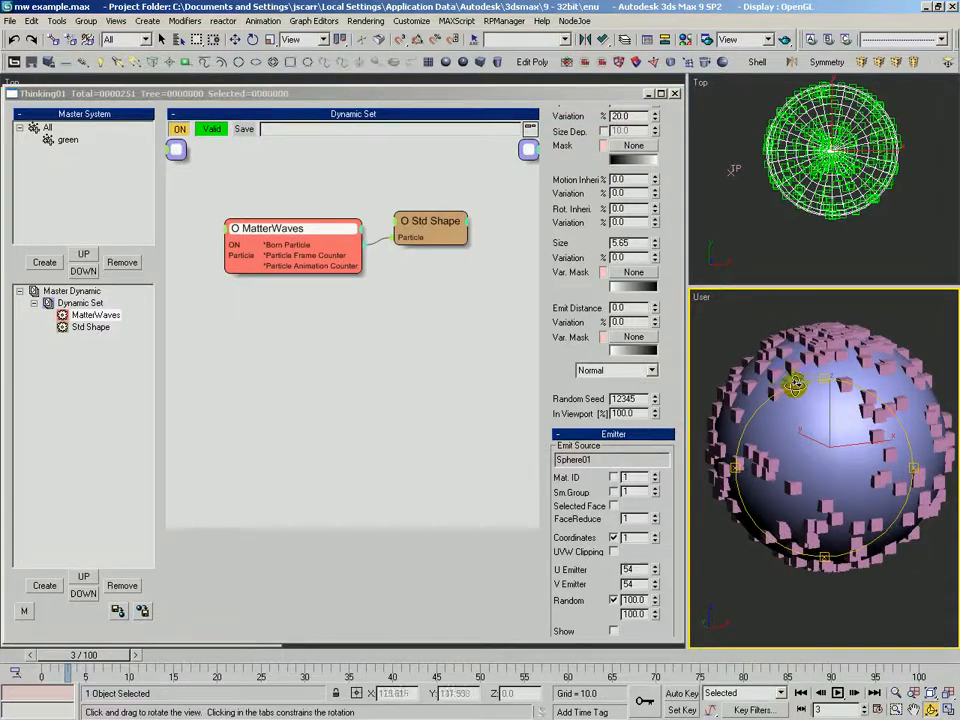
pyautogui.hotkey('alt', 'z')
pyautogui.moveTo(796, 463); pyautogui.dragTo(798, 438)
pyautogui.moveTo(798, 438)
pyautogui.keyDown('alt'); pyautogui.mouseDown(button='middle')
pyautogui.moveTo(840, 411)
pyautogui.moveTo(784, 431)
pyautogui.mouseUp(button='middle'); pyautogui.keyUp('alt')
# - Set the particles' Birth Alignment to Face Normal and examine the cubes' orientation on the sphere
pyautogui.scroll(-8, 563, 343)
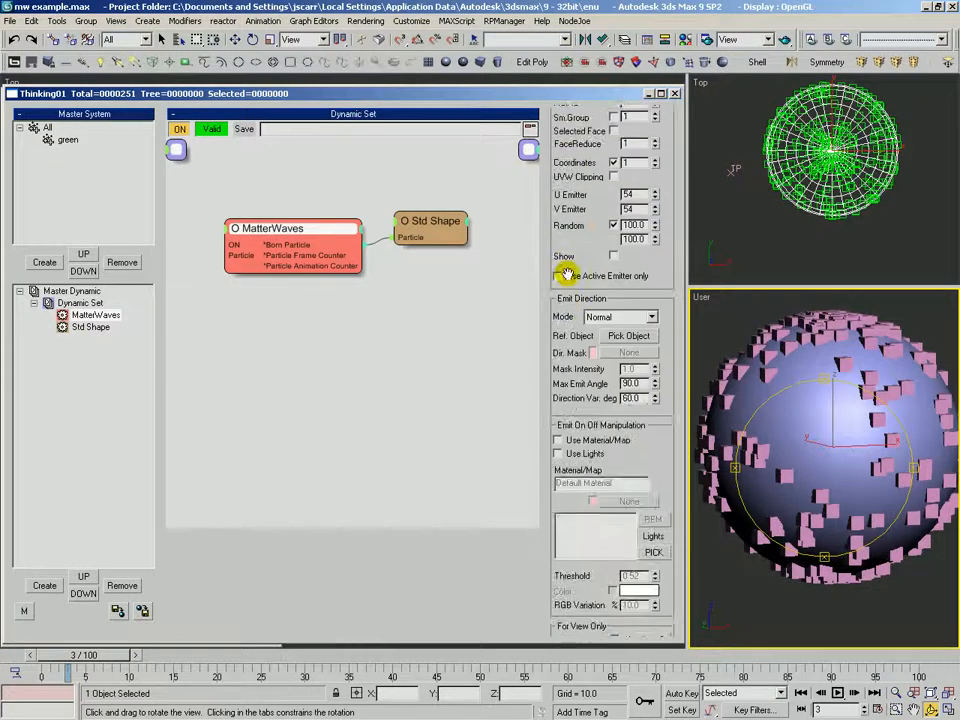
pyautogui.scroll(-1, 662, 316)
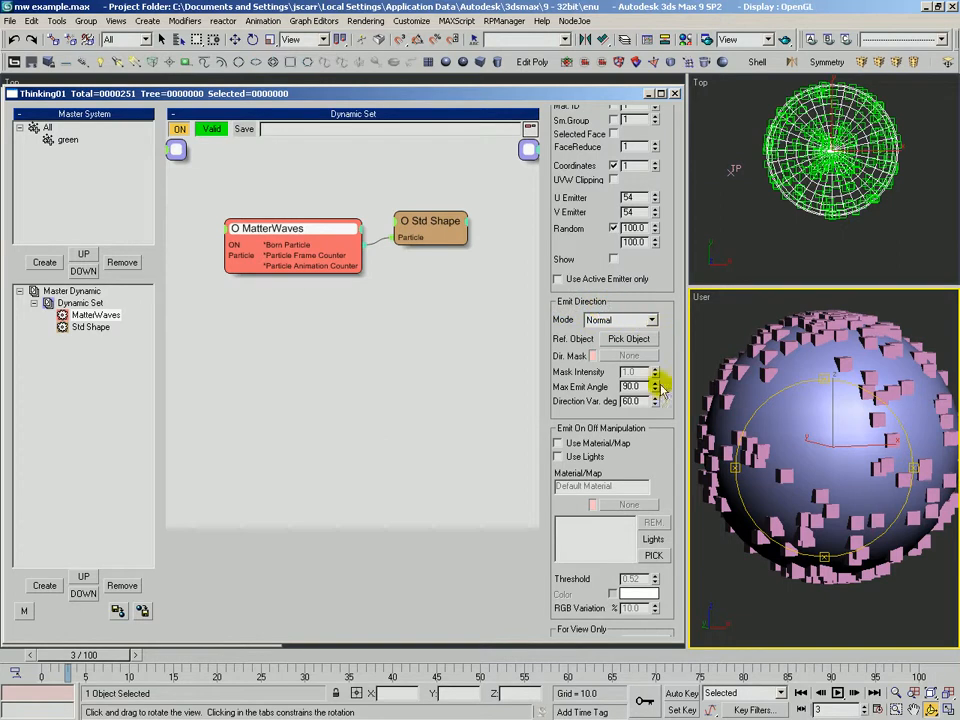
pyautogui.scroll(-10, 655, 345)
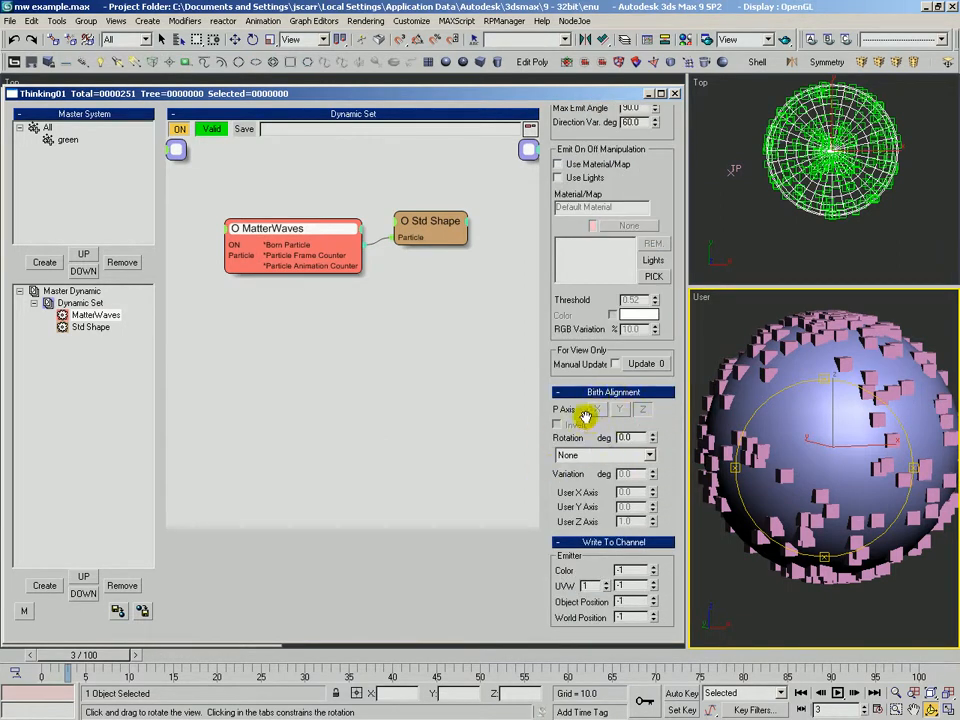
pyautogui.click(595, 455)
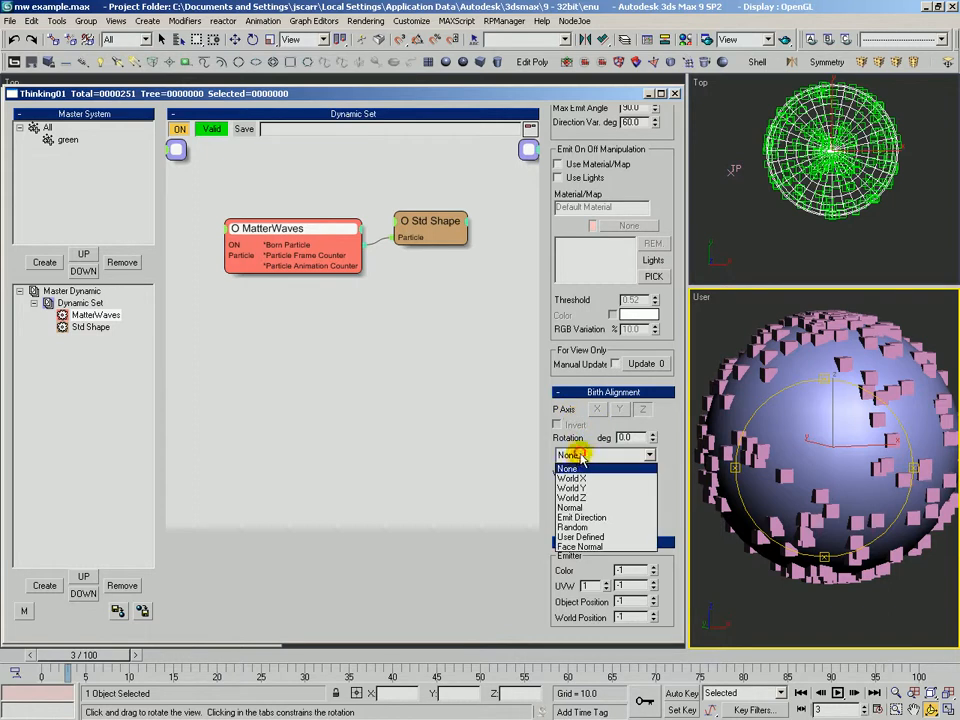
pyautogui.click(578, 547)
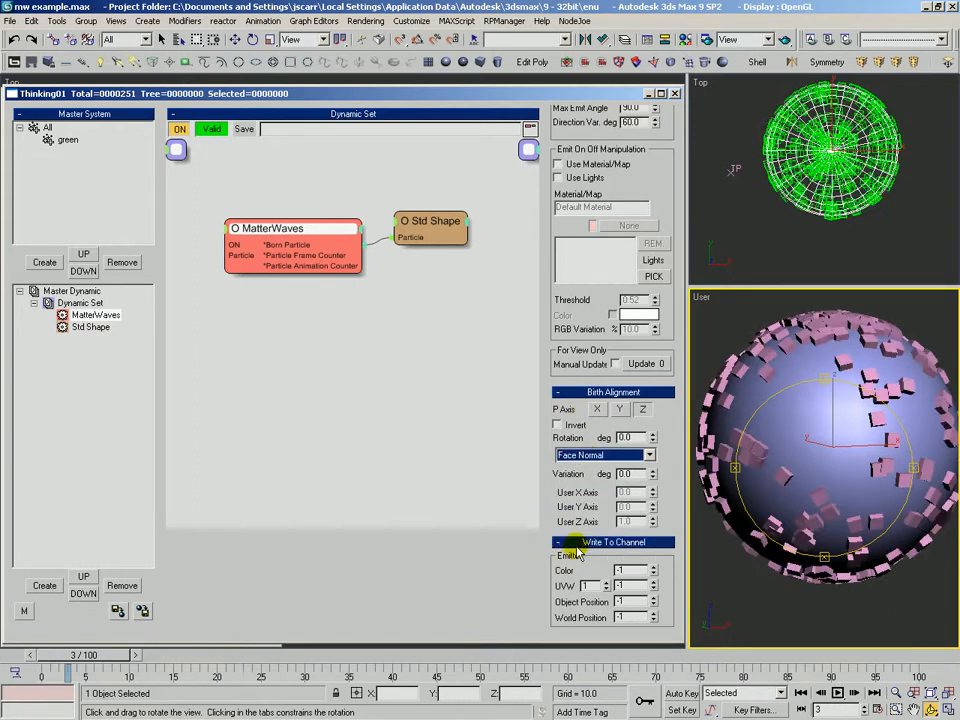
pyautogui.moveTo(800, 472); pyautogui.dragTo(808, 446)
pyautogui.hotkey('alt', 'z')
pyautogui.moveTo(808, 446); pyautogui.dragTo(802, 456)
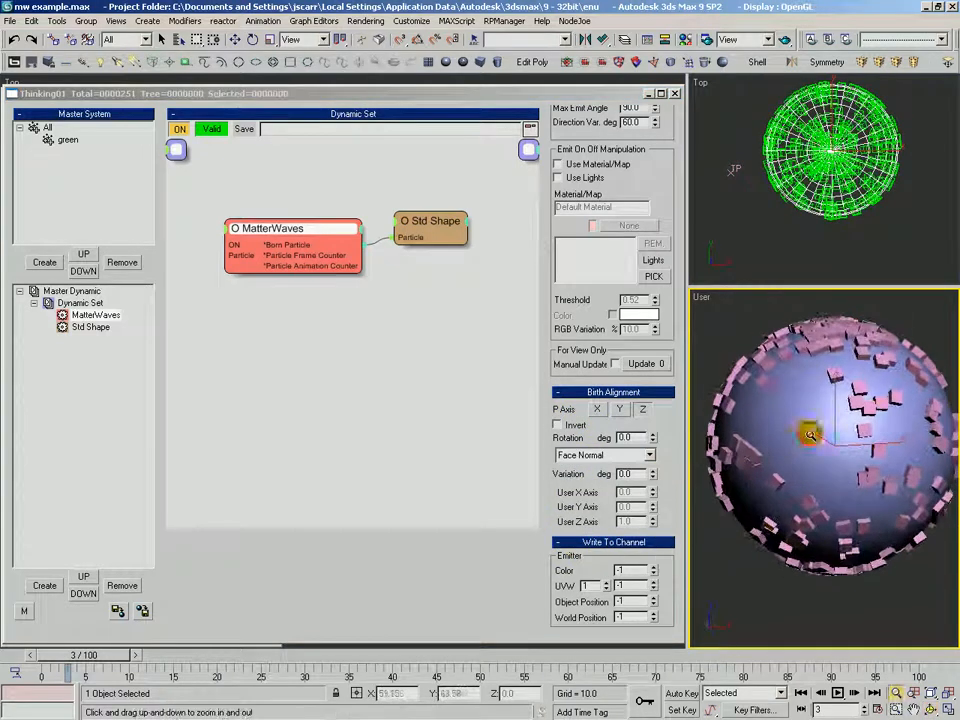
pyautogui.moveTo(789, 384)
pyautogui.mouseDown()
pyautogui.moveTo(801, 386)
pyautogui.moveTo(801, 372)
pyautogui.mouseUp()
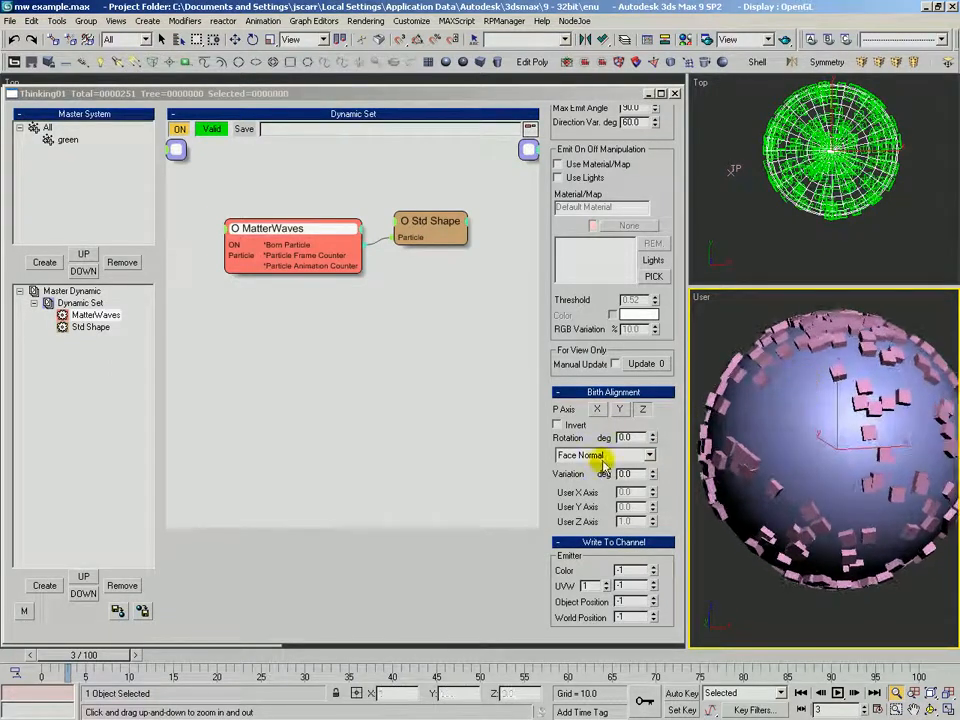
# - Change the particles' Birth Alignment to Normal and inspect the cubes from another angle
pyautogui.click(600, 455)
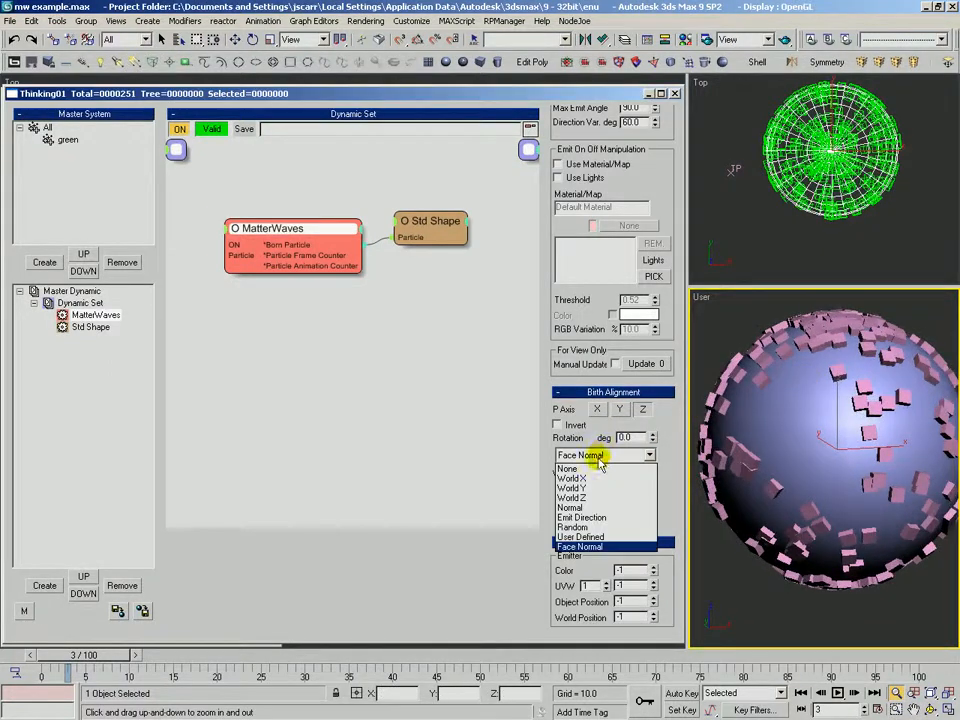
pyautogui.click(570, 507)
pyautogui.hotkey('ctrl', 'r')
pyautogui.moveTo(761, 439); pyautogui.dragTo(712, 451)
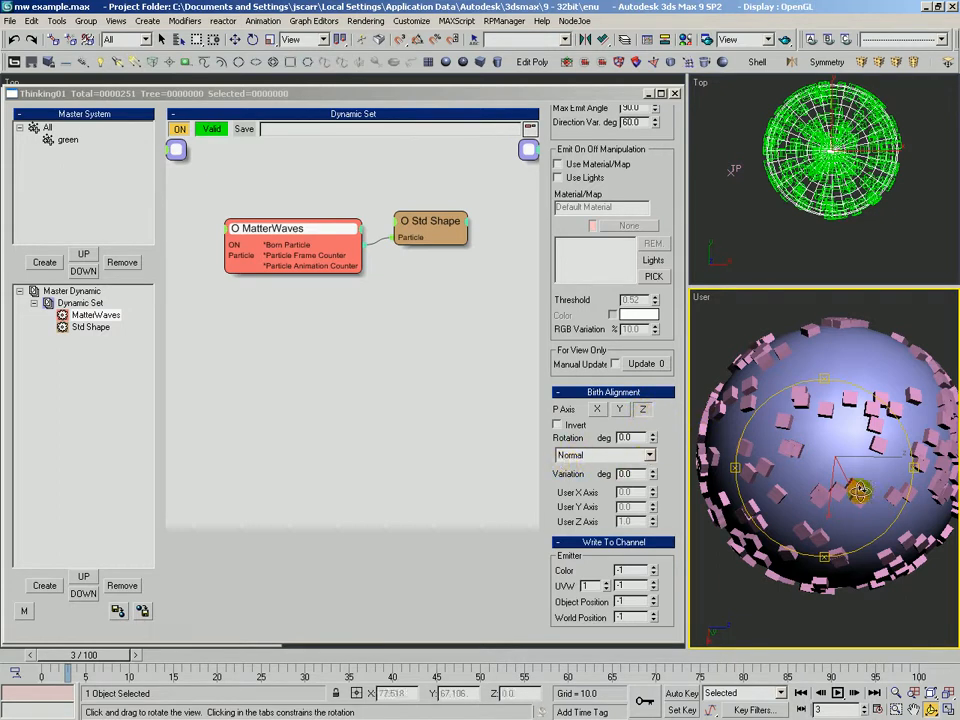
# - Frame the sphere in a Front view and change the viewport to a Perspective view seen at an angle
pyautogui.press('f')
pyautogui.press('z')
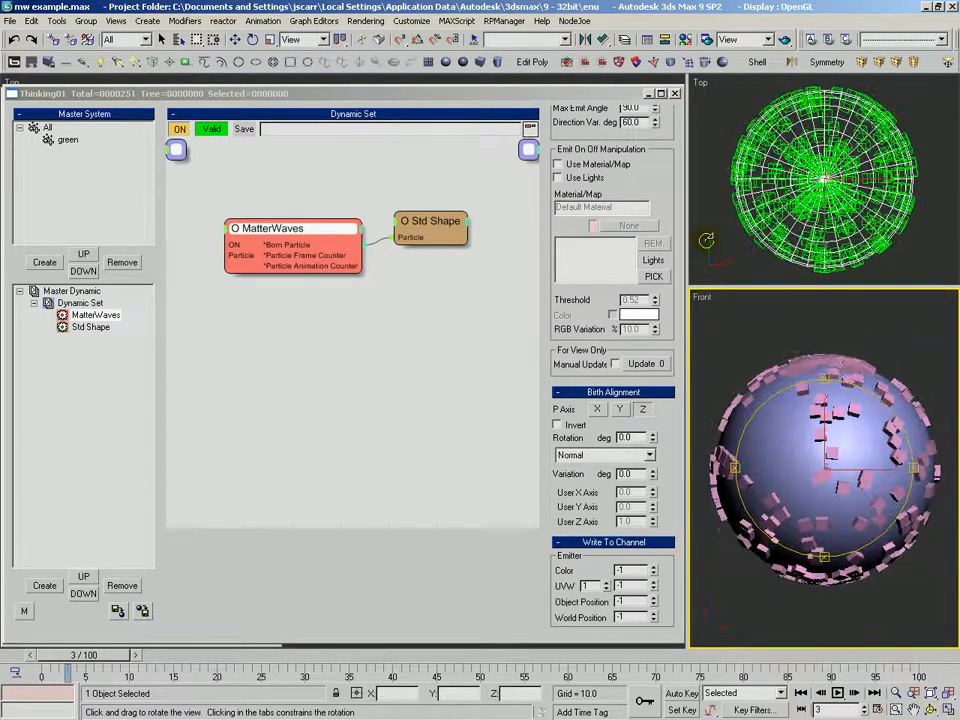
pyautogui.press('p')
pyautogui.hotkey('alt', 'z')
pyautogui.moveTo(785, 357); pyautogui.dragTo(795, 388)
pyautogui.hotkey('ctrl', 'r')
pyautogui.keyDown('alt'); pyautogui.moveTo(836, 410); pyautogui.dragTo(807, 407, button='middle'); pyautogui.keyUp('alt')
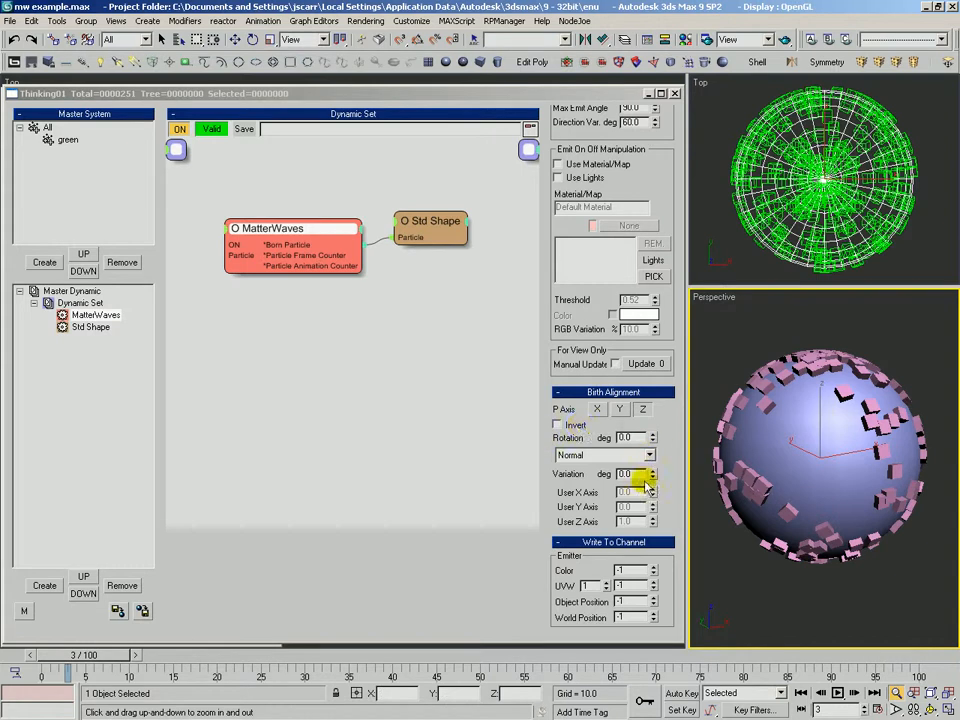
# - Review the Birth Alignment rotation and Write To Channel settings and return to the main MatterWaves emission parameters
pyautogui.moveTo(651, 478); pyautogui.dragTo(643, 437)
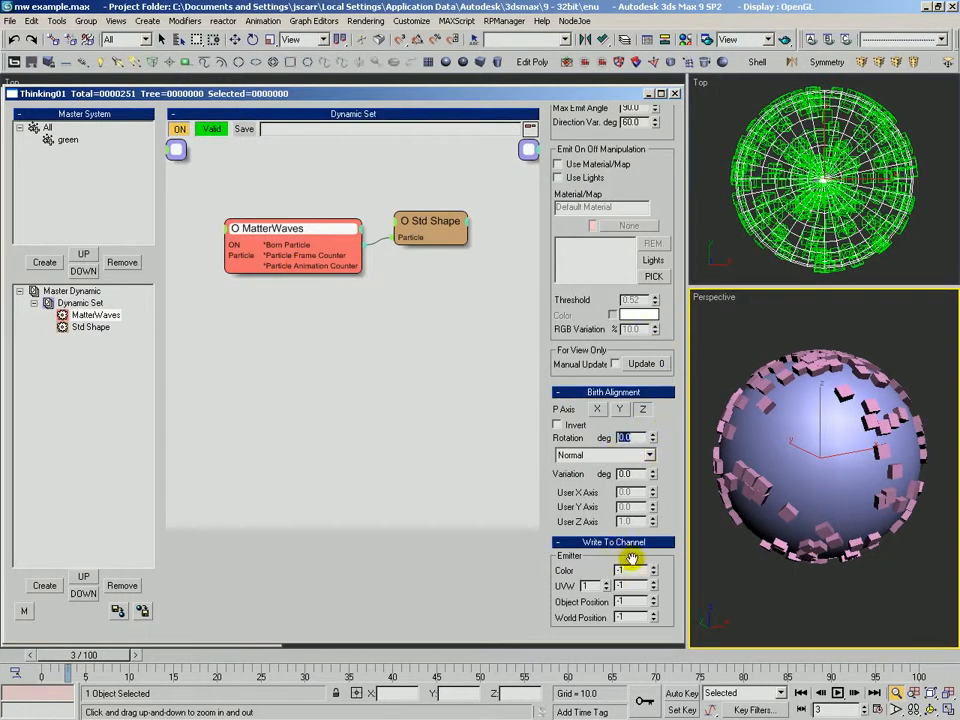
pyautogui.moveTo(663, 542); pyautogui.dragTo(662, 544)
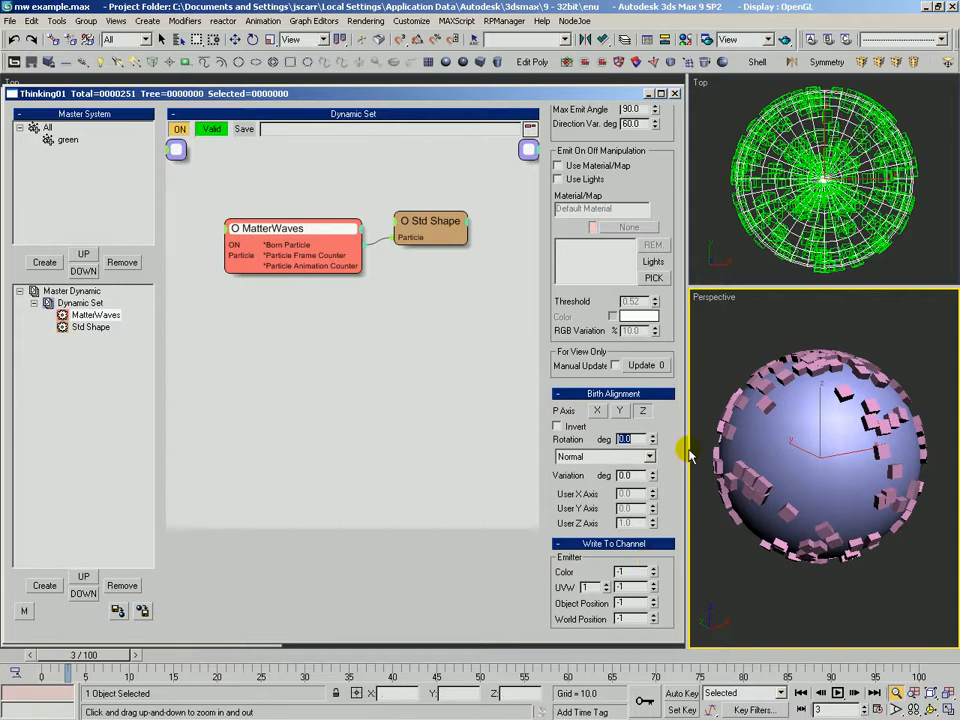
pyautogui.moveTo(671, 432); pyautogui.dragTo(671, 430)
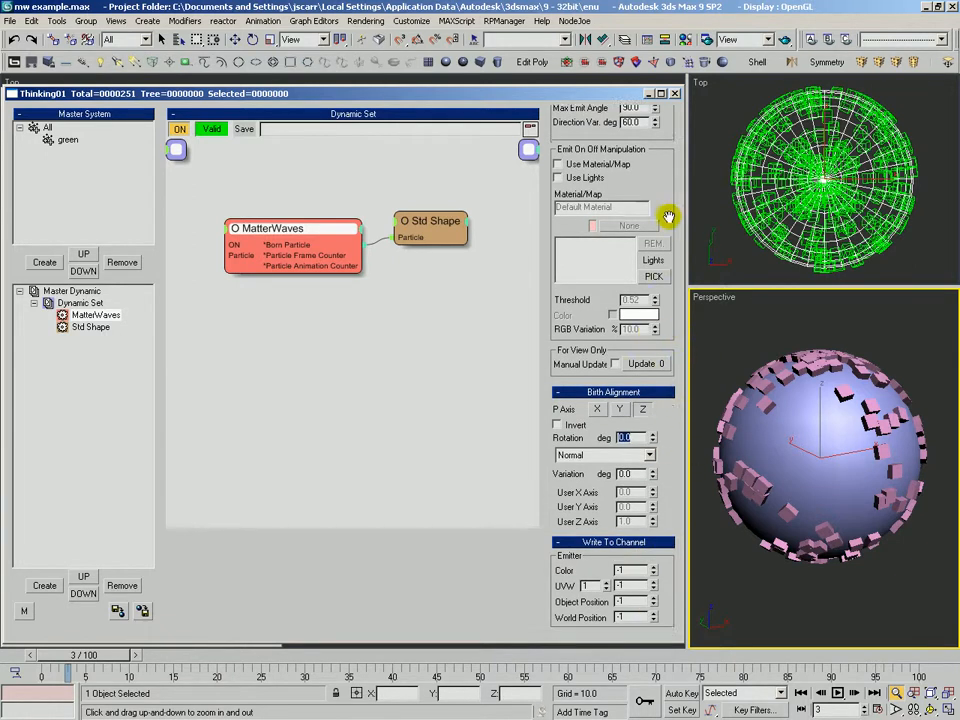
pyautogui.scroll(3, 667, 220)
pyautogui.scroll(10, 665, 300)
pyautogui.scroll(15, 652, 378)
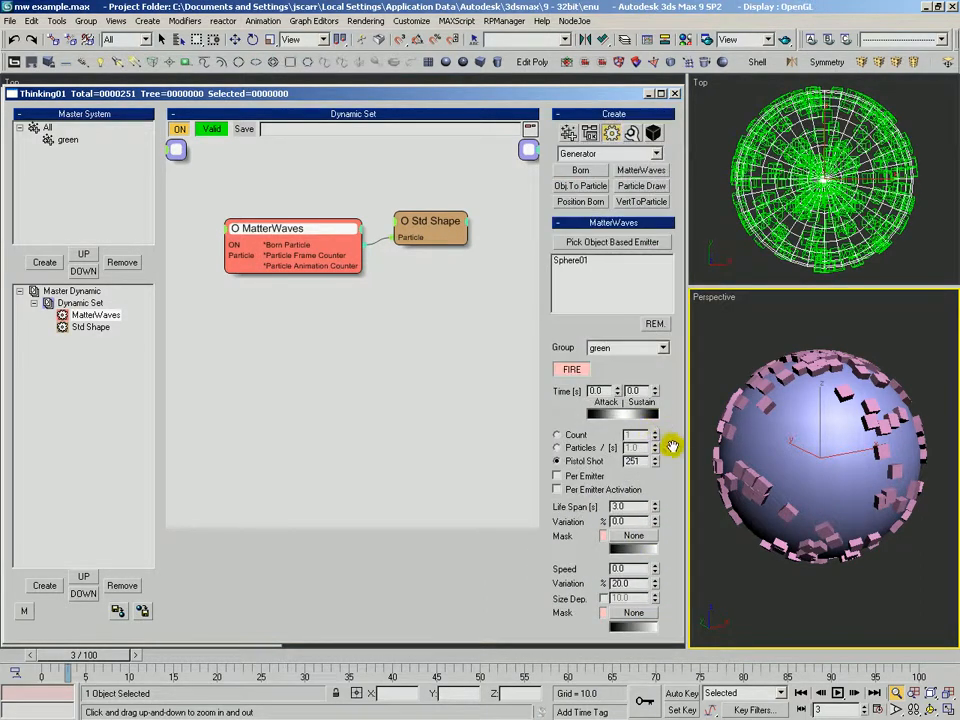